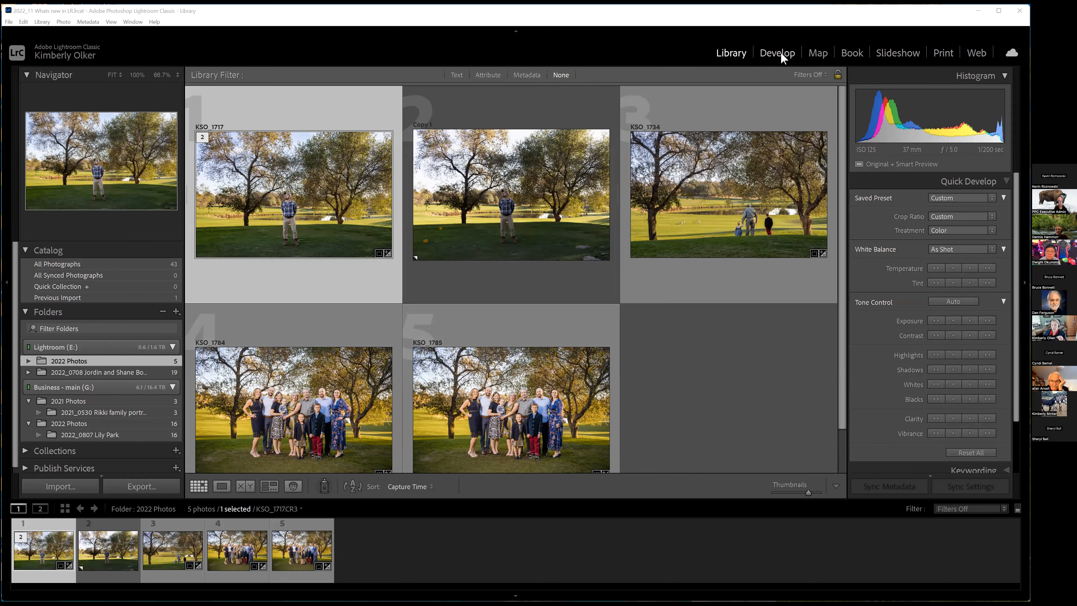
Step: Open the masks of KSO_1717 in the Develop module and display the overlay of the brighten/sharpen centered subject mask
click(780, 52)
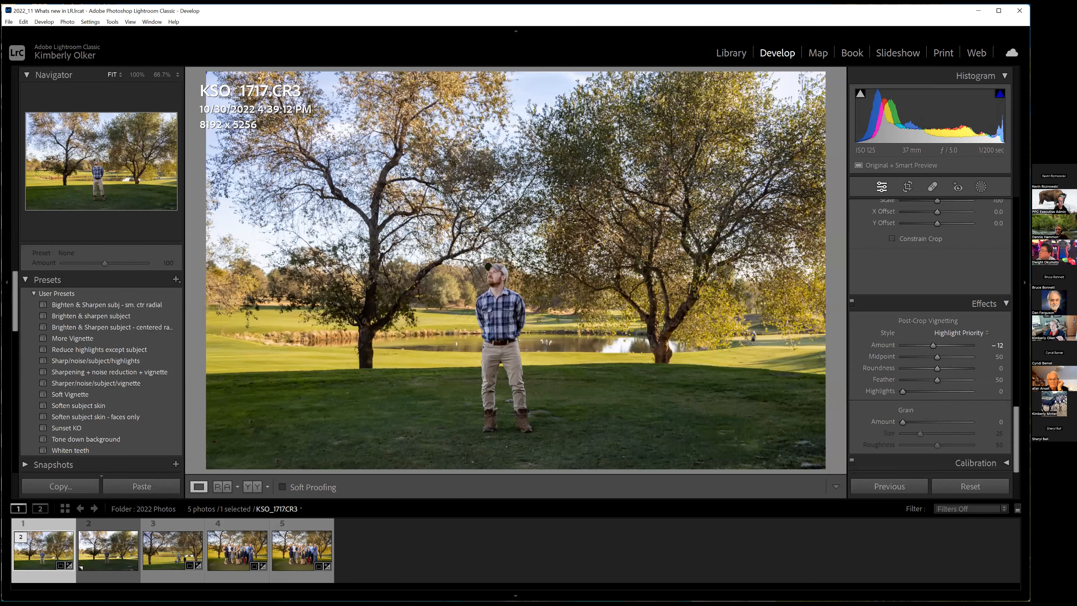
scroll(959, 214, up, 3)
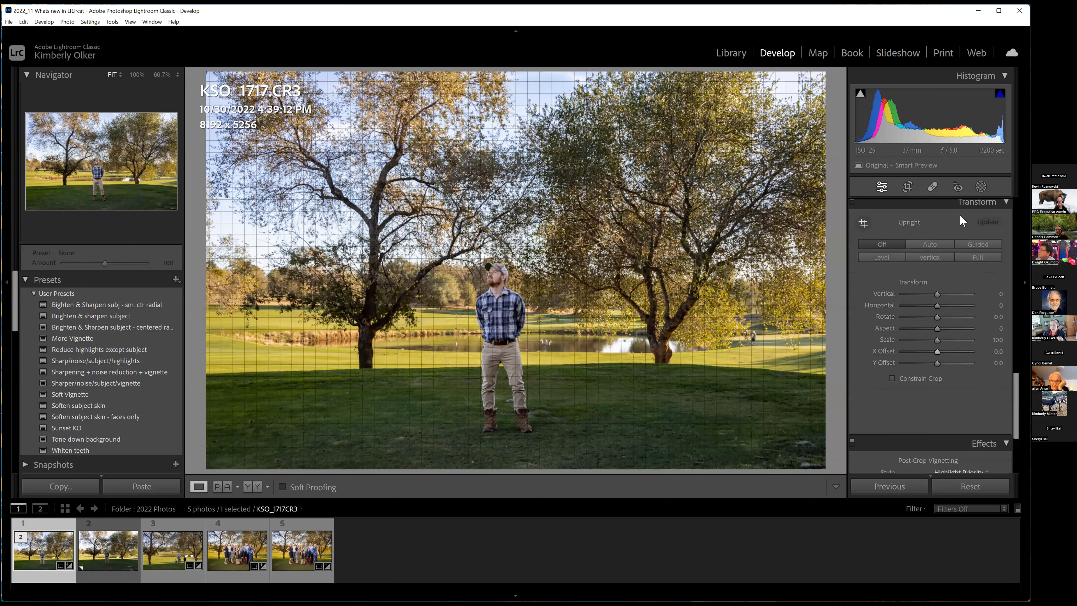
scroll(967, 208, up, 5)
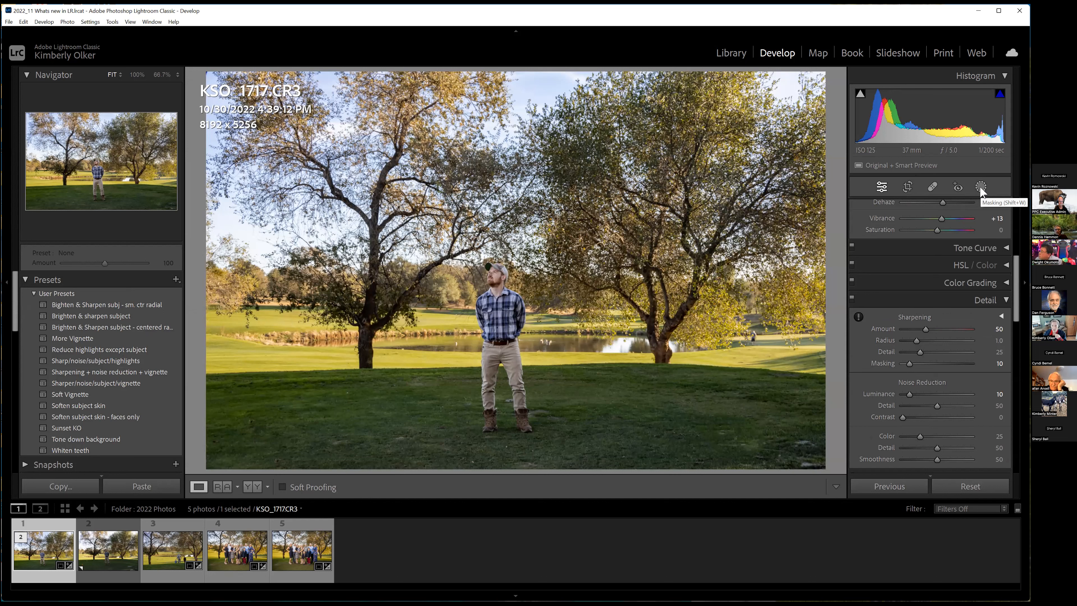
click(981, 188)
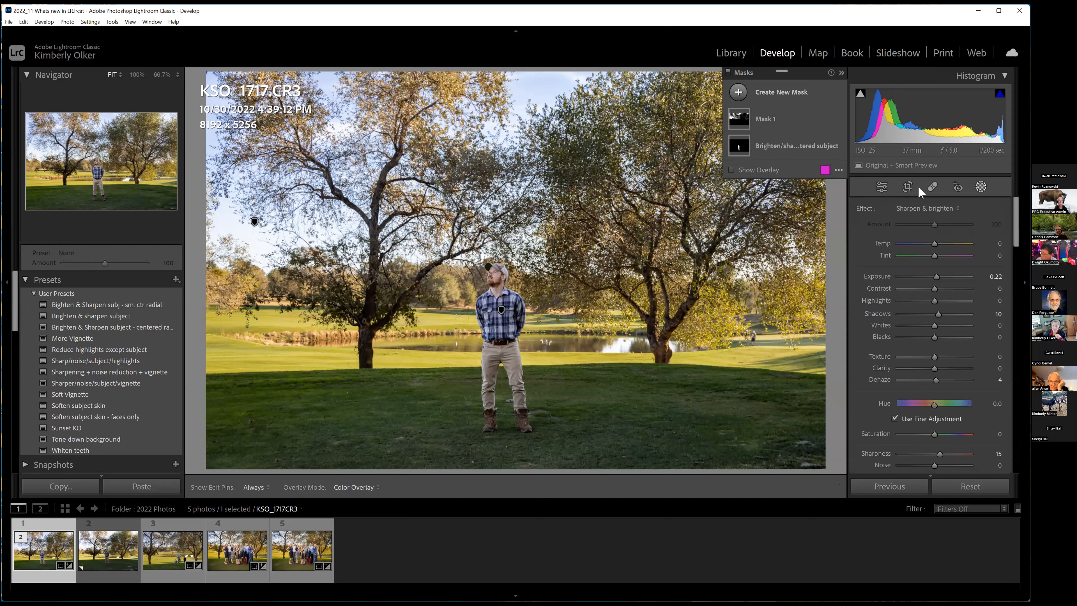
mouse_move(762, 150)
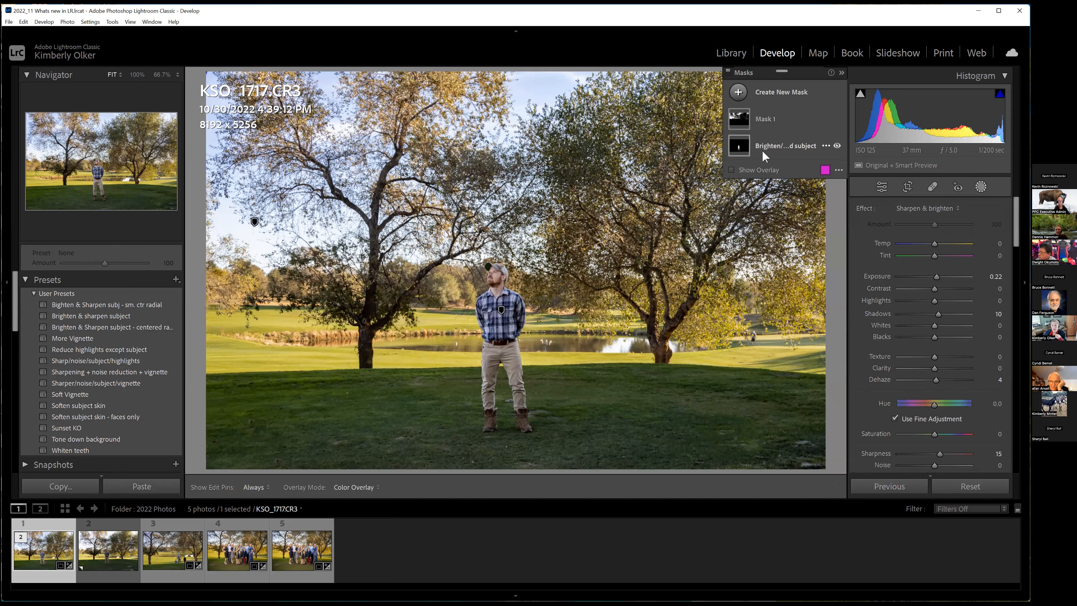
click(731, 169)
click(785, 145)
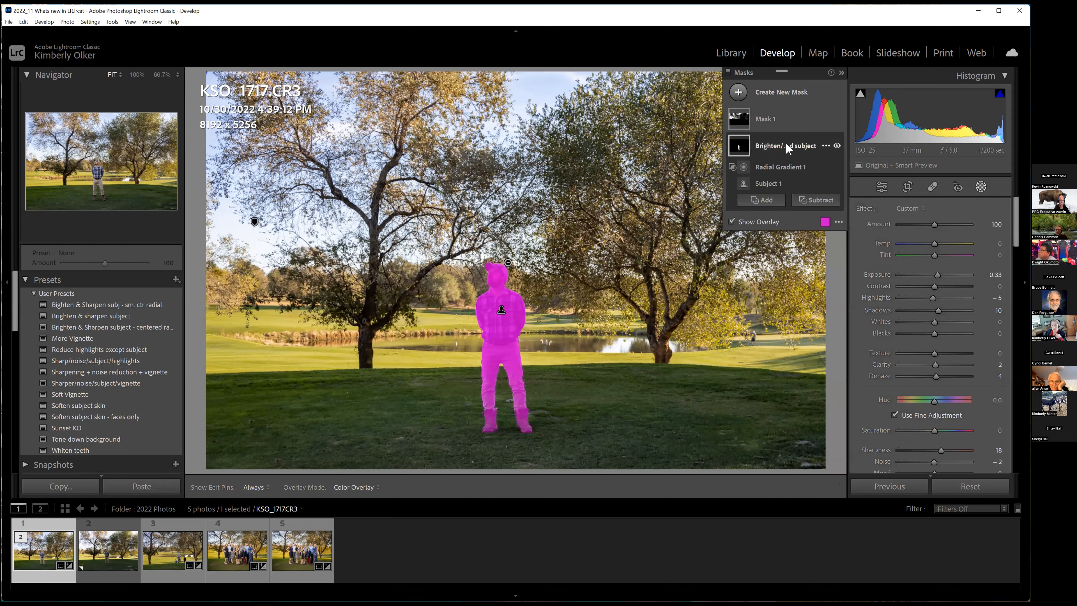
Step: Check the overlay of the sky mask Mask 1, hide the overlay, and recompute the Sky 1 AI selection
click(778, 123)
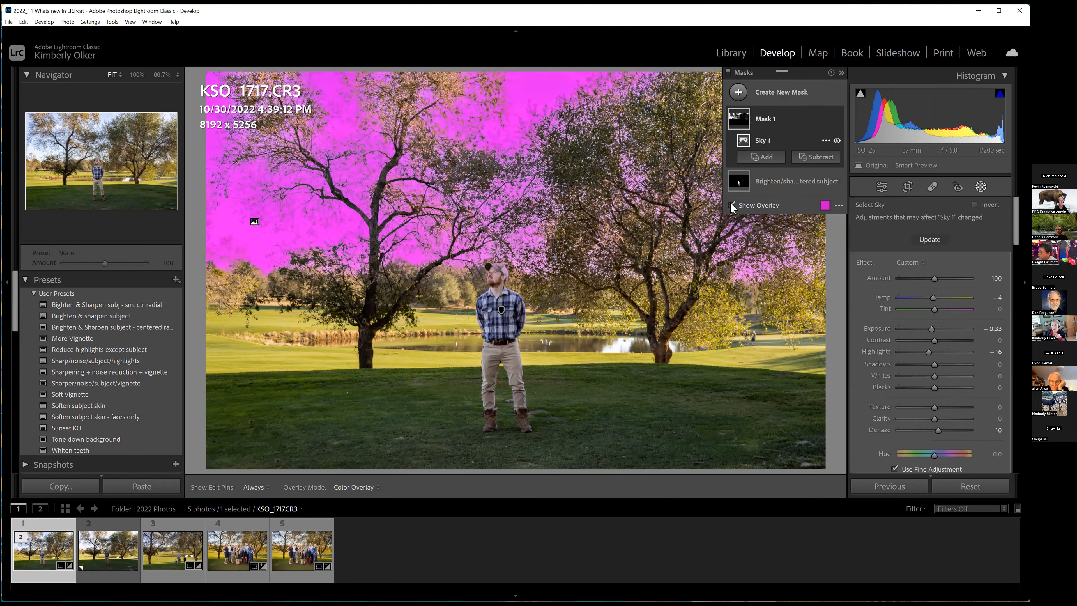
click(742, 212)
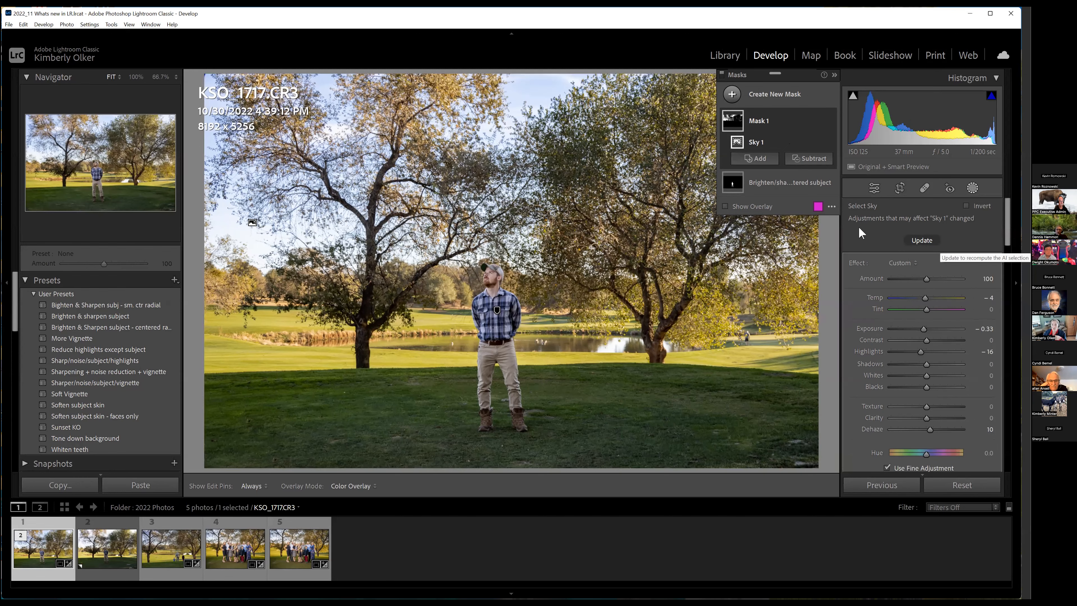
click(917, 238)
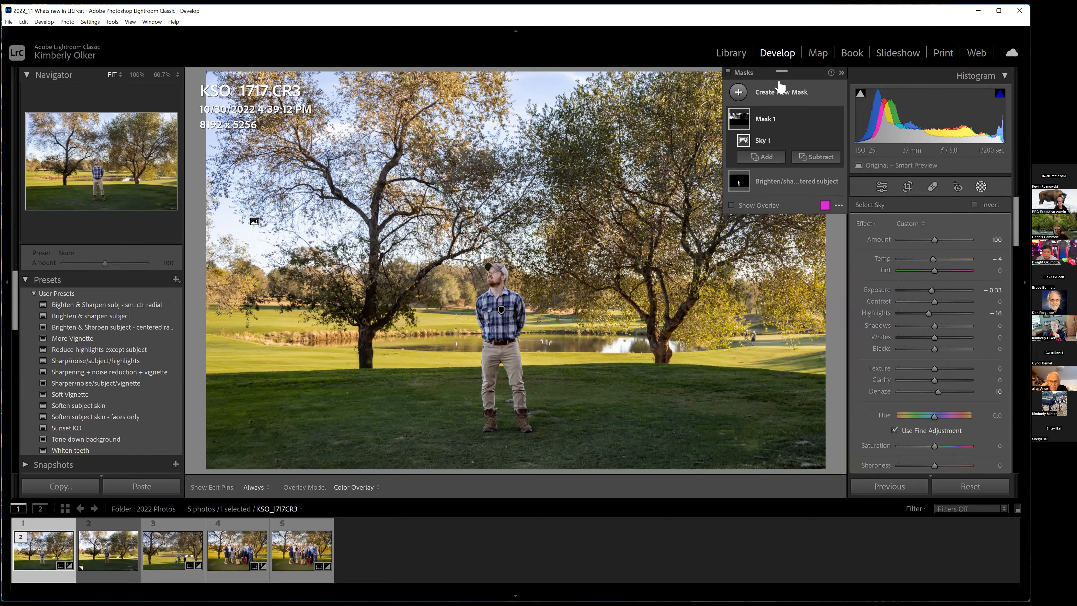
Step: Try the compact and docked layouts of the Masks panel with the brighten/sharpen subject mask selected, and return the panel to floating
click(841, 75)
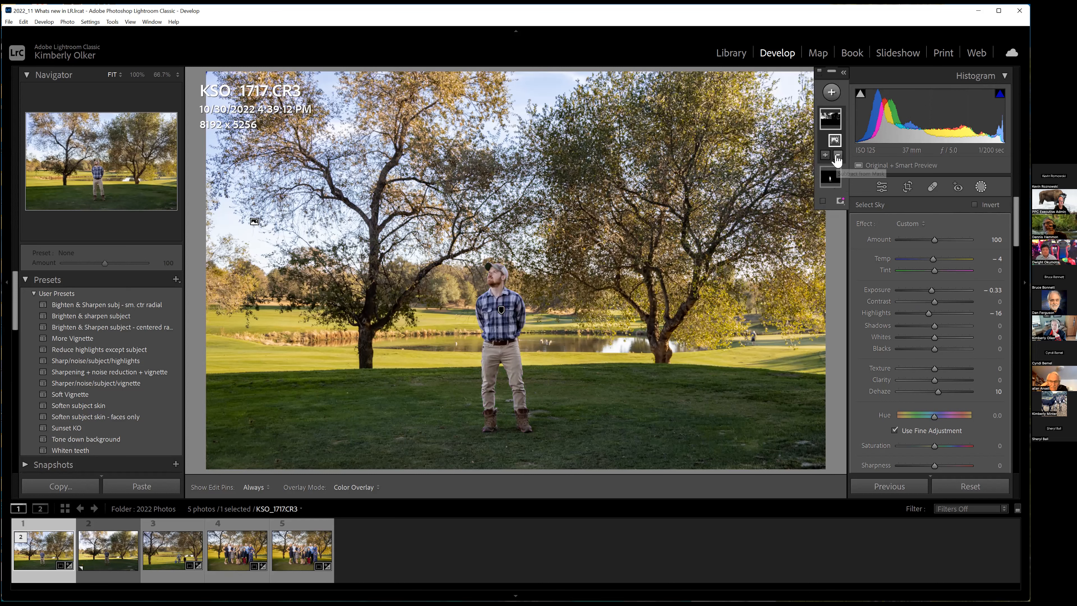
click(831, 181)
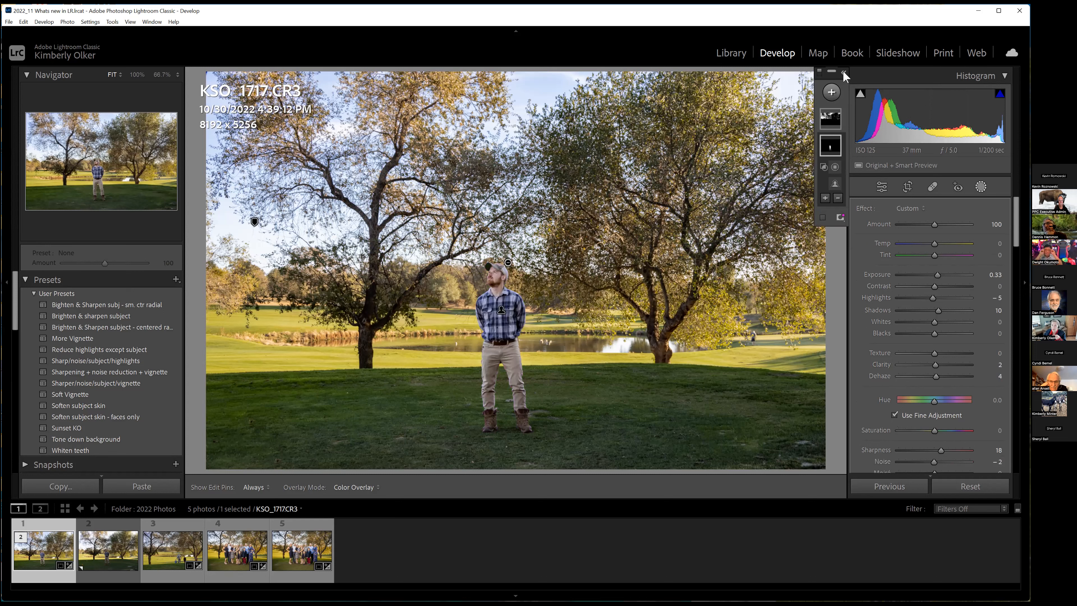
click(842, 72)
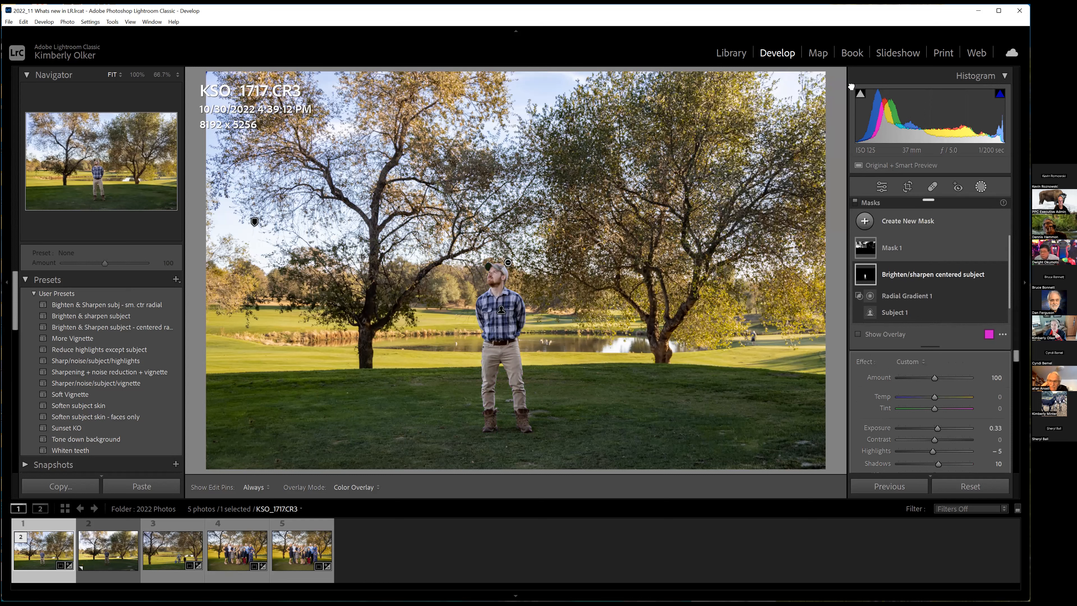
drag(832, 64, 840, 79)
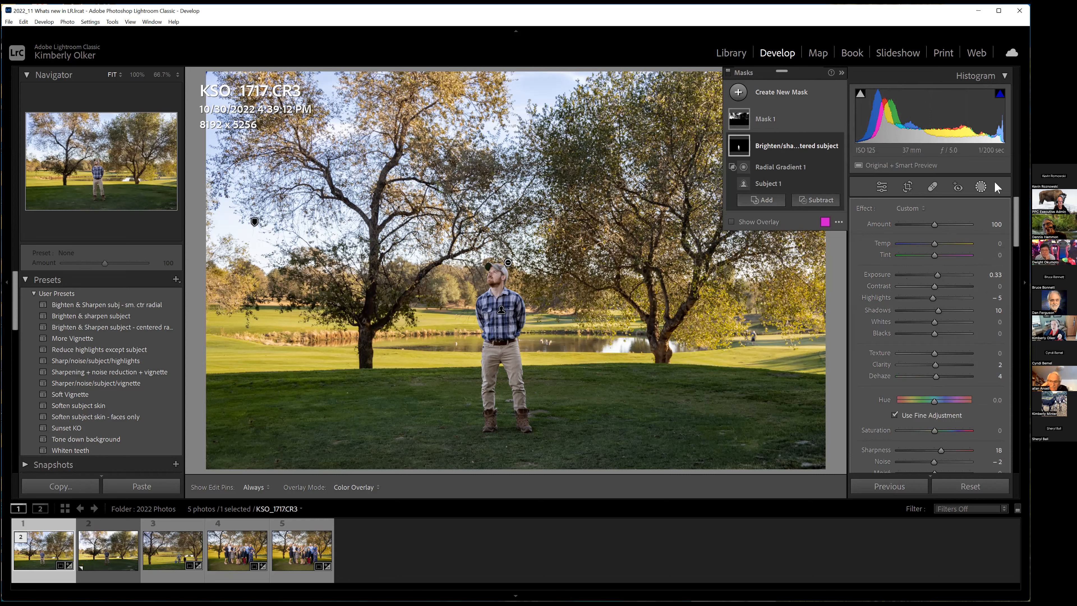
Step: Reopen masking without a selected mask, review the types offered for a new mask, and leave masking
click(981, 187)
click(981, 186)
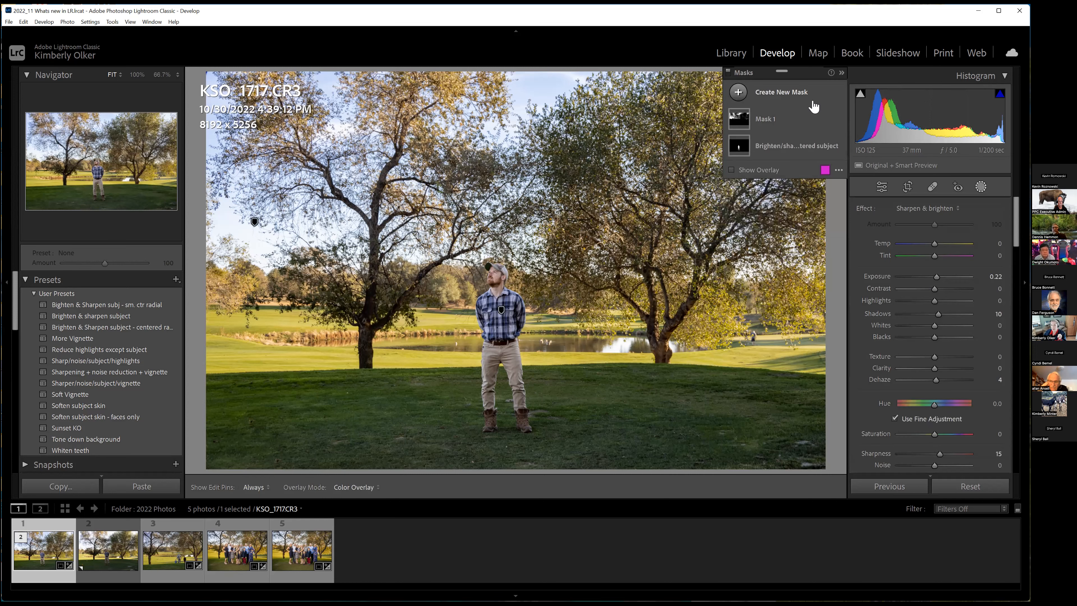
click(738, 93)
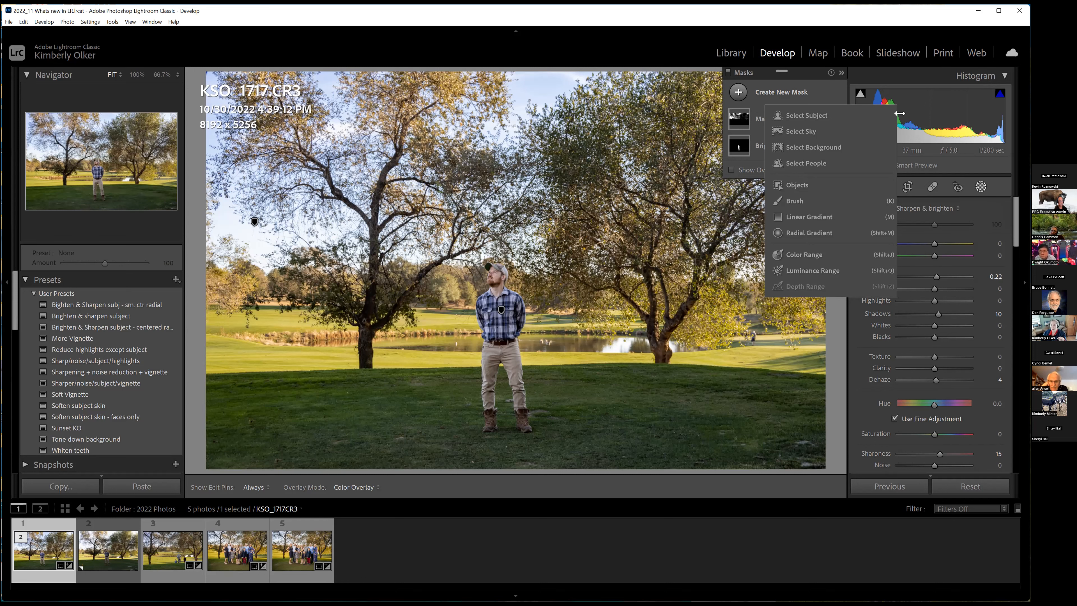
click(982, 188)
Step: Preview the Person 1 mask options on the virtual copy Copy 1 with the man at 66.7% zoom, and cancel without creating a mask
click(102, 551)
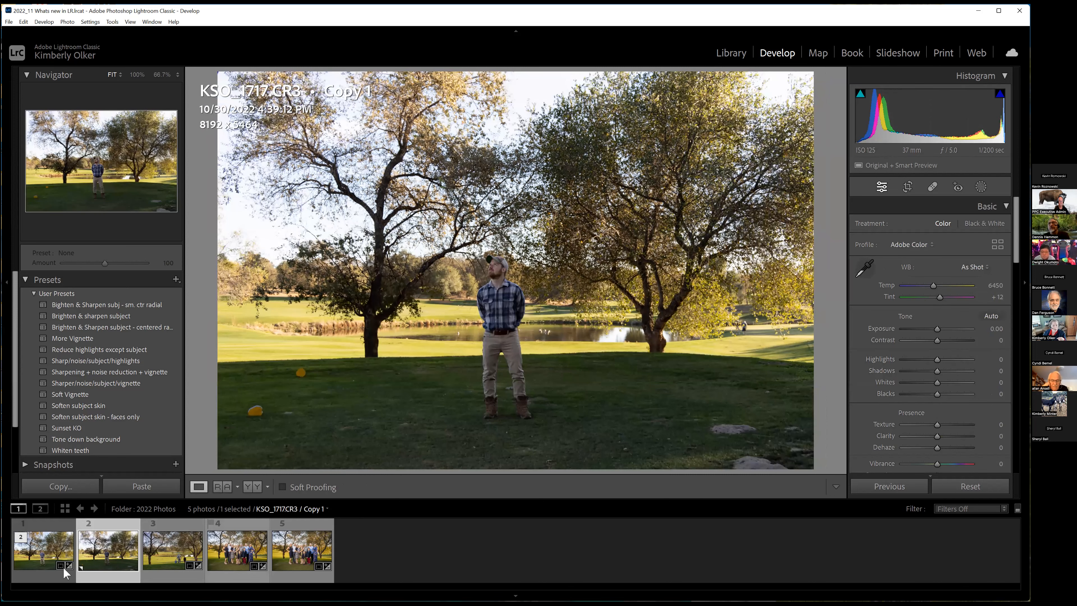
click(981, 187)
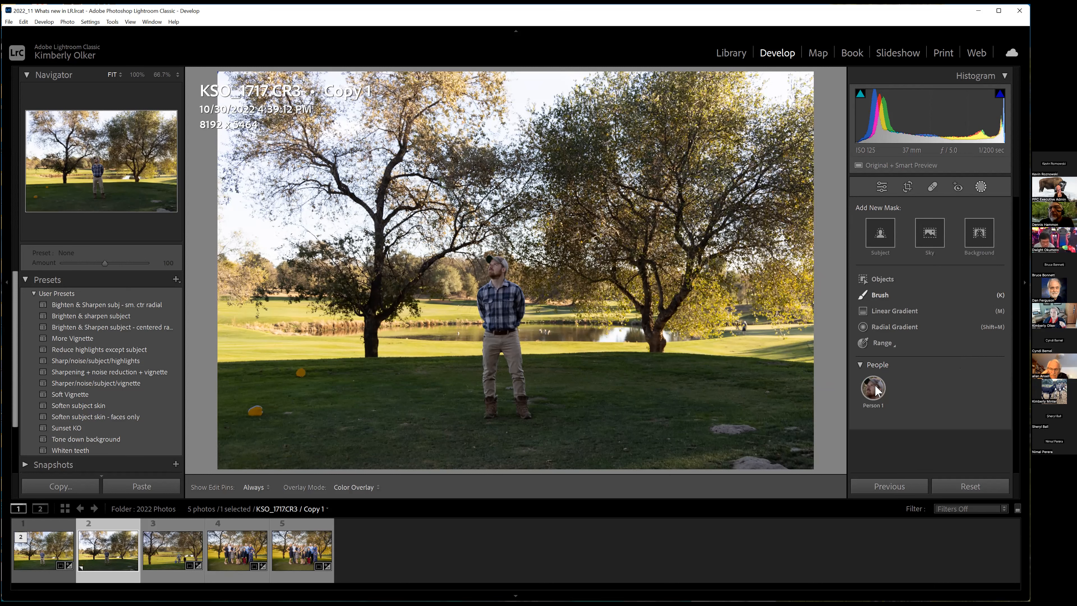
mouse_move(876, 399)
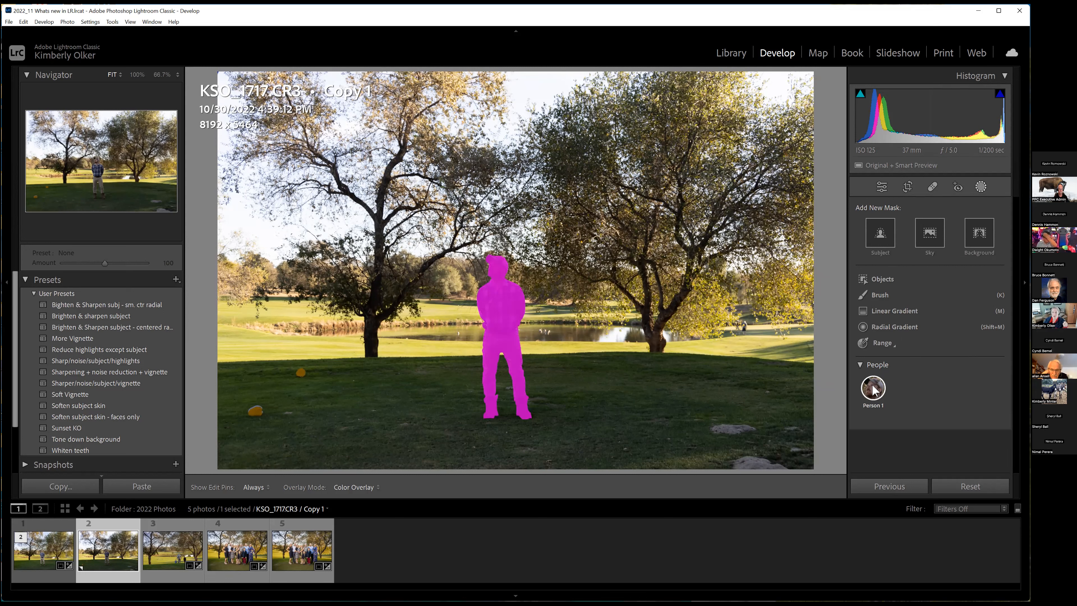
click(873, 393)
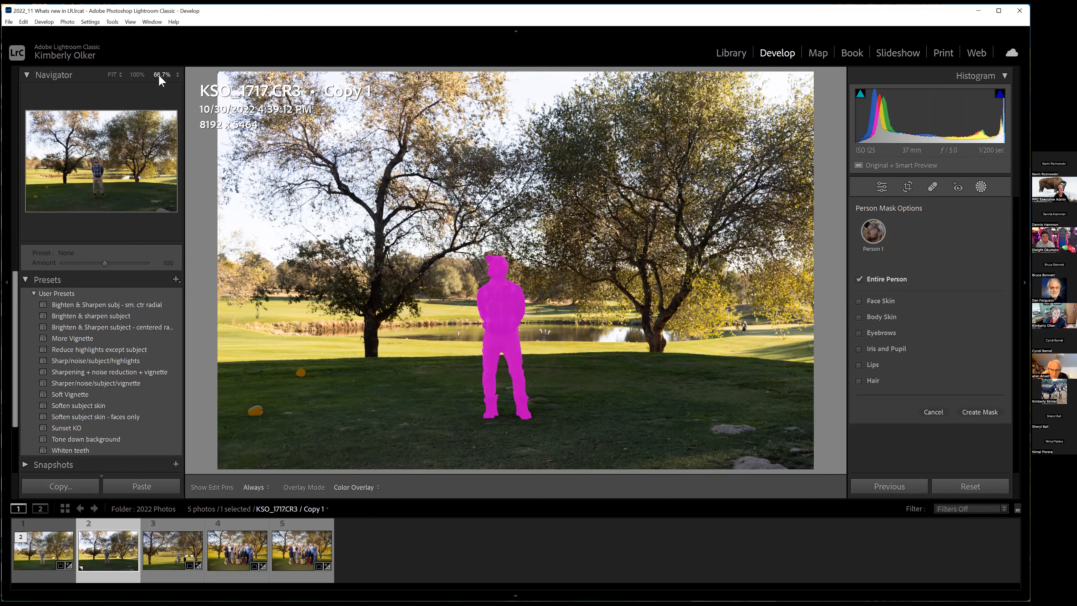
click(104, 167)
click(157, 185)
click(104, 167)
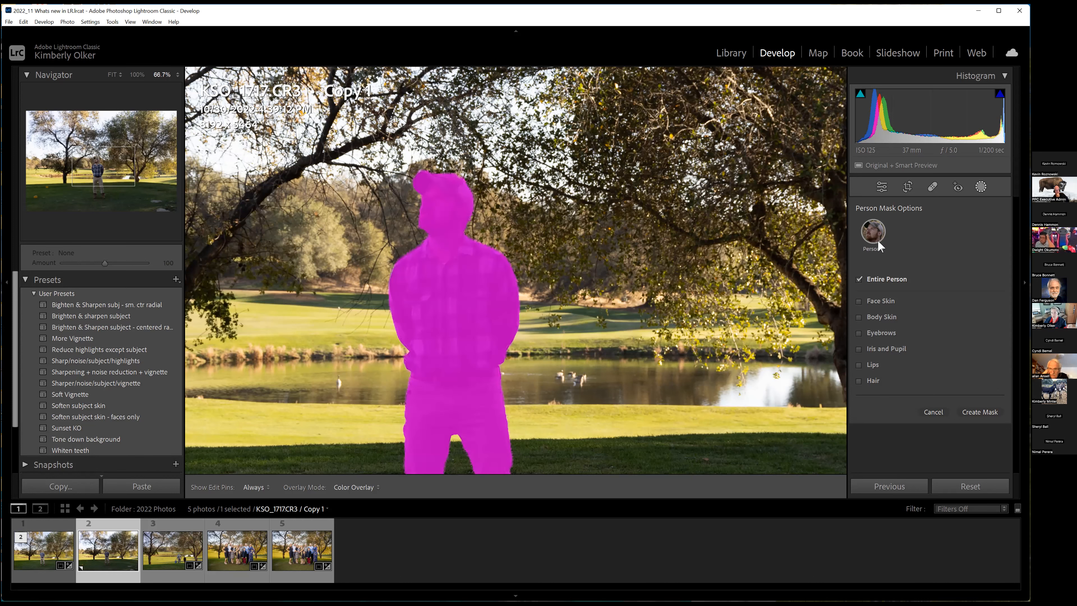
click(933, 410)
click(981, 187)
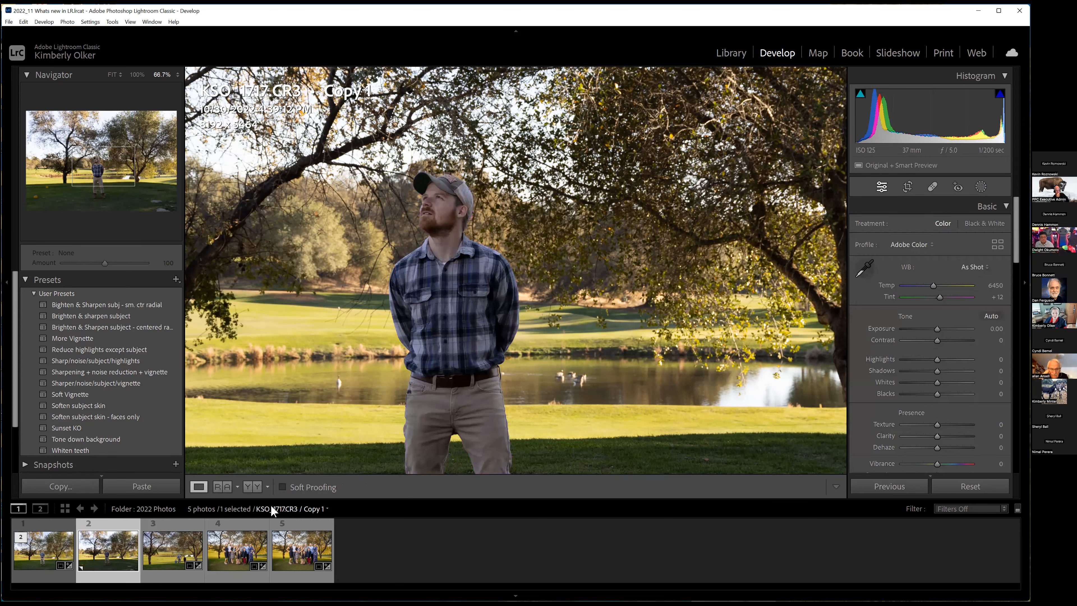
Step: Look at the People view in the Library without starting face detection, and select Copy 1 in the grid again
click(727, 54)
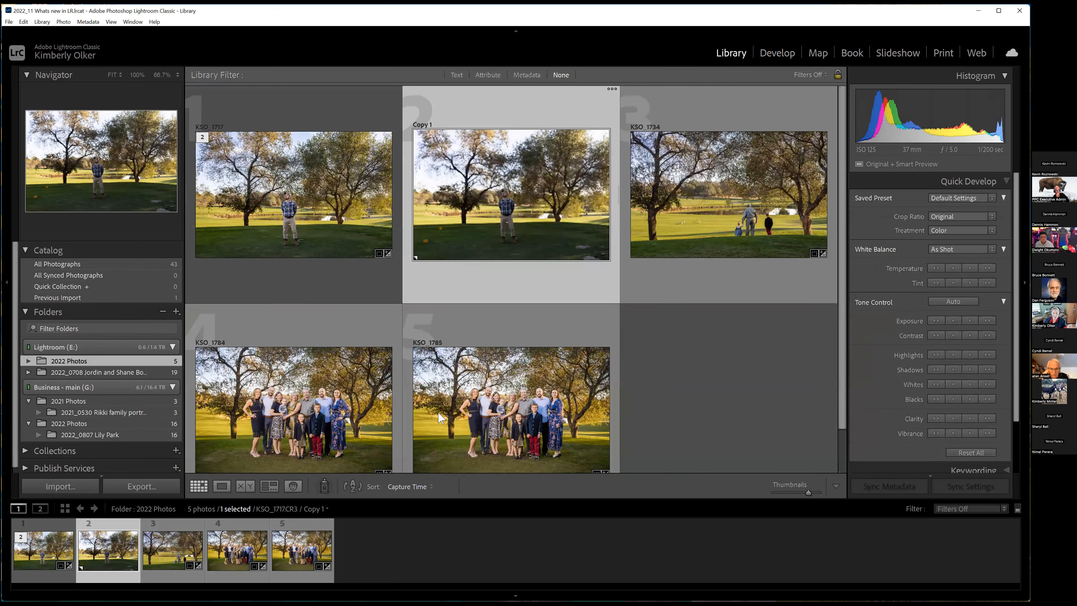
click(293, 487)
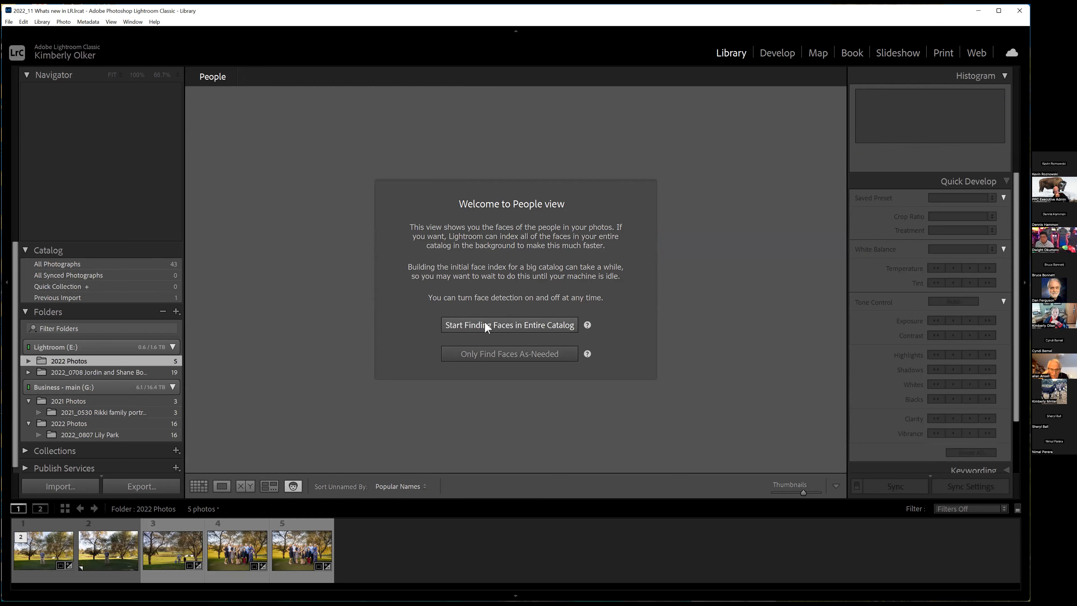
click(200, 487)
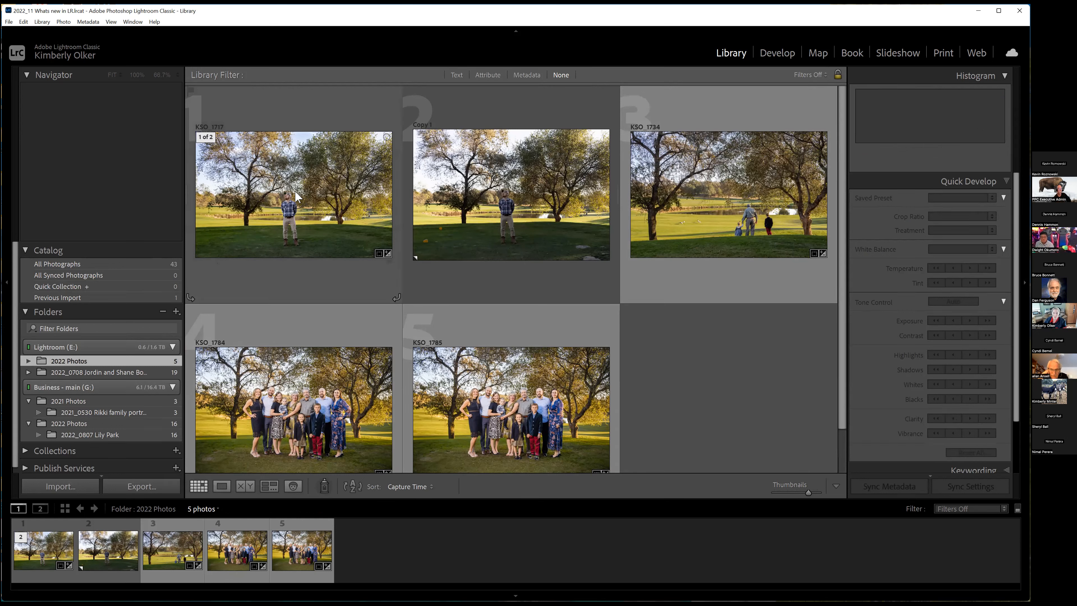
click(484, 218)
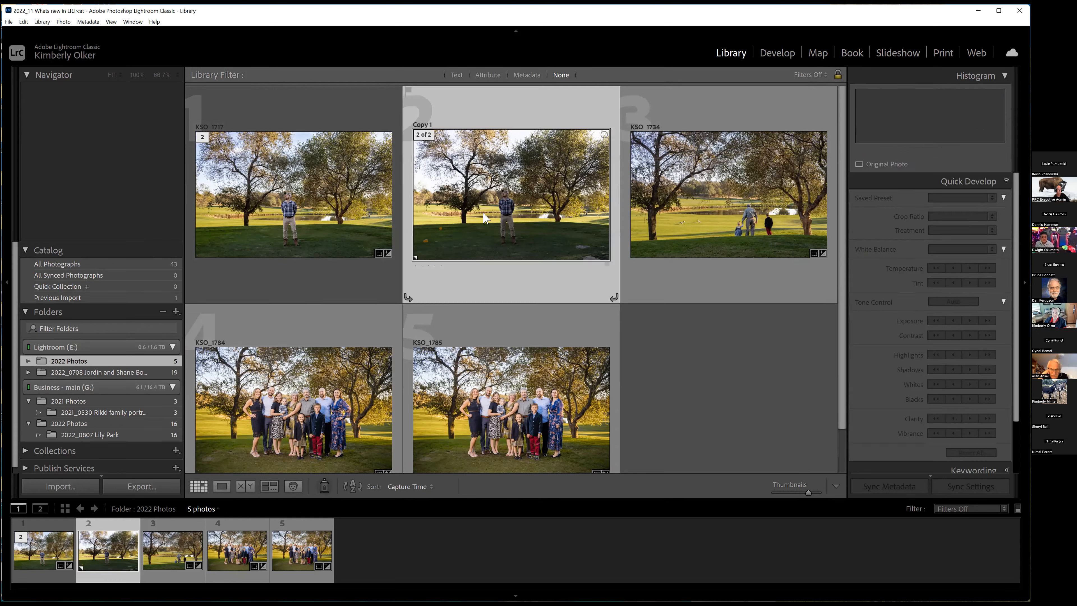
Step: Create a people mask of Person 1 on Copy 1 in the Develop module using the Entire Person option
click(777, 53)
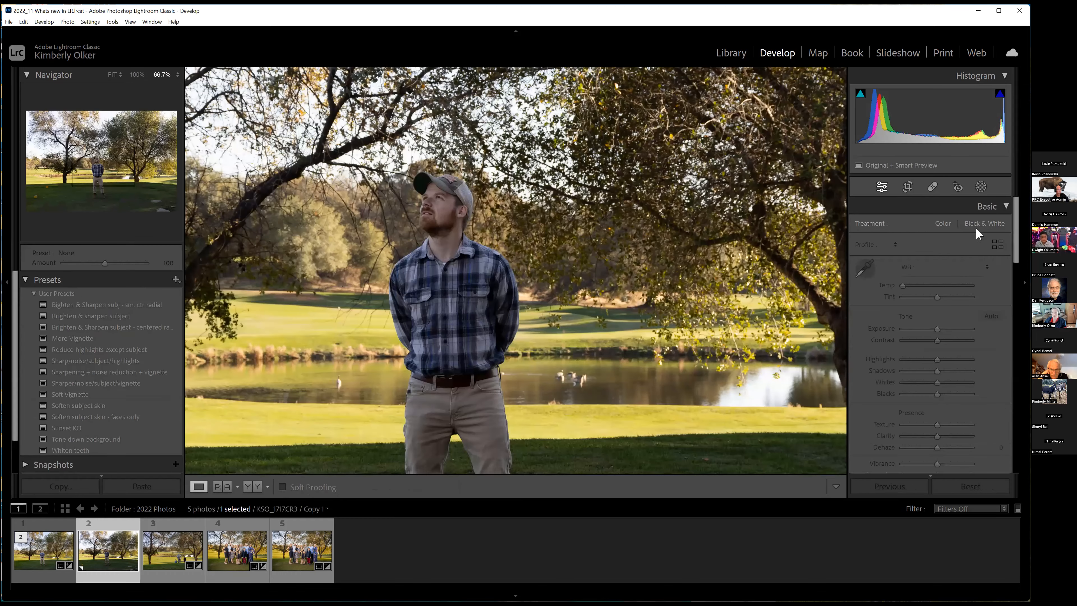
click(982, 188)
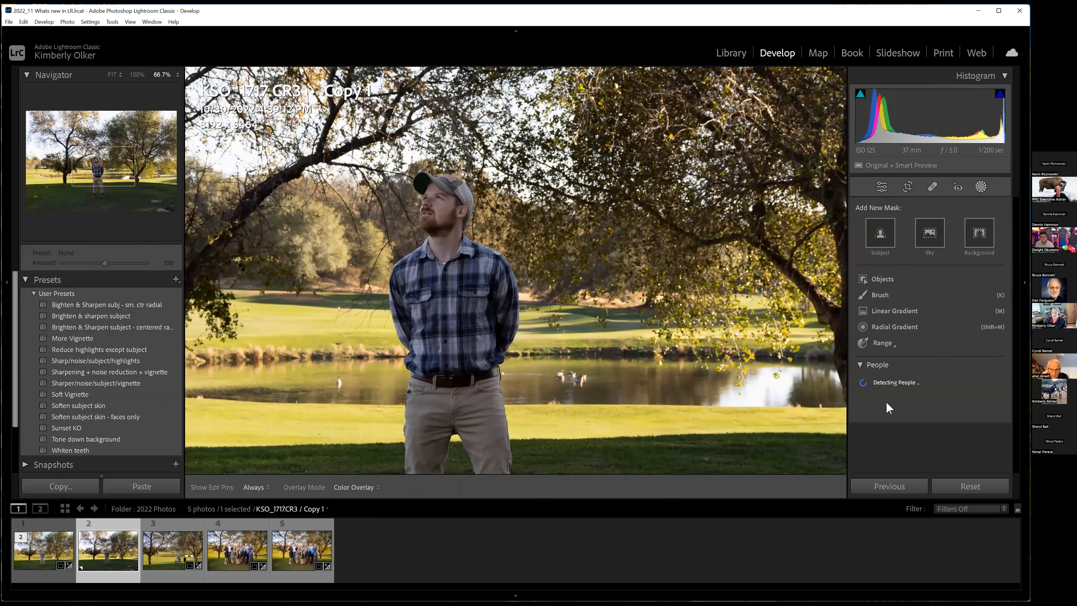
mouse_move(890, 406)
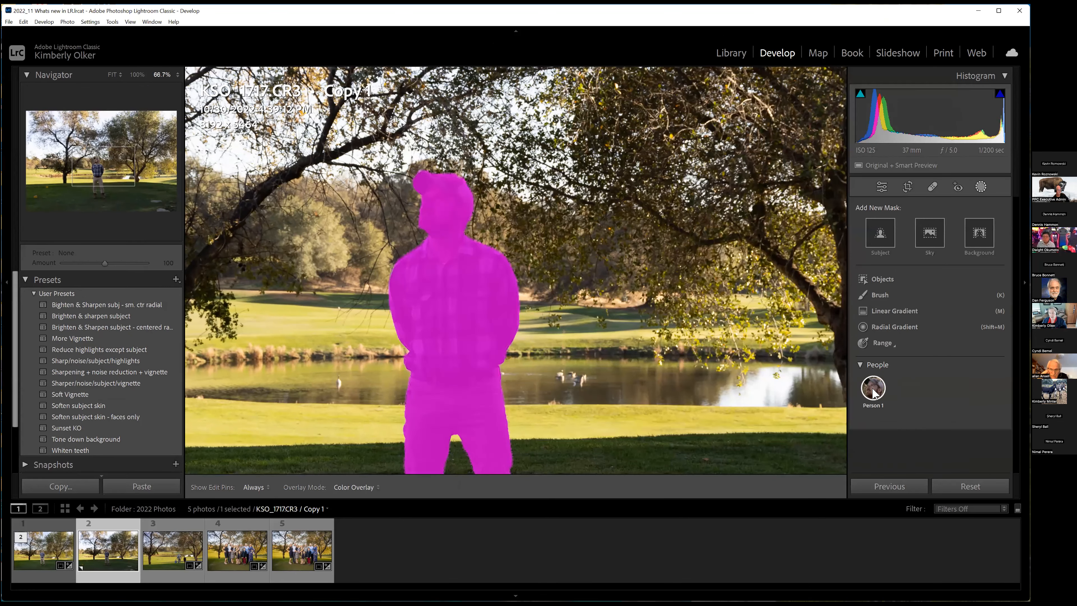
click(873, 389)
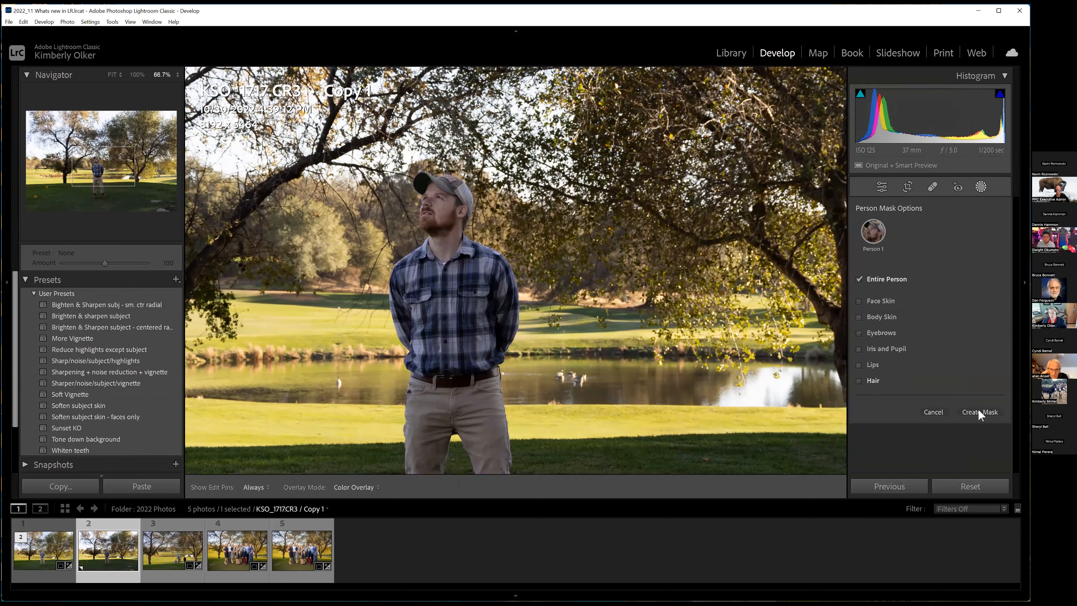
click(978, 412)
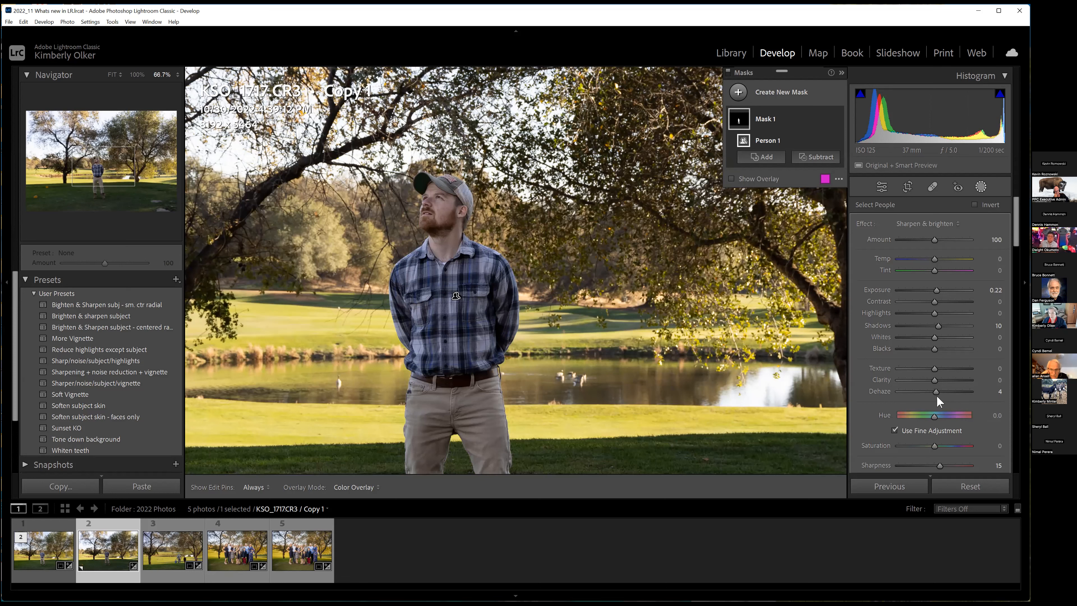
Step: Adjust the person mask to Exposure 0.79, Blacks −6 and Dehaze 1
double_click(876, 390)
drag(937, 292, 938, 294)
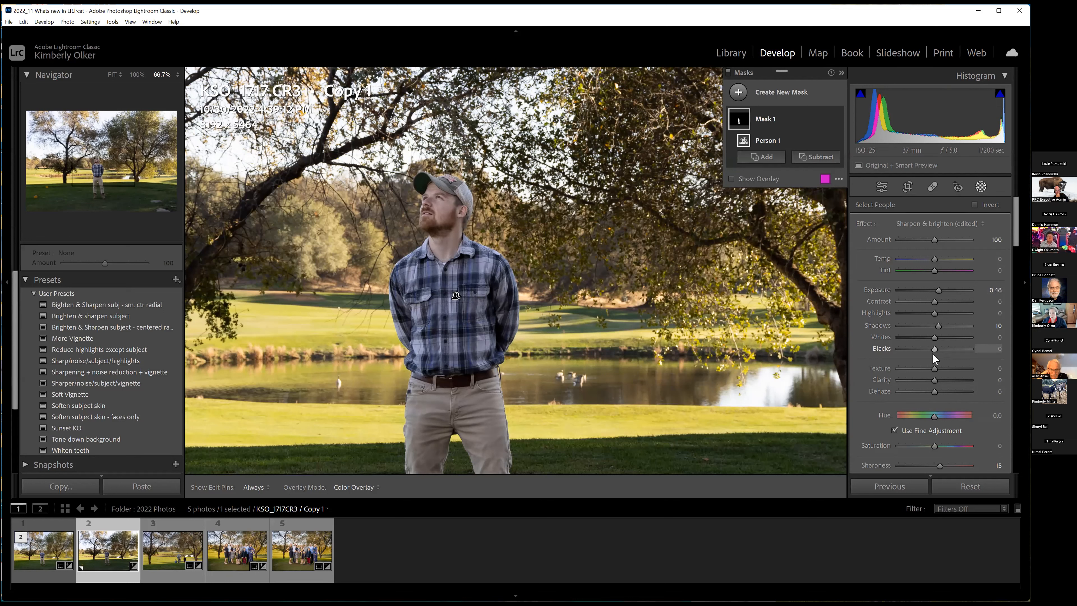
drag(933, 350, 932, 350)
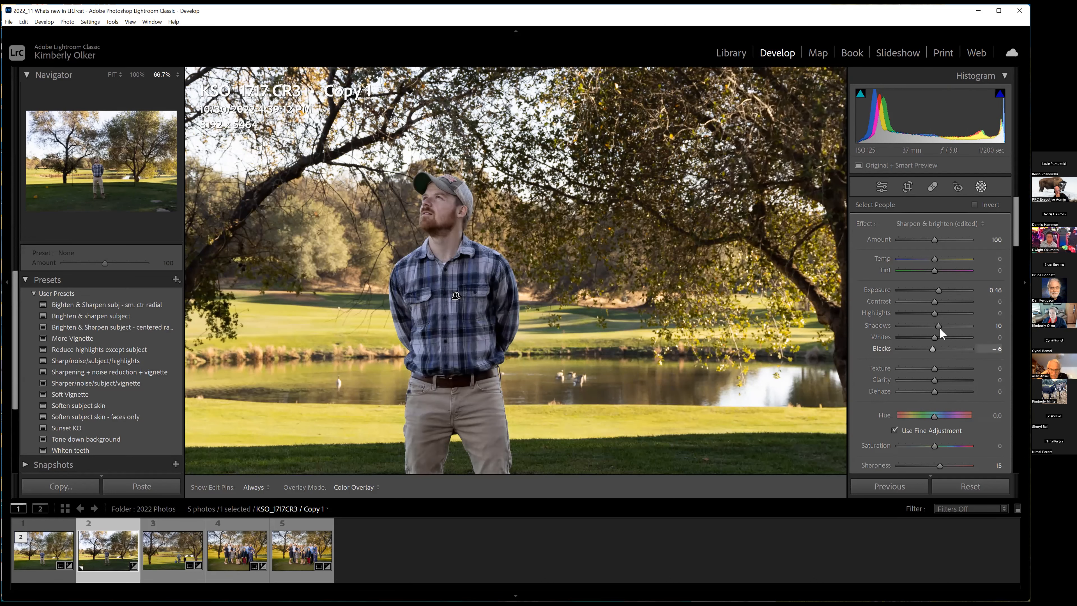
drag(936, 392, 941, 289)
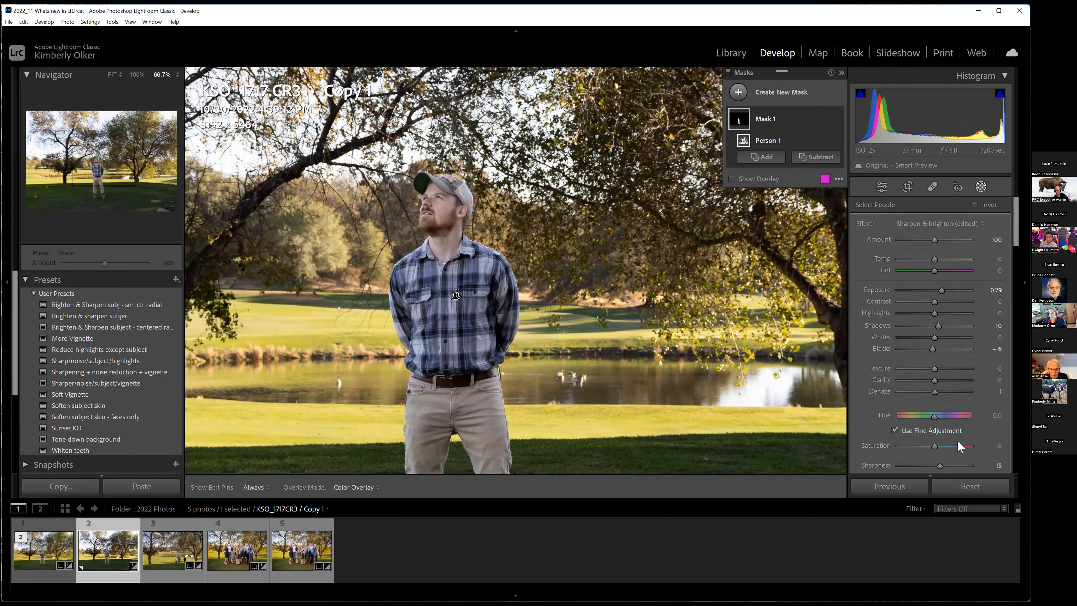
Step: Rename the person mask as "person - very bright" and close the masking tools
double_click(768, 118)
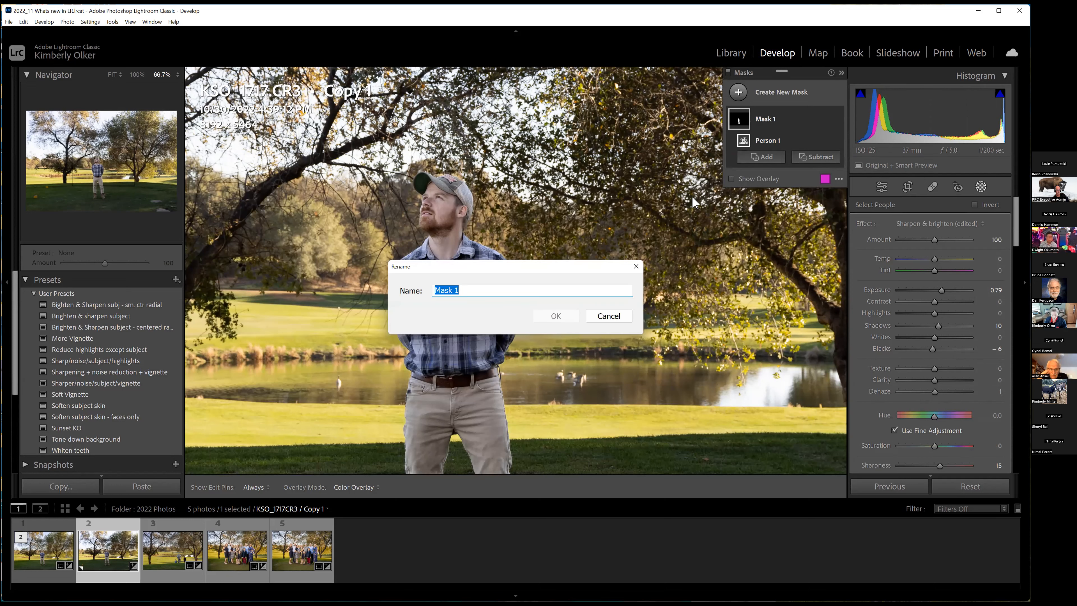
text(person - very bright)
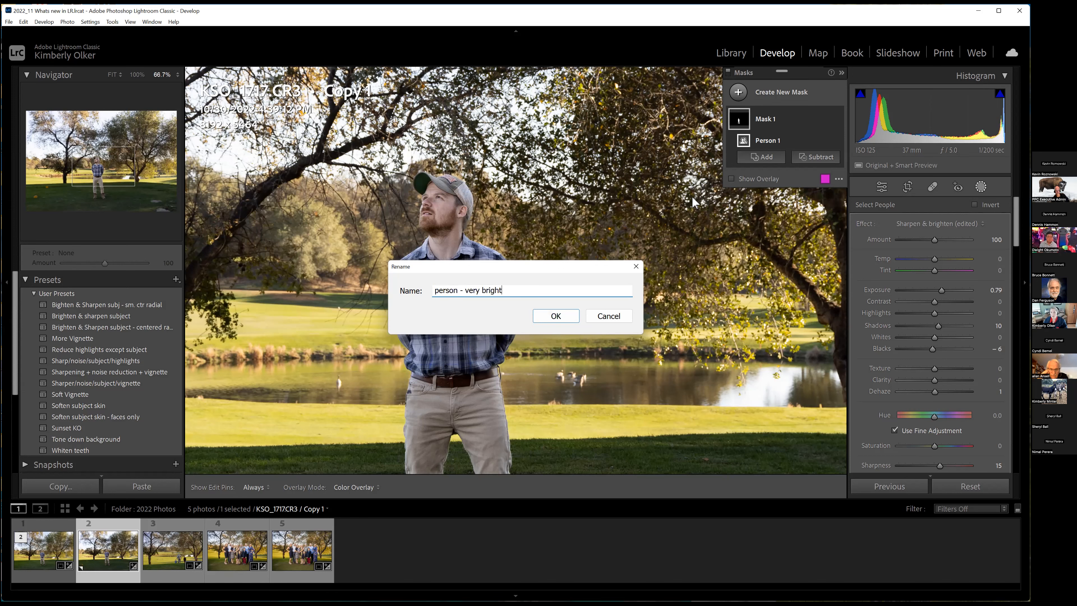
key(Return)
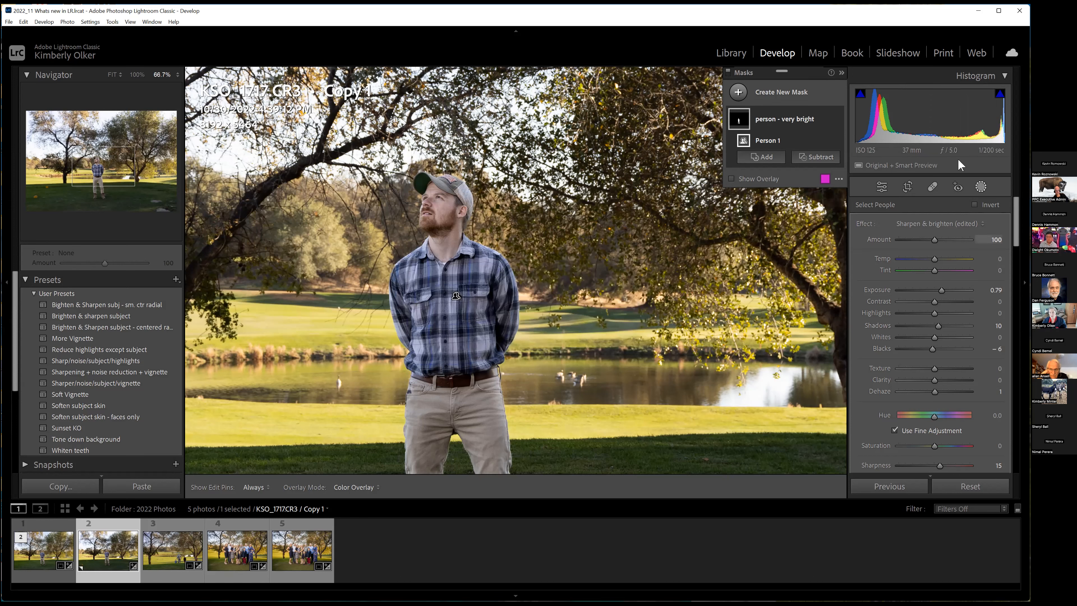
click(982, 187)
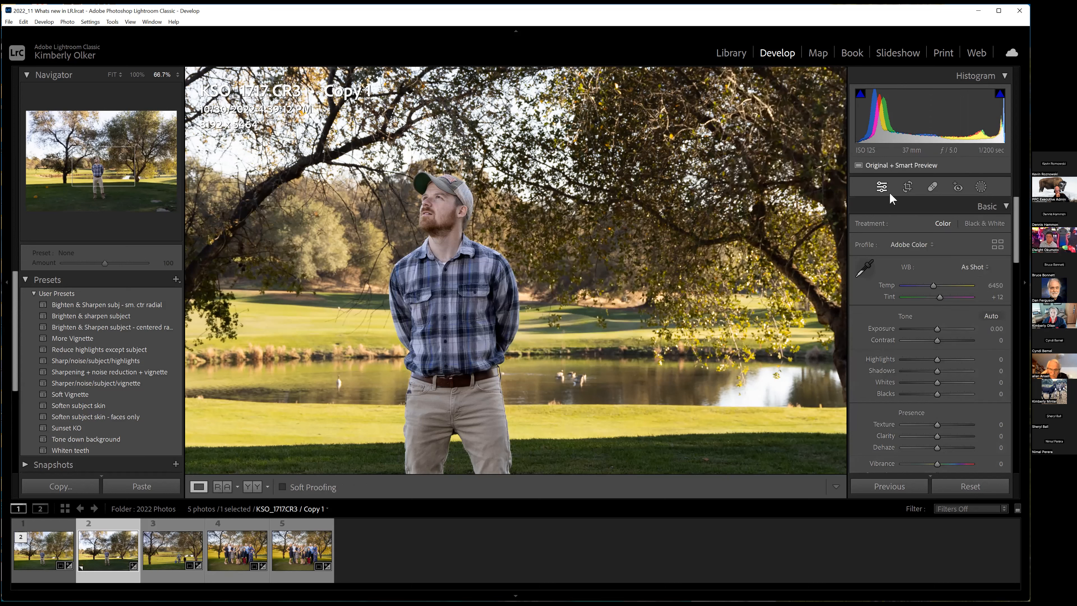
Step: Create a develop preset named "PS party brighten" in User Presets that contains only the person - very bright mask
click(175, 280)
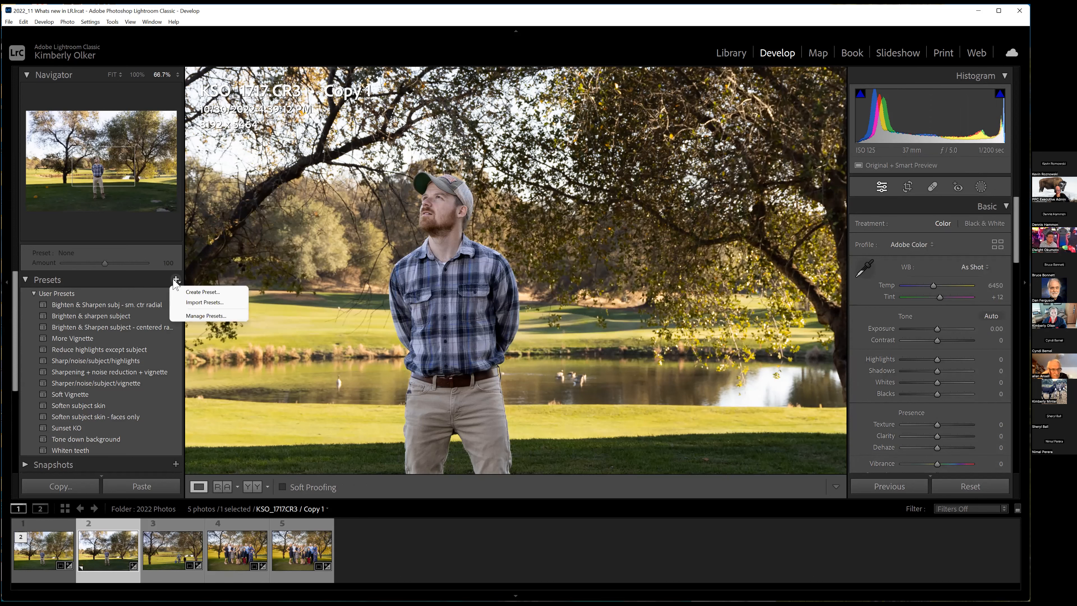
click(195, 290)
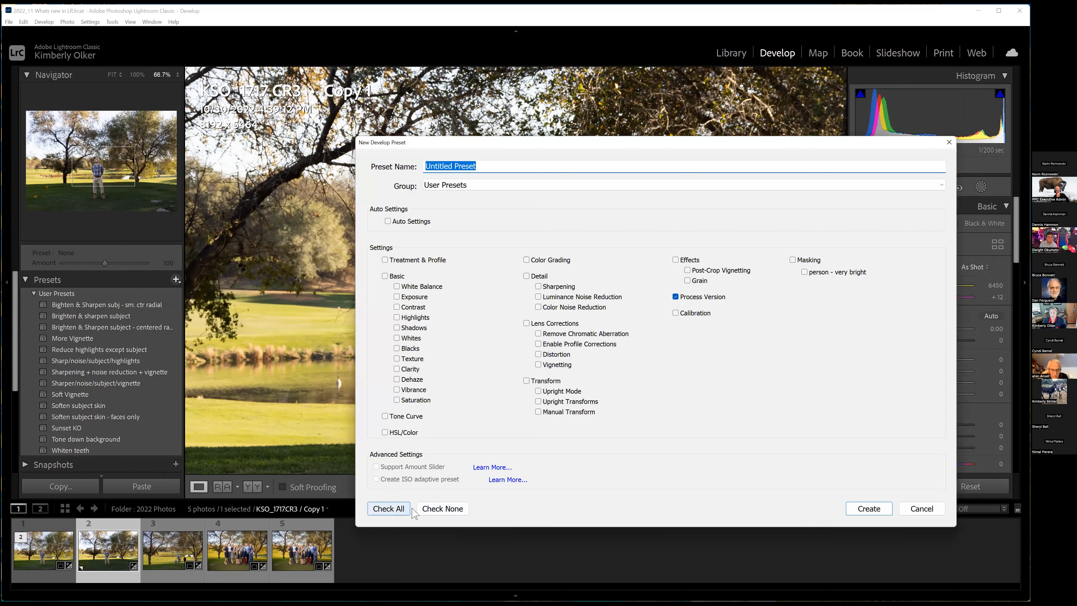
click(429, 509)
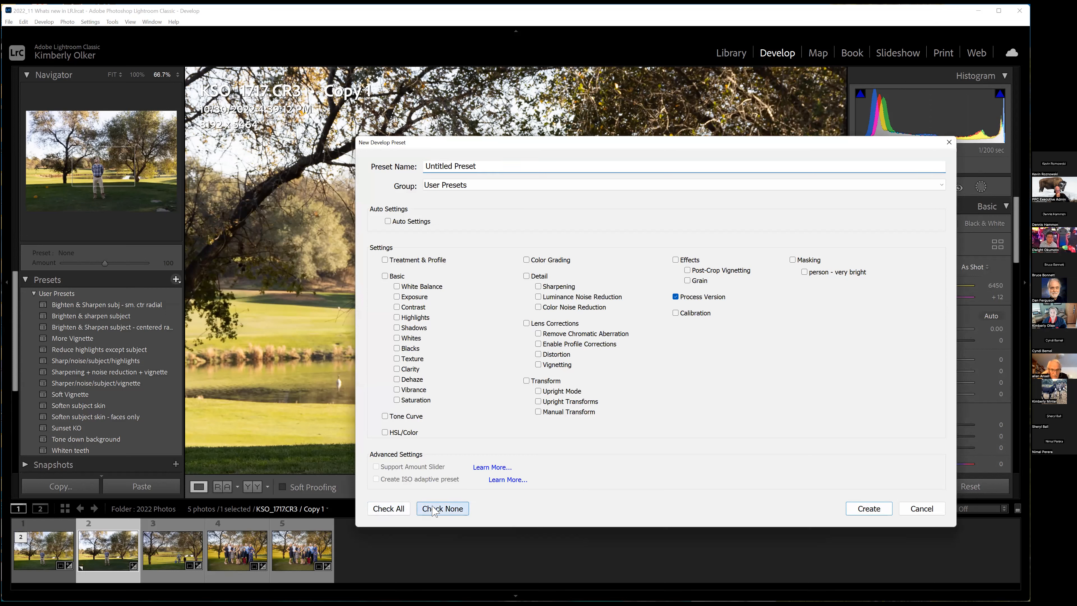
click(807, 274)
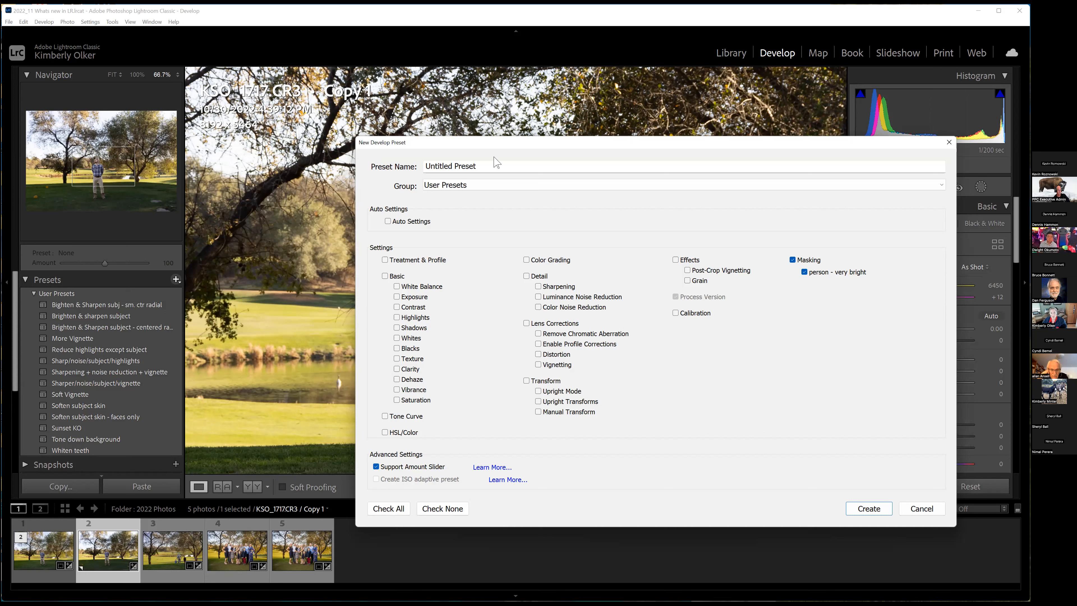
click(491, 167)
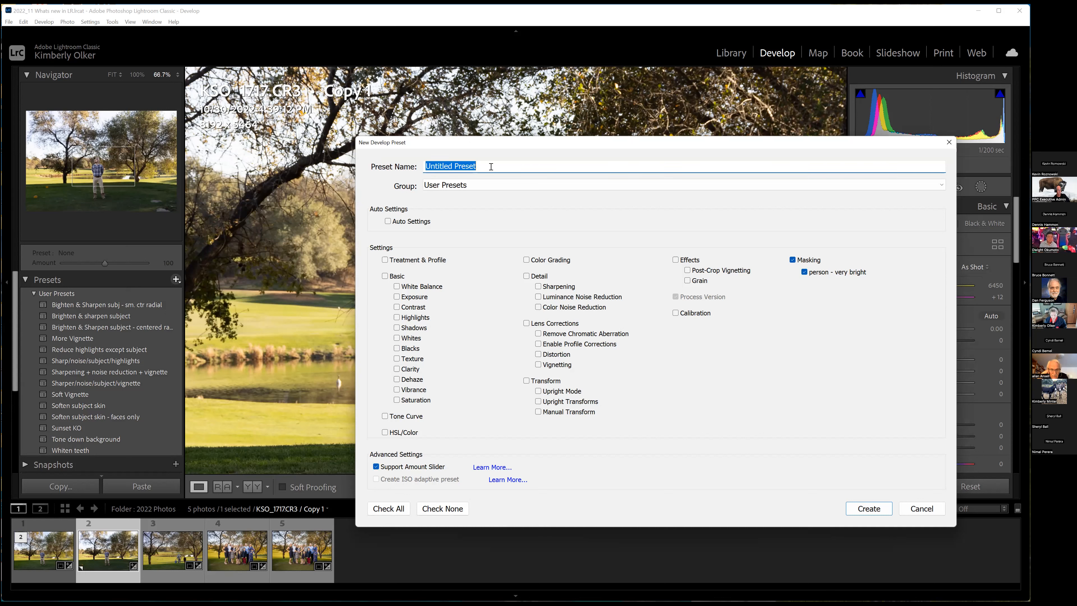
text(PS party brighten)
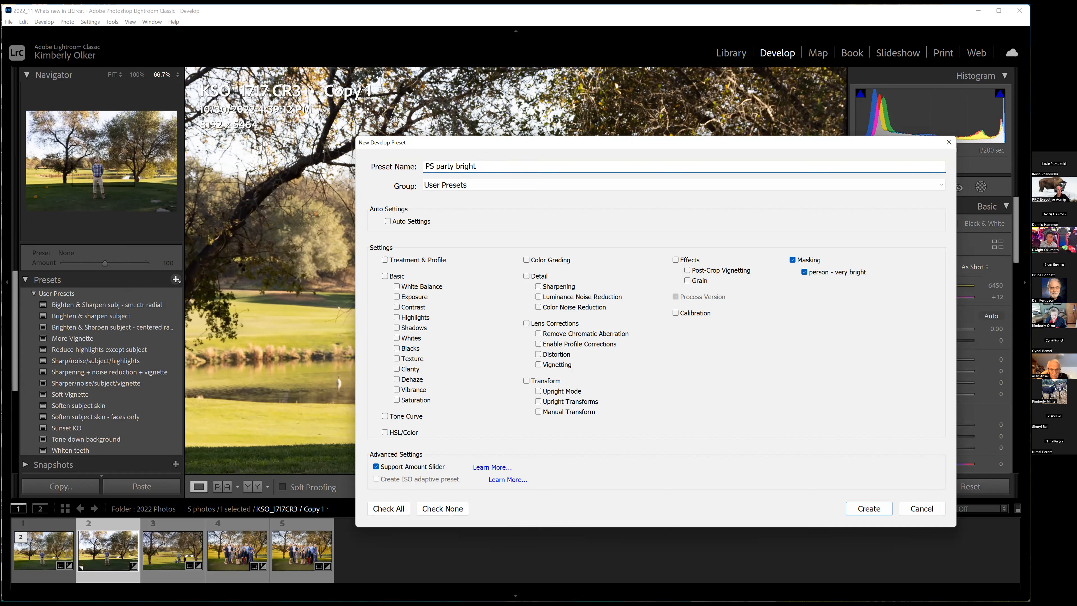
click(866, 509)
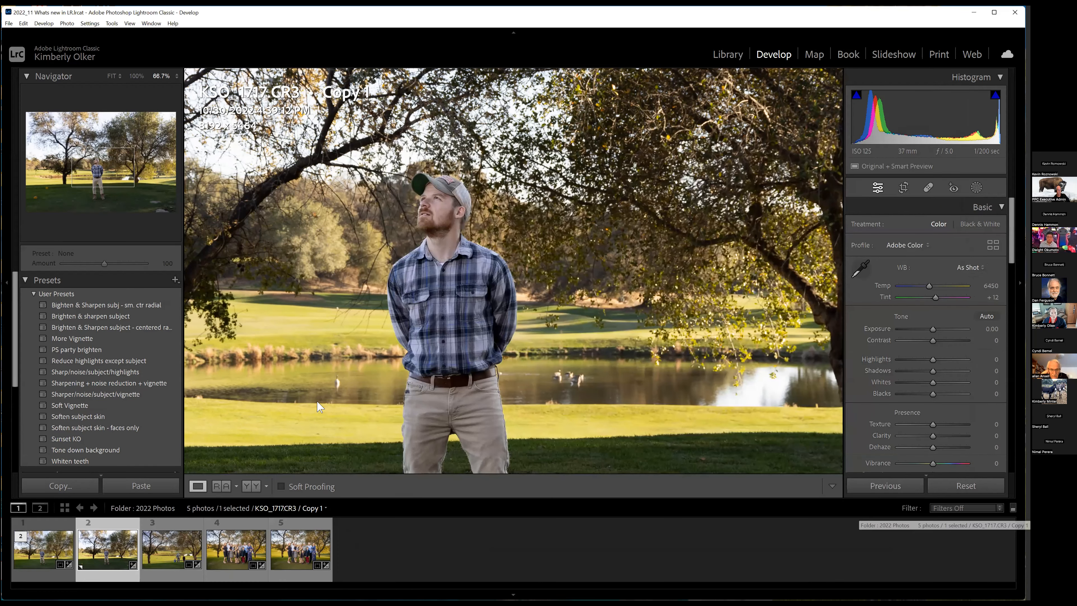
Step: Apply the PS party brighten preset to Copy 1 and set its Amount to 52
scroll(113, 390, down, 1)
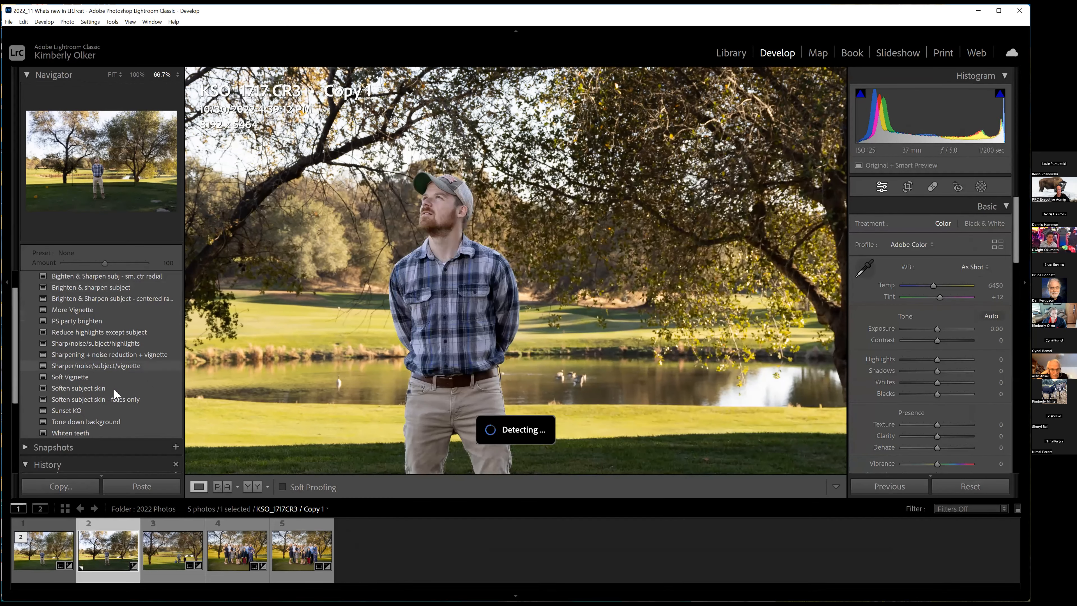
scroll(111, 396, up, 1)
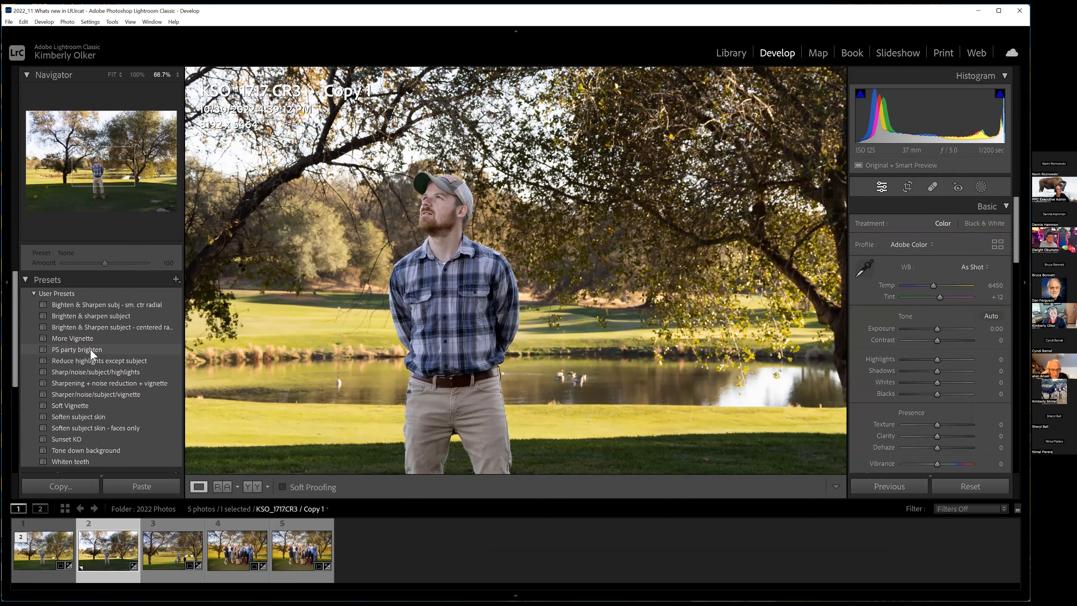
click(90, 349)
mouse_move(104, 263)
mouse_down()
mouse_move(81, 263)
mouse_move(116, 266)
mouse_move(103, 264)
mouse_up()
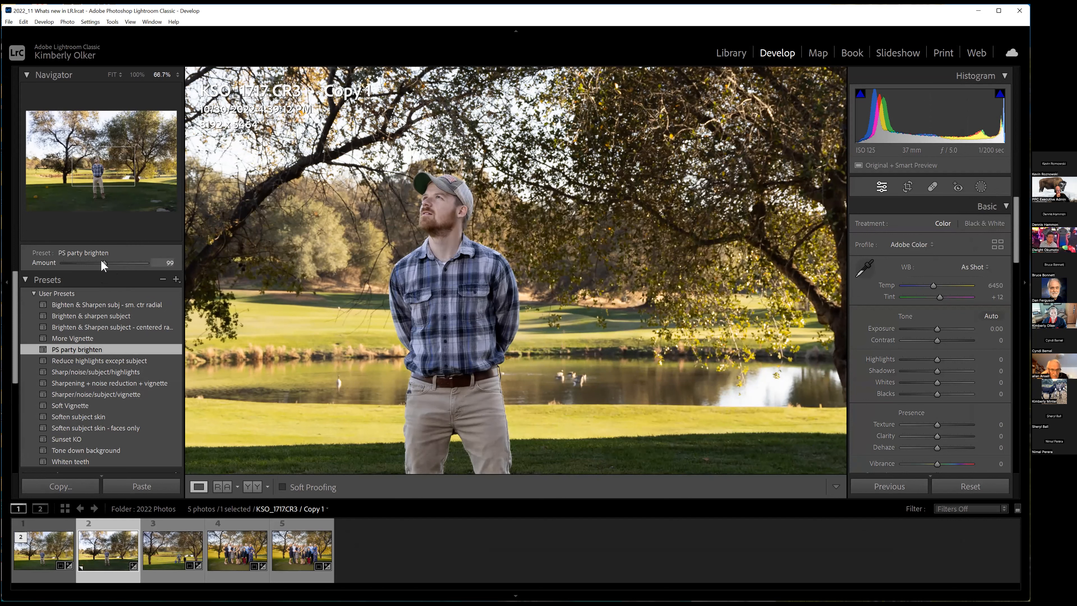
mouse_move(102, 262)
mouse_down()
mouse_move(144, 267)
mouse_move(84, 266)
mouse_up()
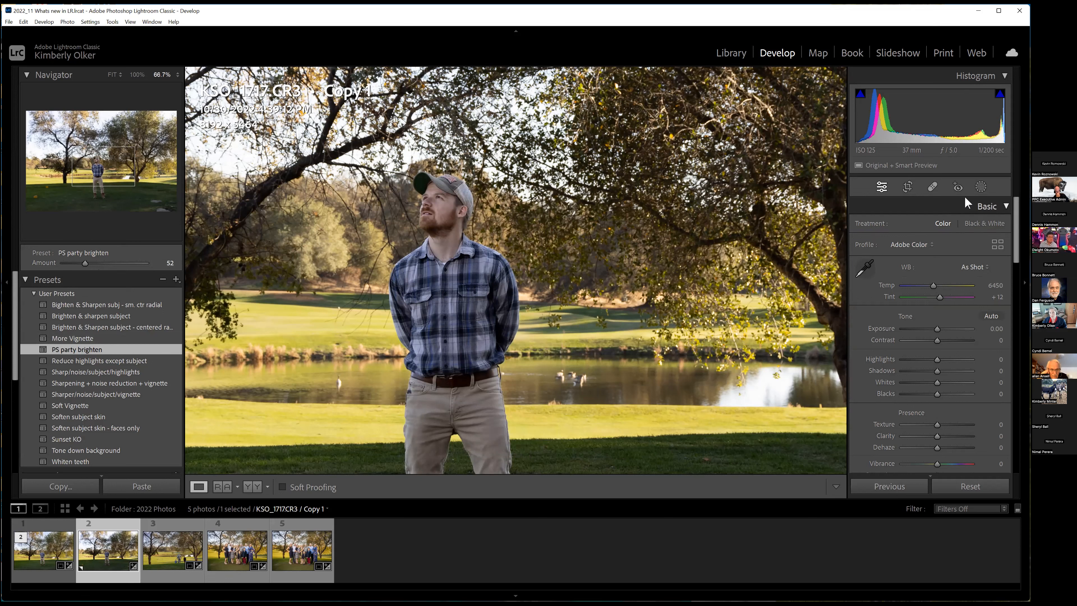
Step: Set the Amount of the person - very bright mask to 100 and close the masking tools
click(982, 188)
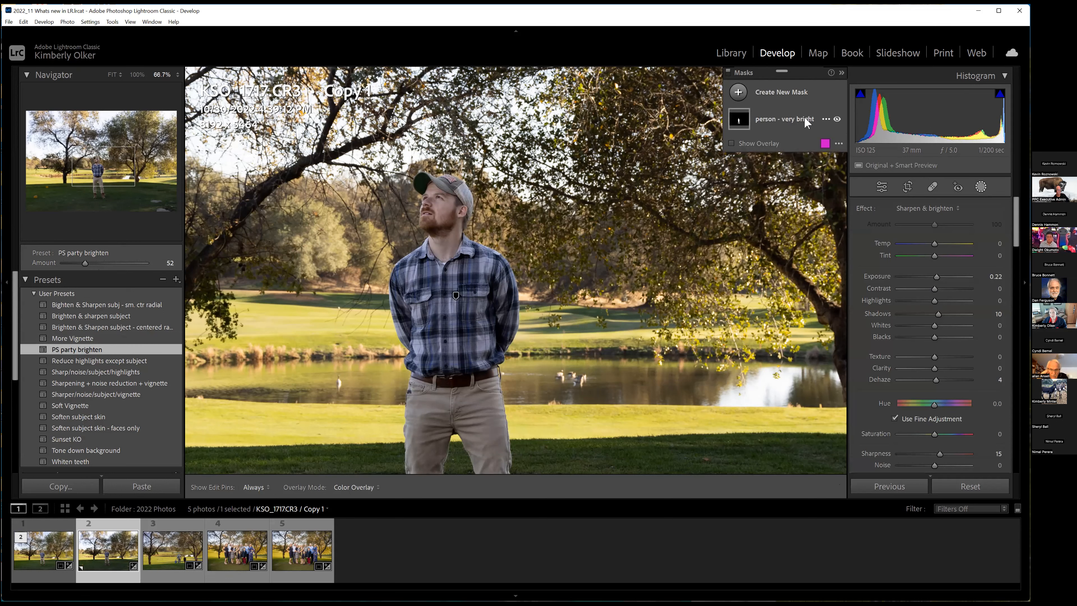
click(806, 123)
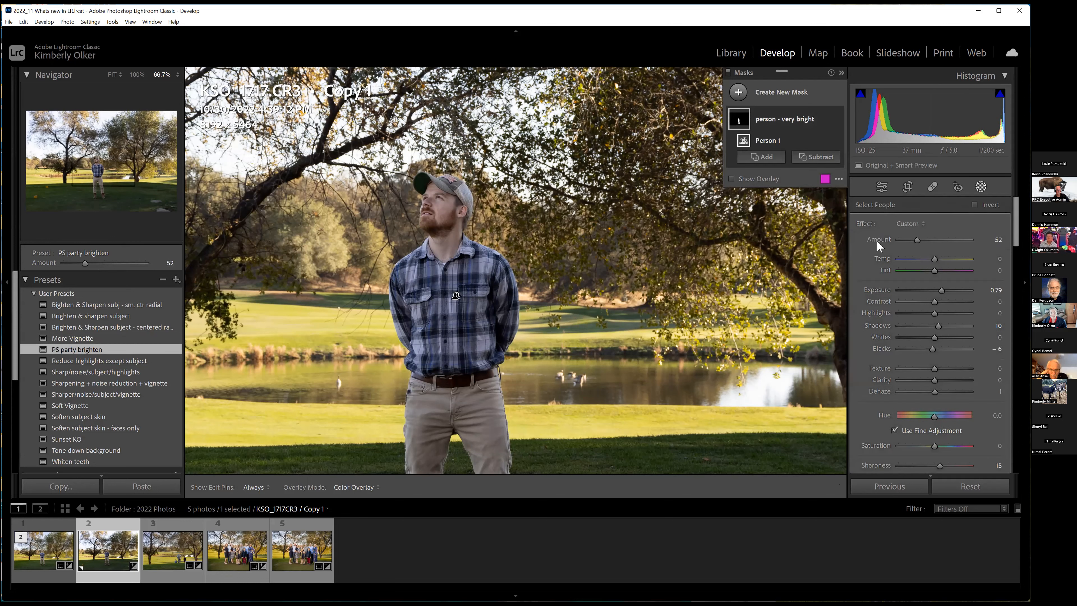
drag(917, 238, 935, 240)
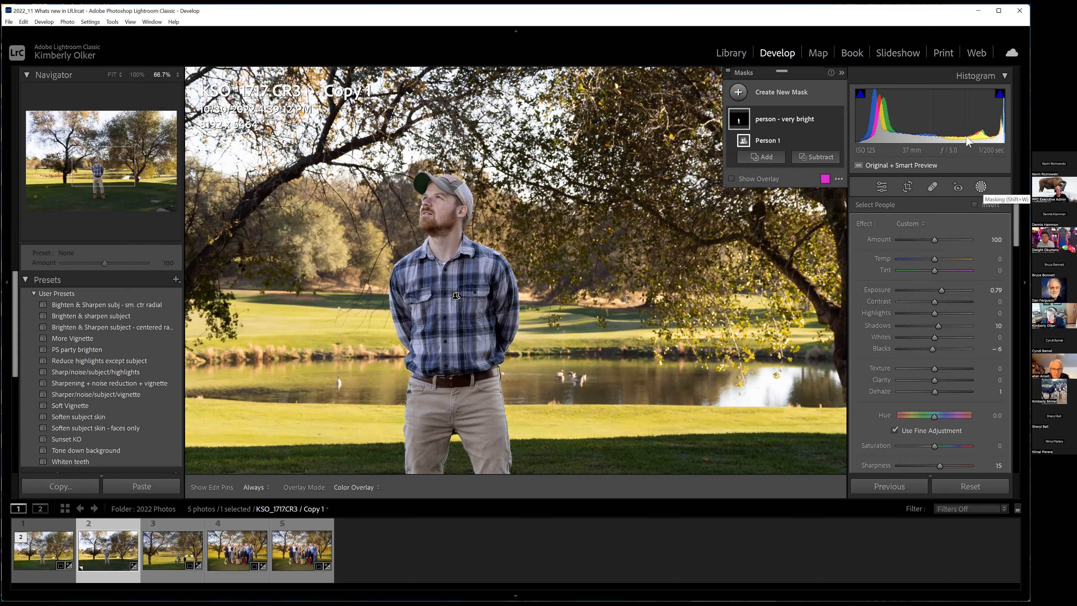
click(981, 187)
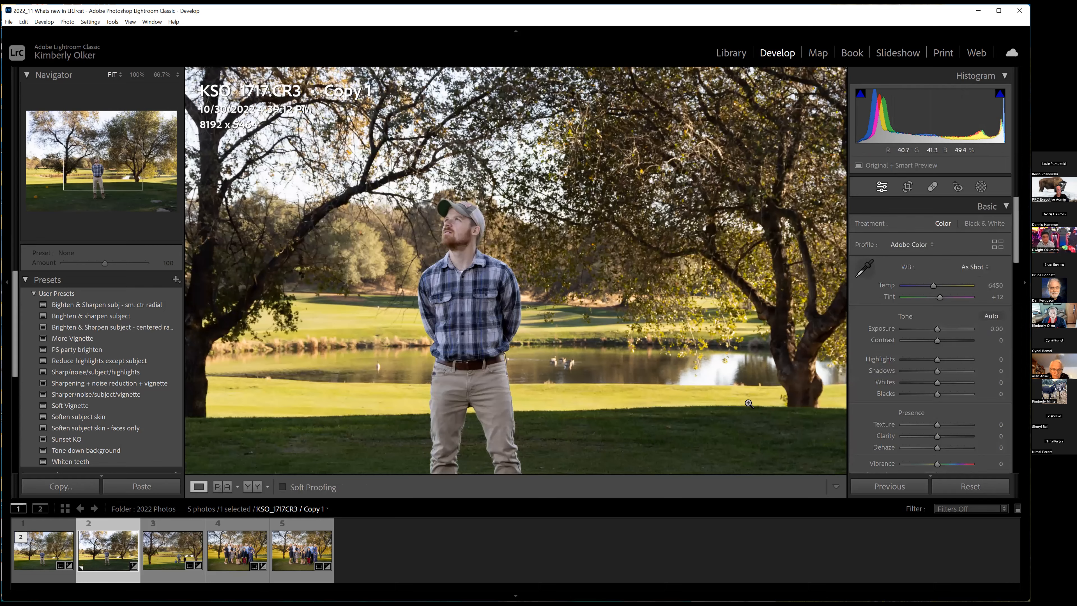
Step: Create a Select Background mask on Copy 1 with the Darken & reduce highlights effect and Exposure −1.41
click(447, 330)
click(980, 187)
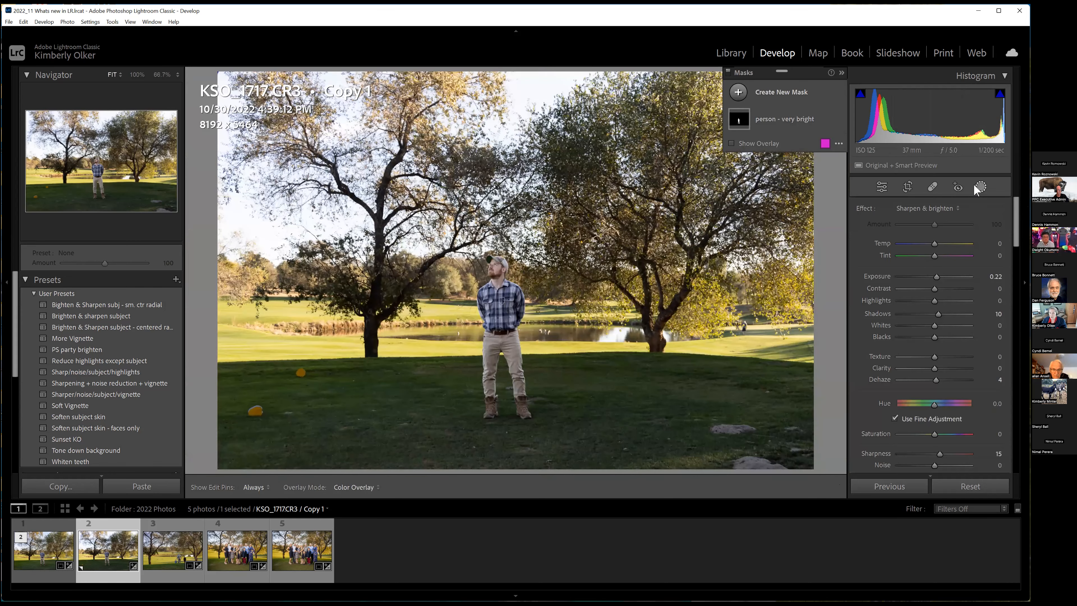
click(738, 92)
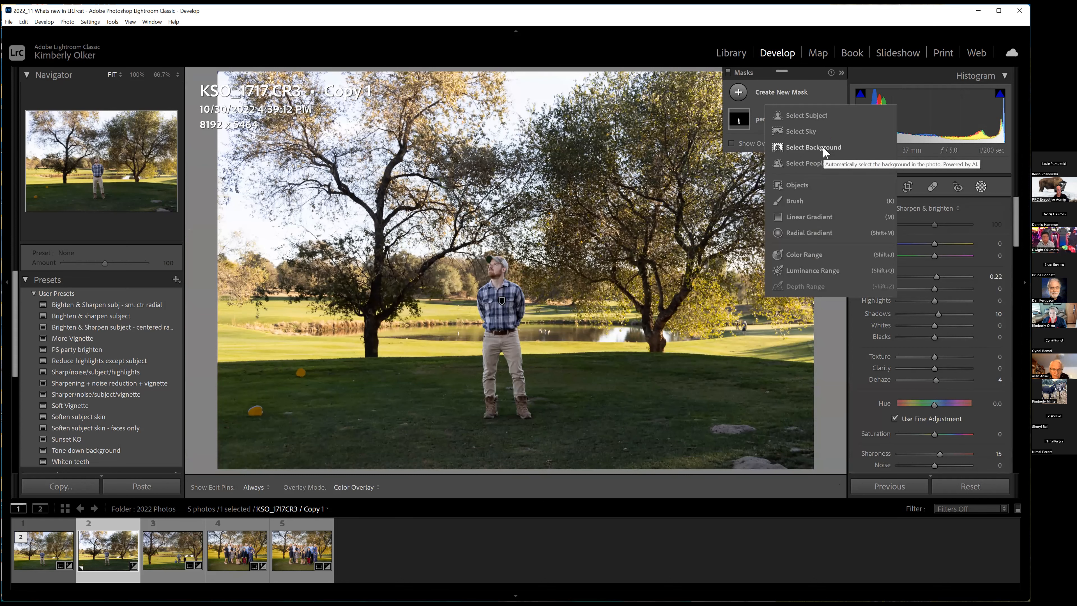
click(823, 148)
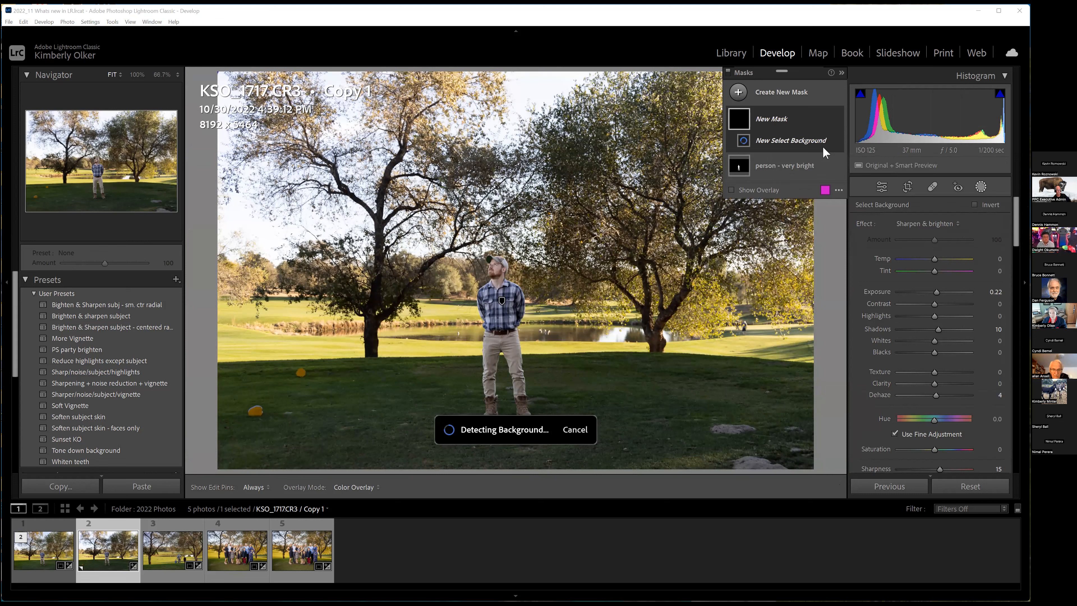
click(957, 225)
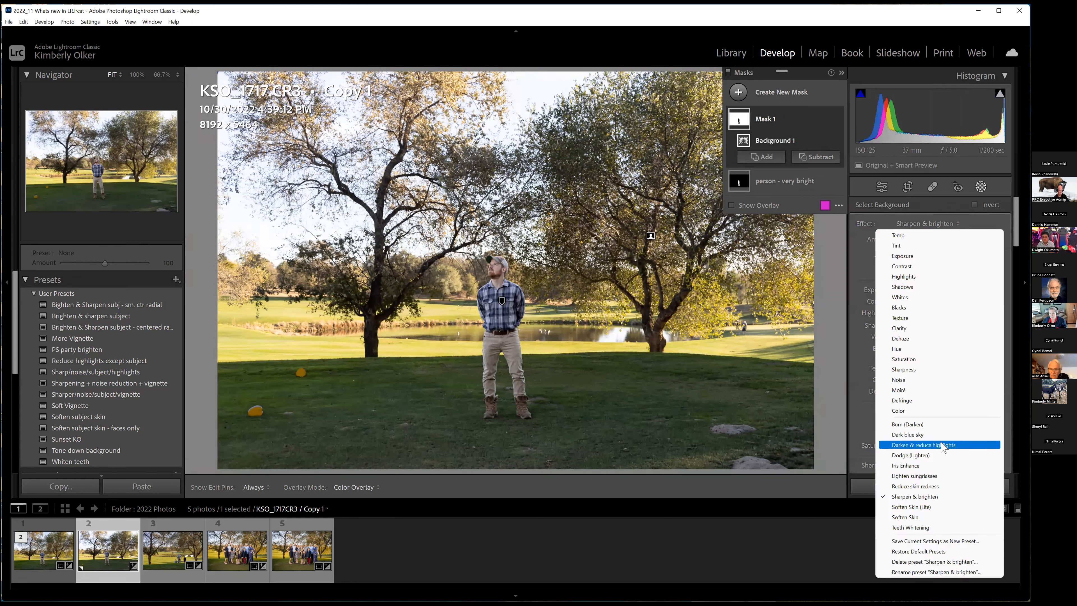
click(942, 445)
drag(933, 289, 921, 291)
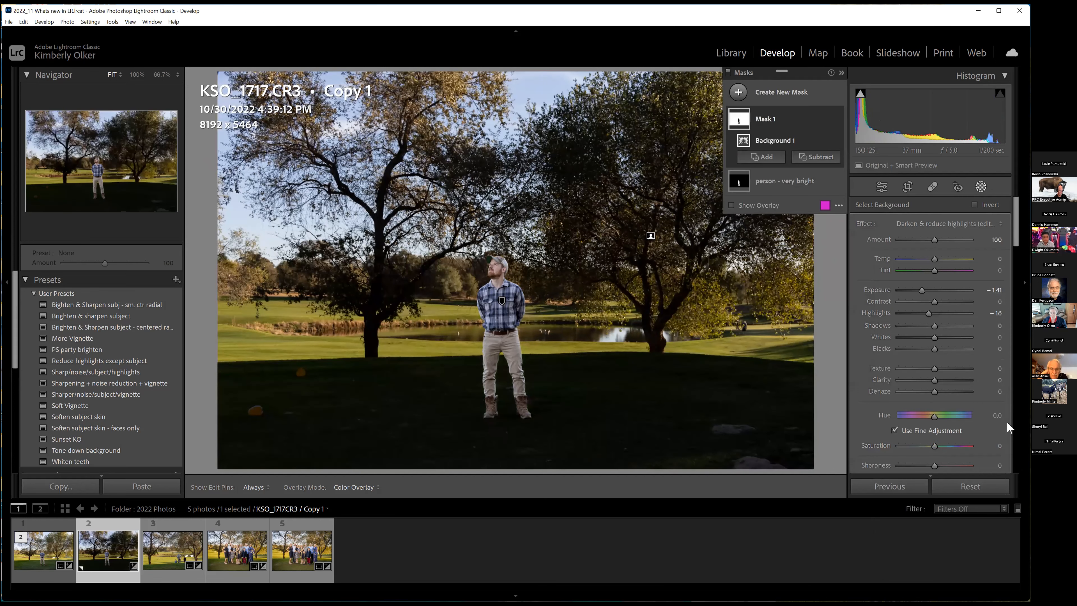
Step: Check the background mask's coverage with the overlay and delete that mask
click(730, 205)
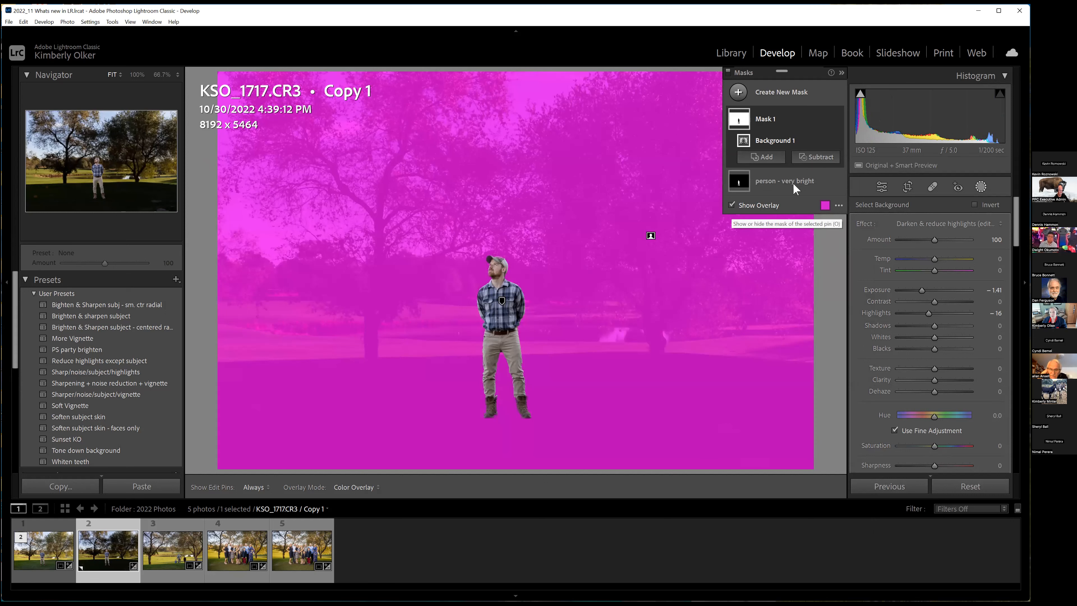
key(o)
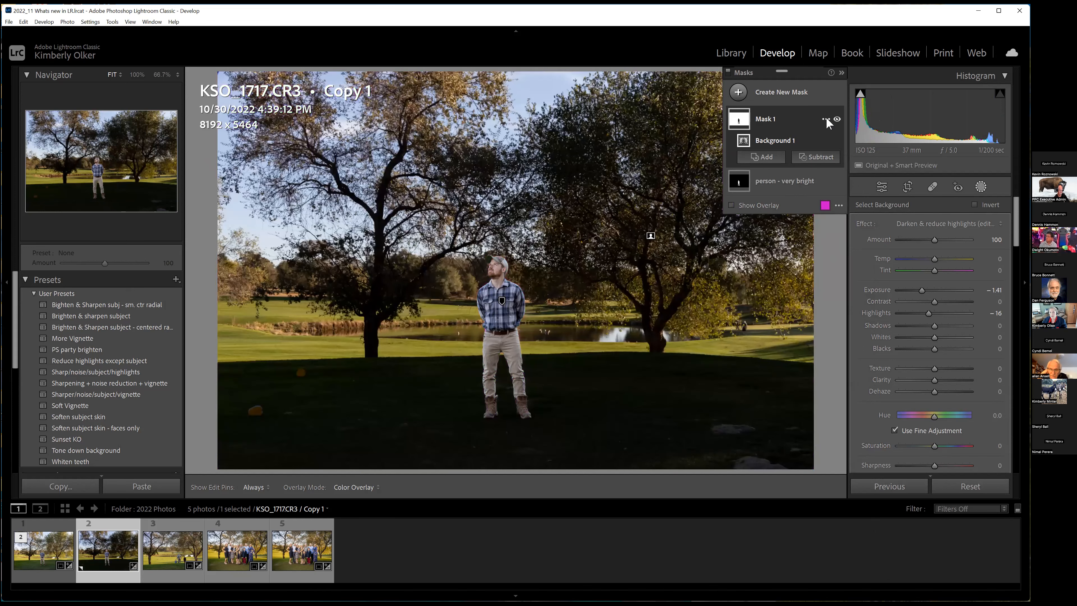
click(826, 119)
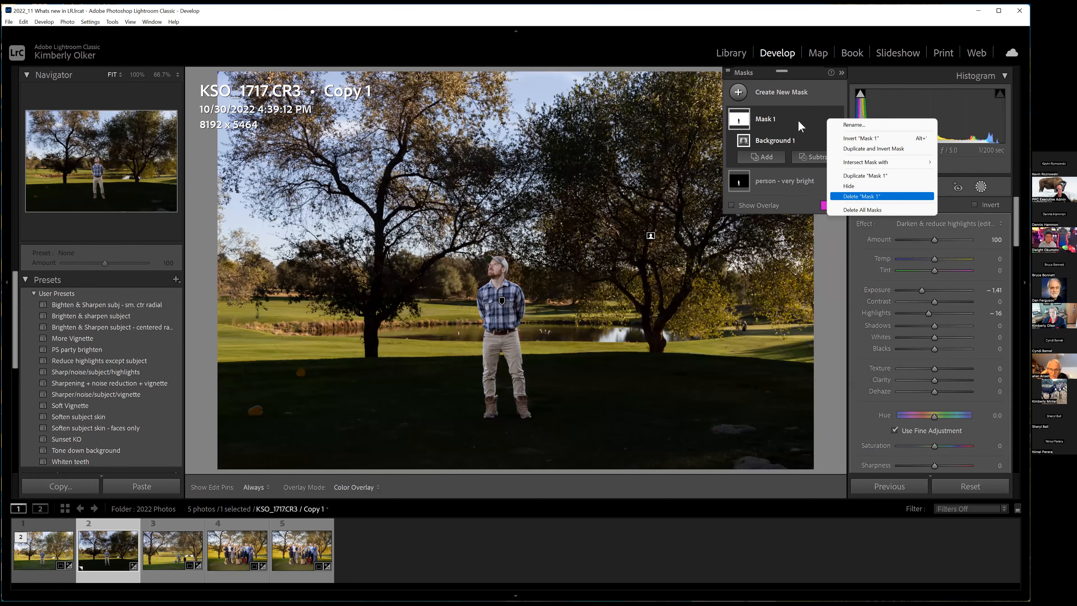
key(Return)
click(823, 121)
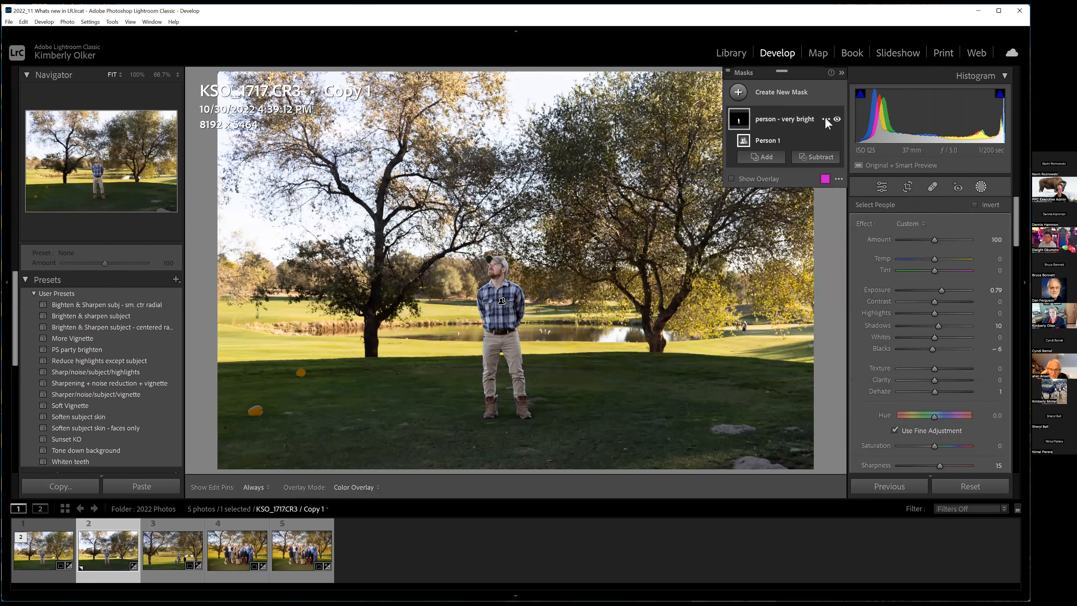
Step: Duplicate and invert the person - very bright mask, set the inverted mask's Exposure to −1.05, and check its coverage with the overlay
click(825, 119)
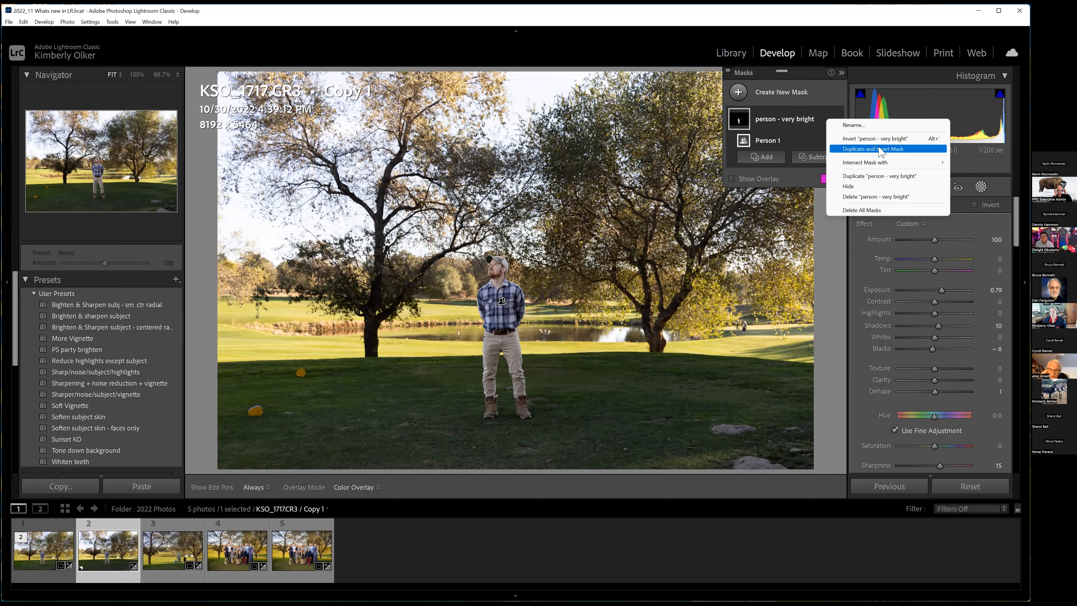
click(865, 150)
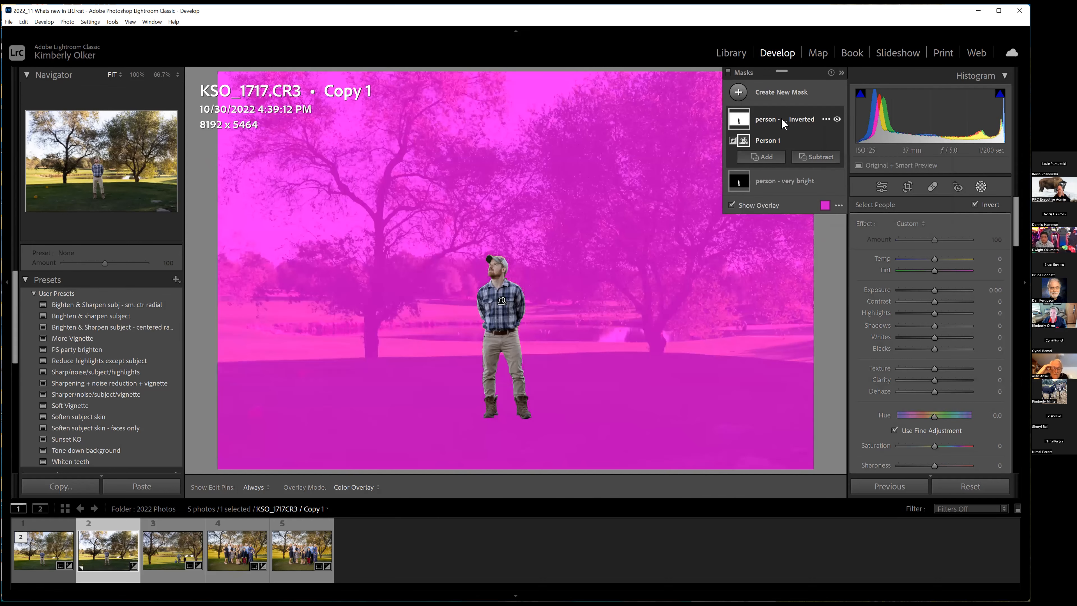
mouse_move(934, 290)
mouse_down()
mouse_move(905, 293)
mouse_move(925, 293)
mouse_up()
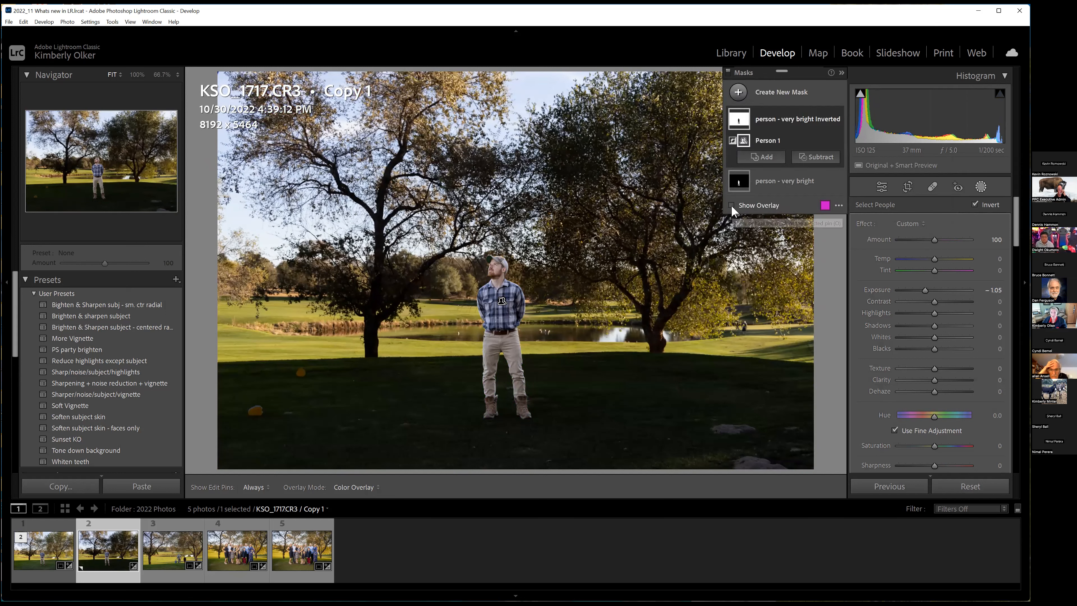
click(731, 205)
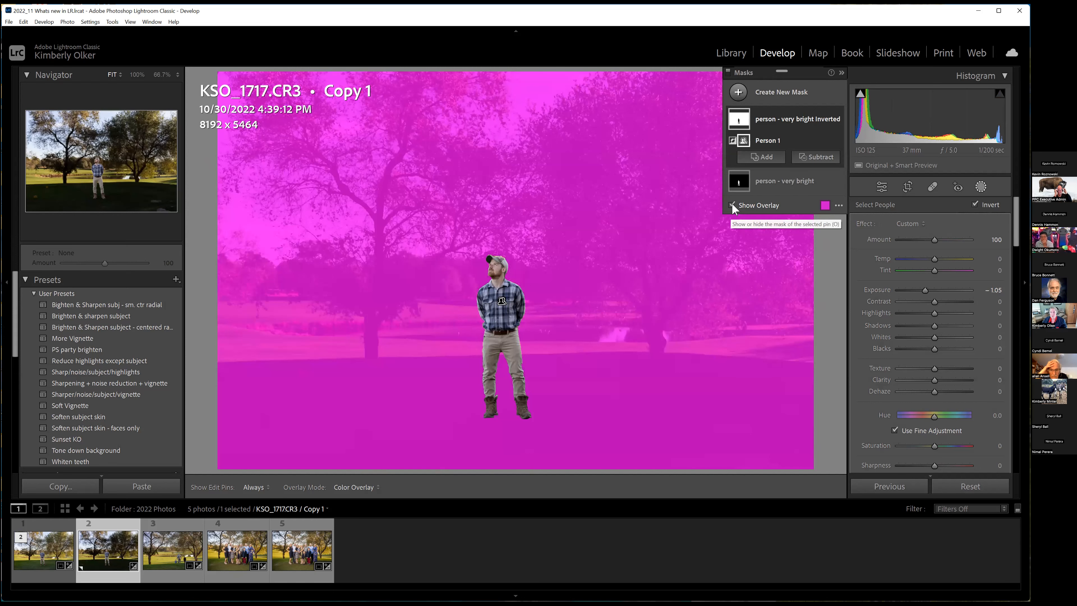
key(o)
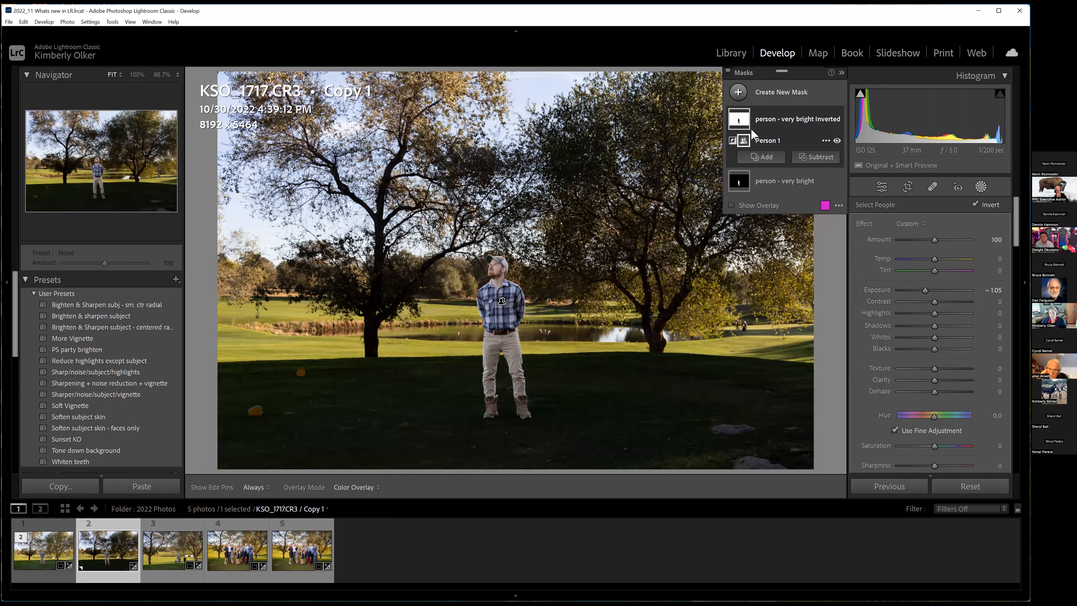
Step: Reset all Develop edits on Copy 1 and view the two orange objects on the grass close up
click(981, 187)
click(962, 490)
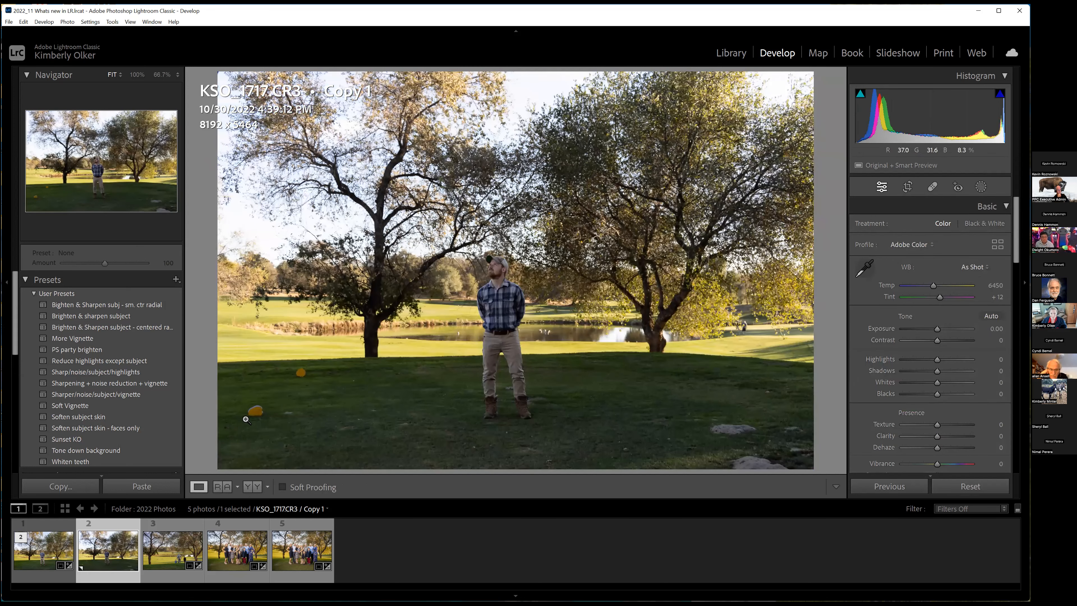
drag(255, 413, 356, 384)
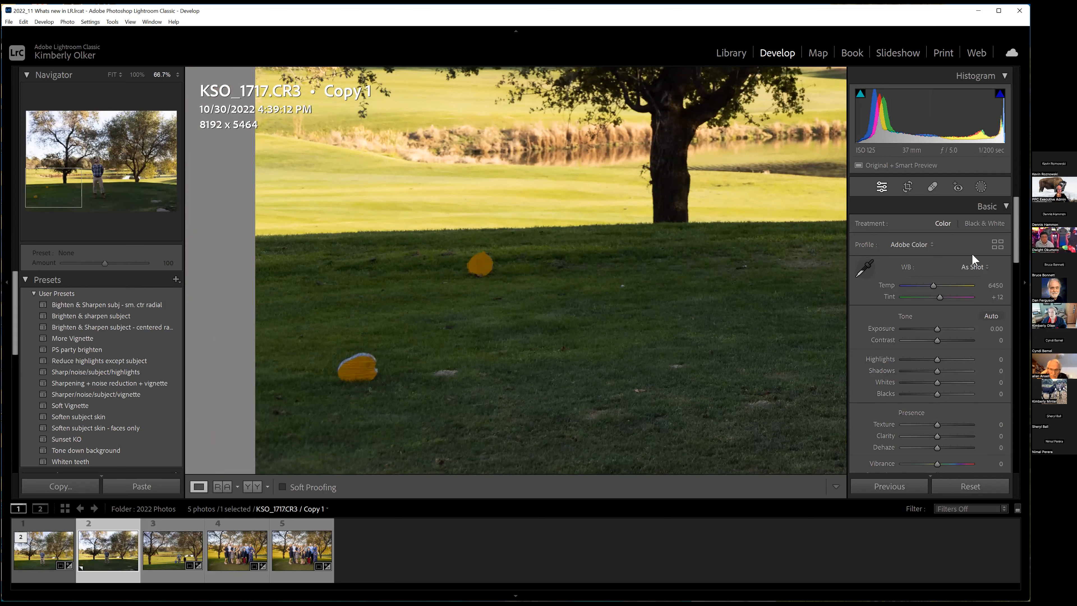
Step: Try a rectangle-selected Objects mask around the nearer orange object on the grass, check its overlay, and delete that mask
click(979, 185)
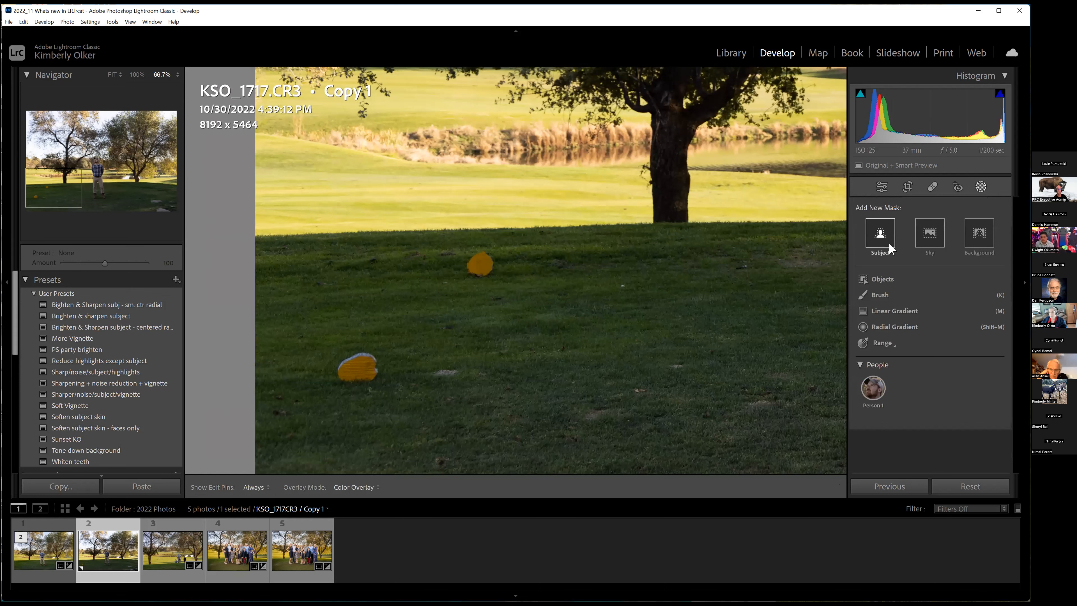
click(883, 278)
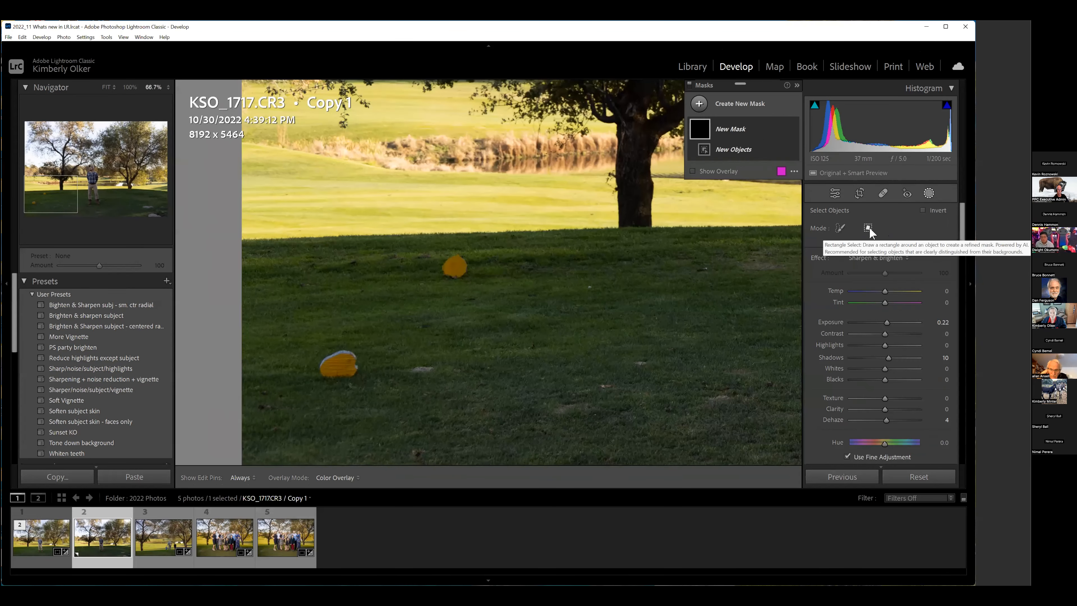
click(869, 227)
drag(309, 342, 387, 392)
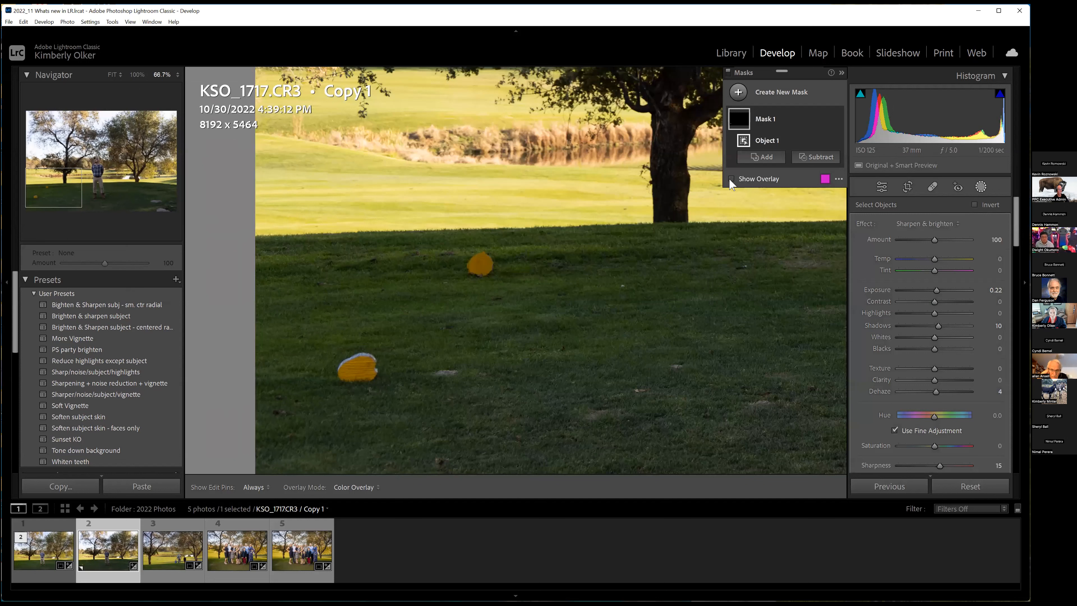
click(731, 179)
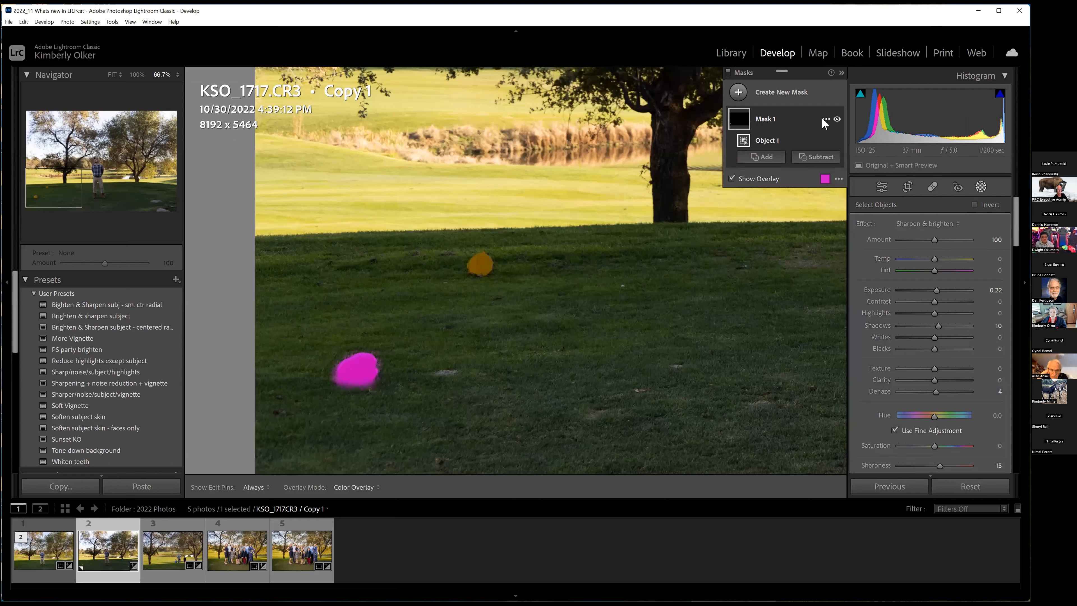
click(826, 121)
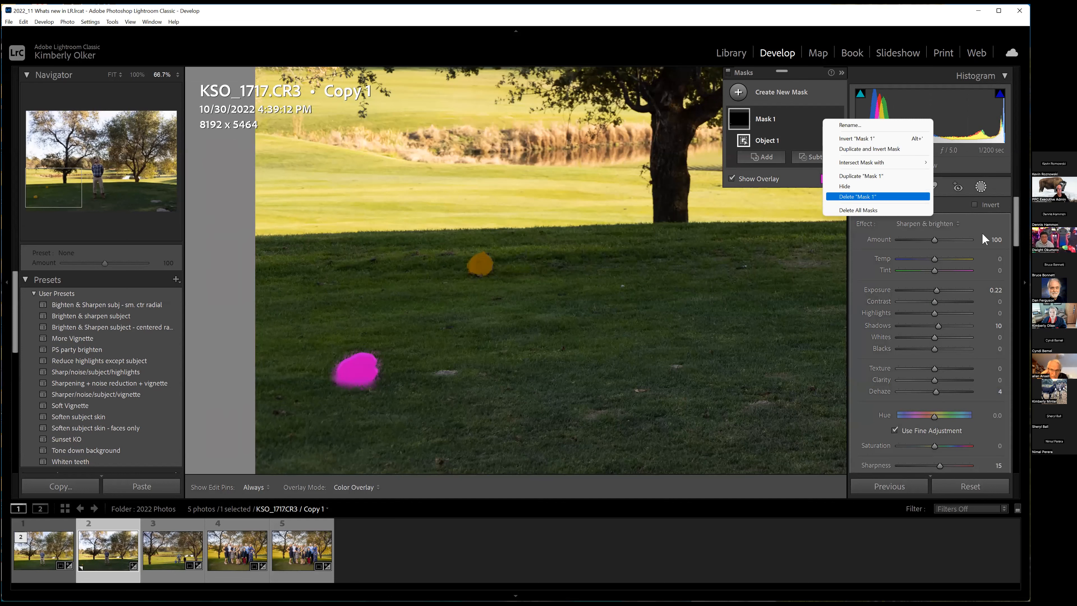
key(Return)
Step: Create an Objects mask by brushing over the nearer orange object with brush size 4, and check its coverage with the overlay
click(888, 278)
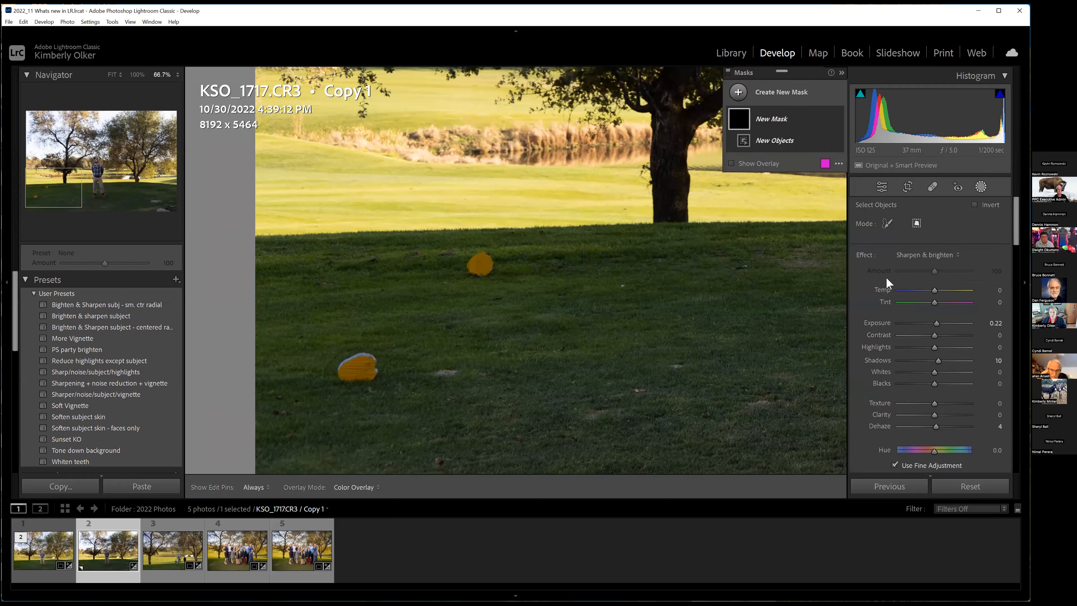
click(887, 223)
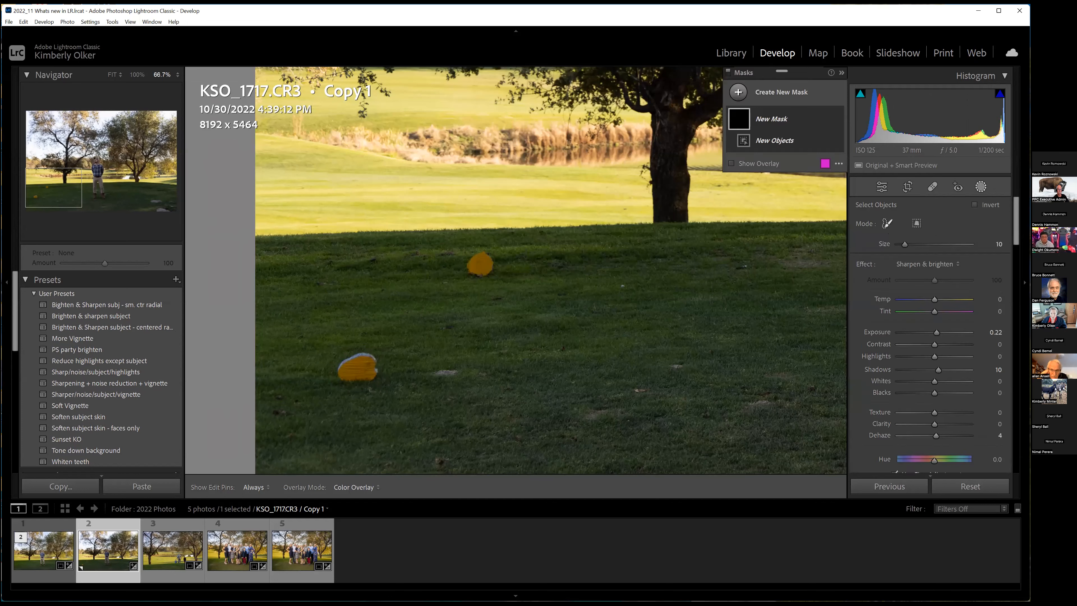
click(853, 244)
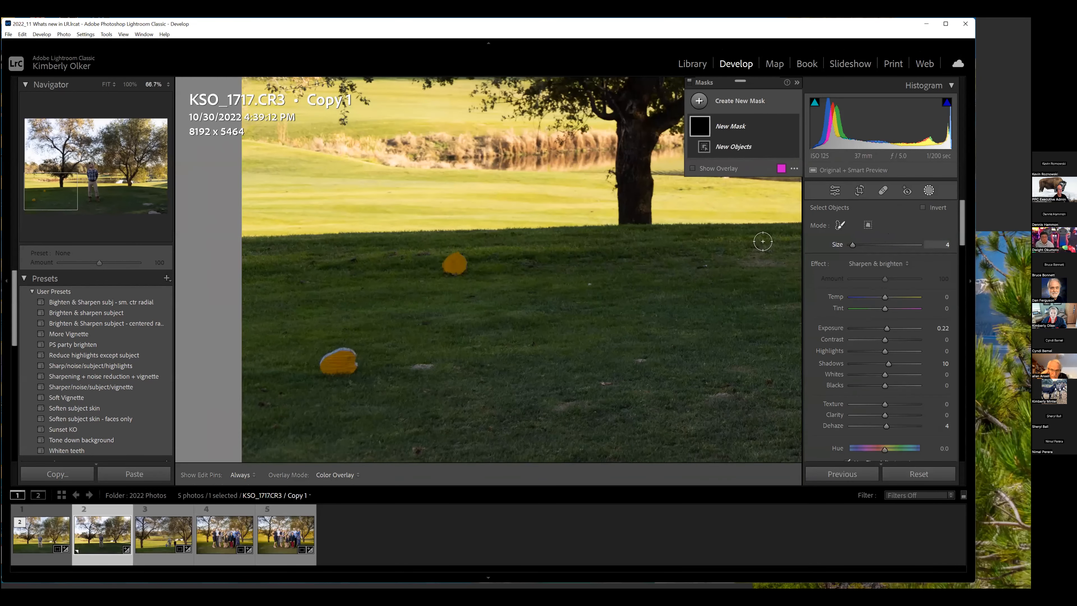
drag(335, 360, 346, 366)
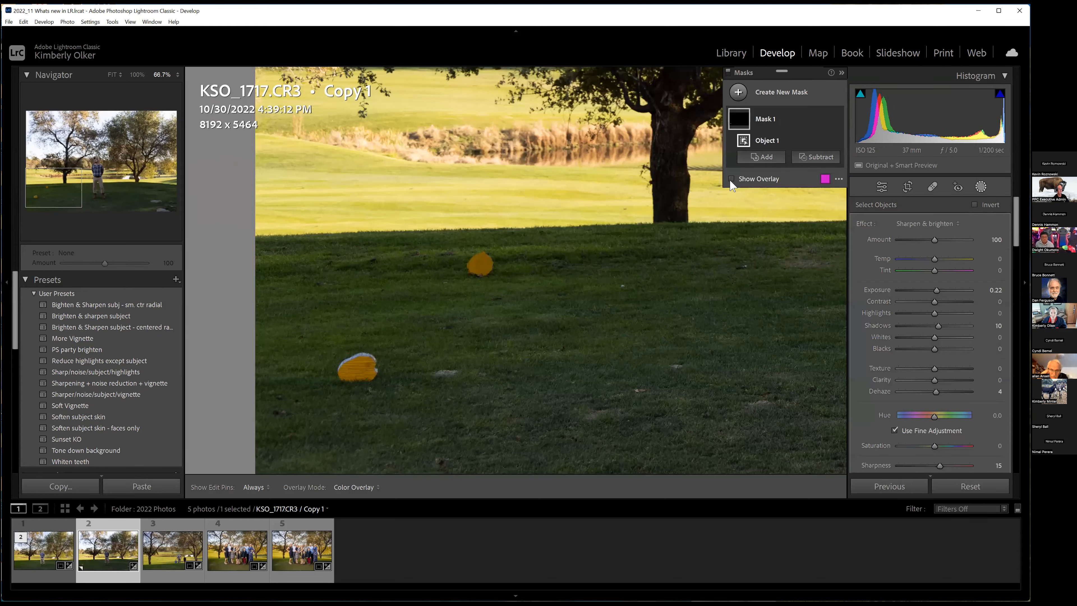
click(731, 179)
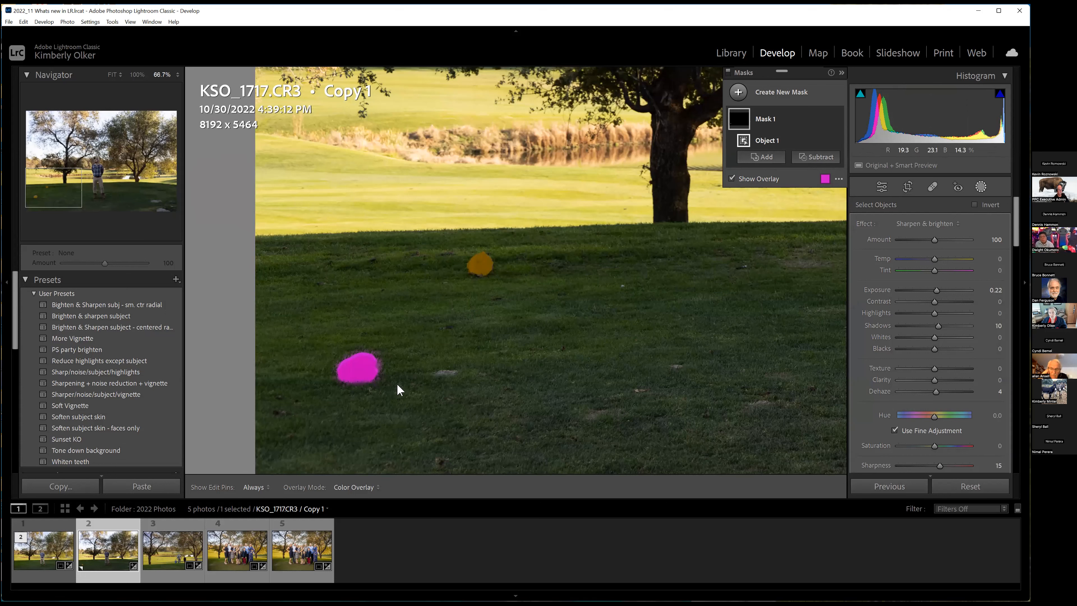
Step: Inspect the object mask at 200% and subtract a strip along the object's right edge with a size 4.9, Feather 70 brush
click(136, 74)
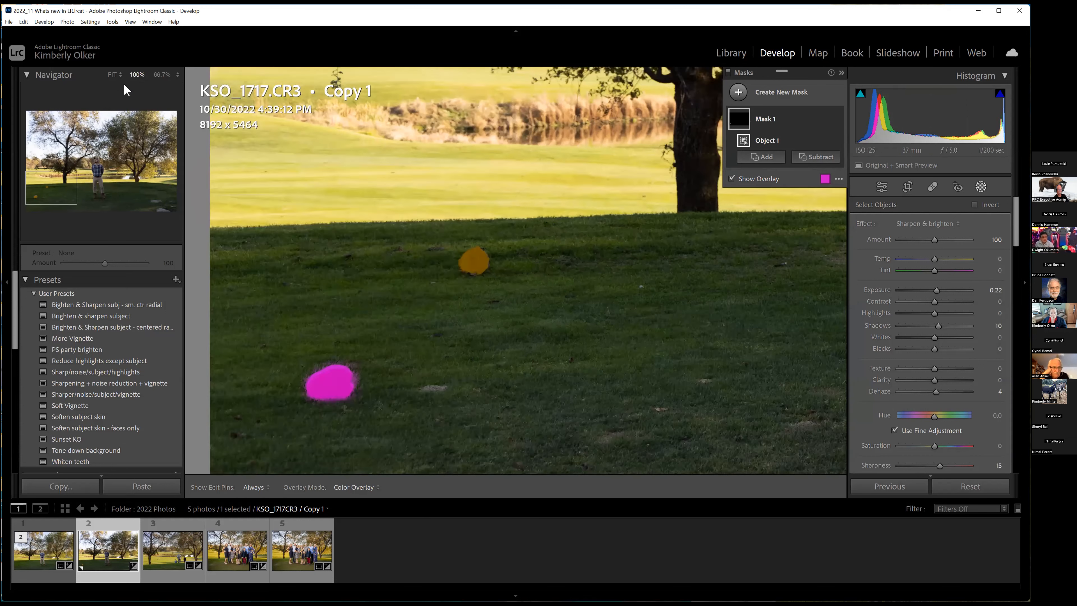
click(163, 77)
click(152, 164)
drag(62, 181, 38, 197)
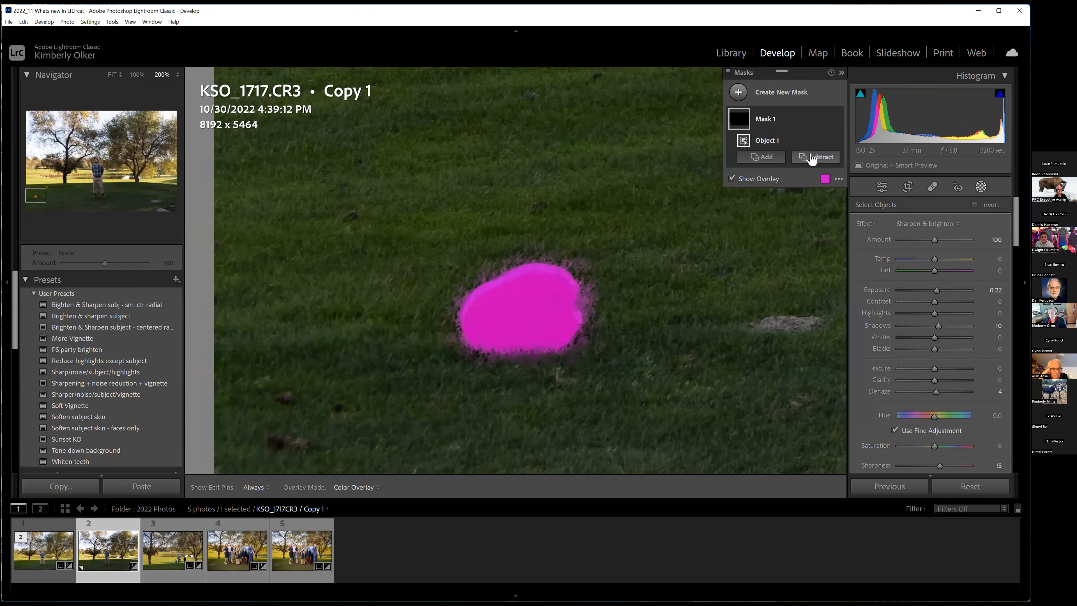
click(810, 155)
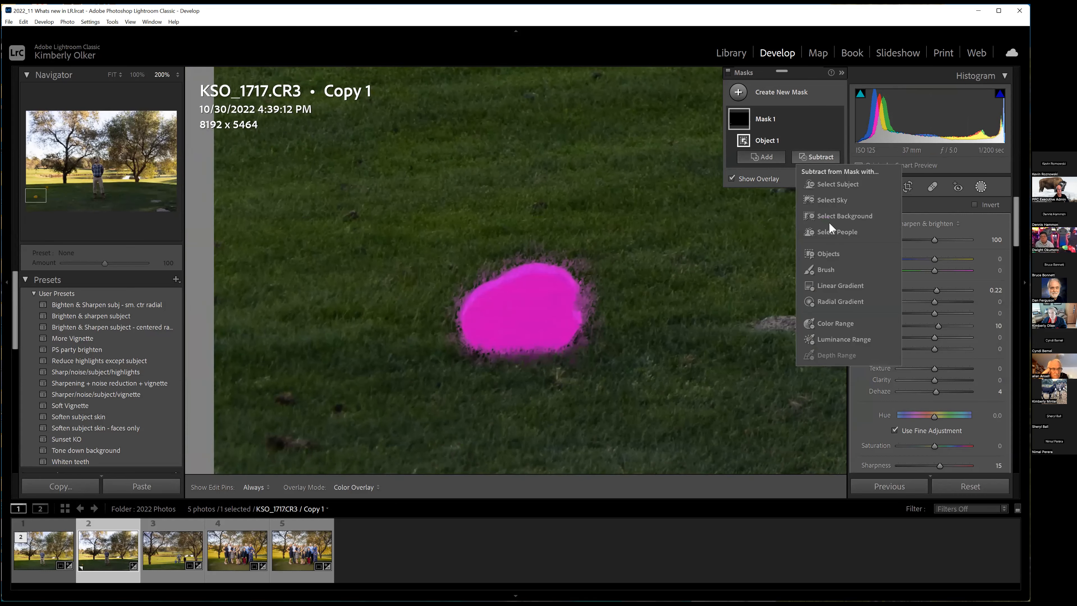
click(814, 270)
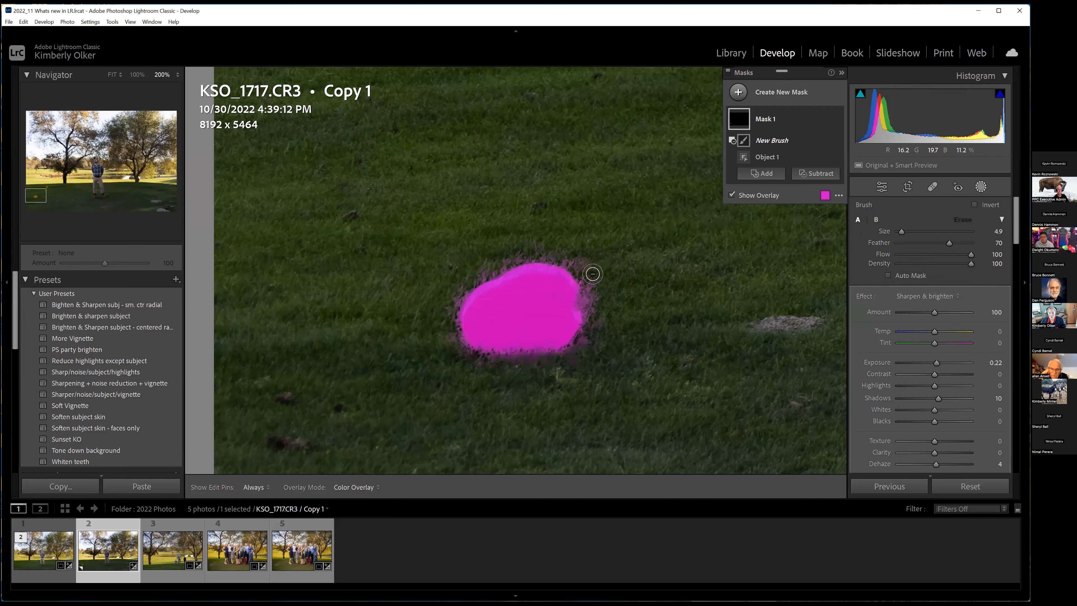
key(h)
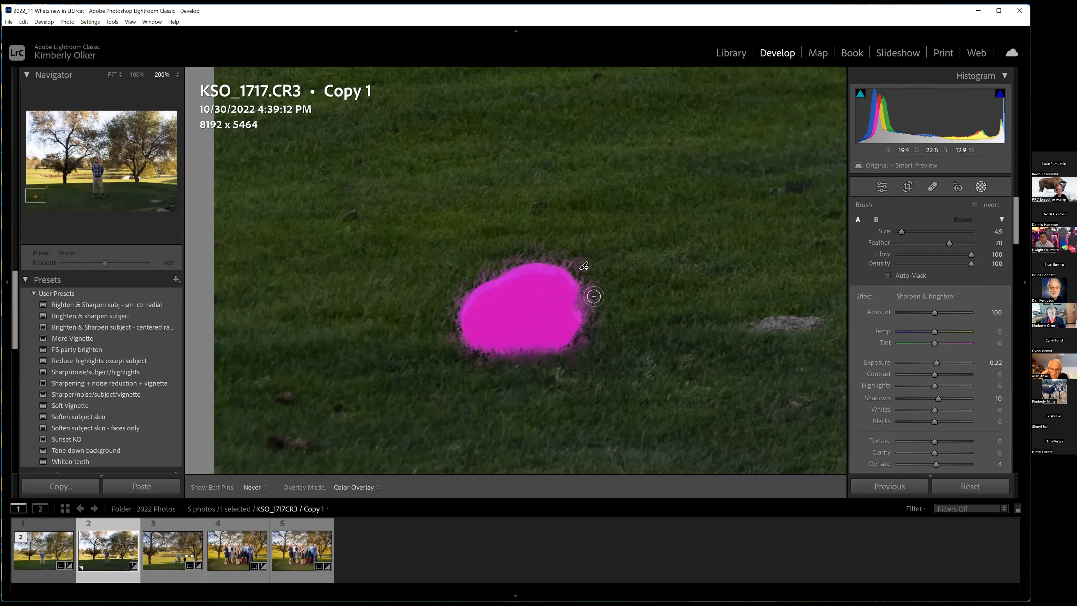
mouse_move(579, 303)
mouse_down()
mouse_move(569, 284)
mouse_move(574, 310)
mouse_up()
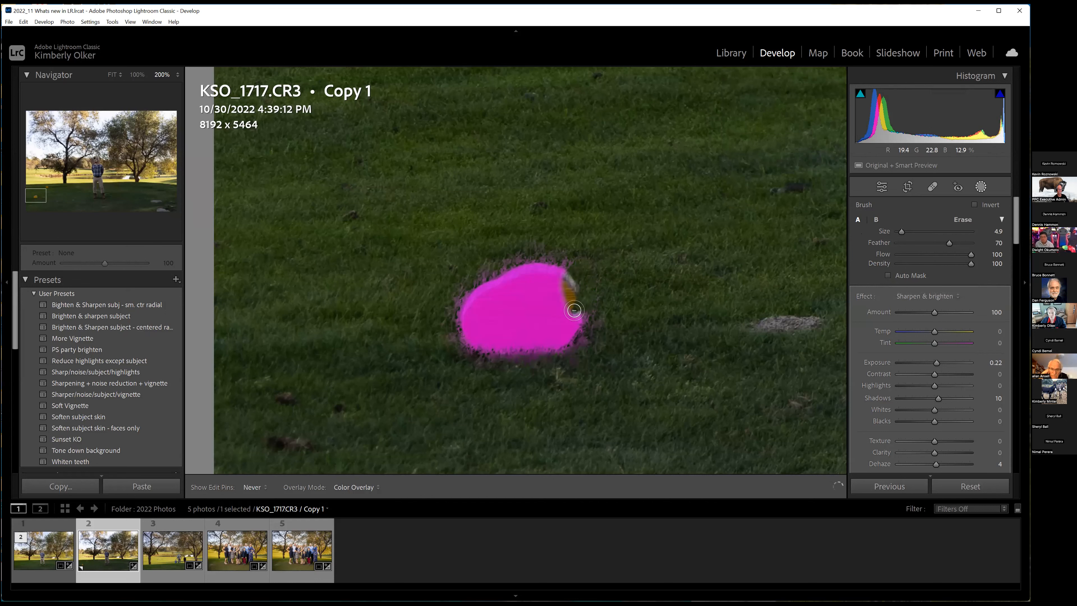
key(h)
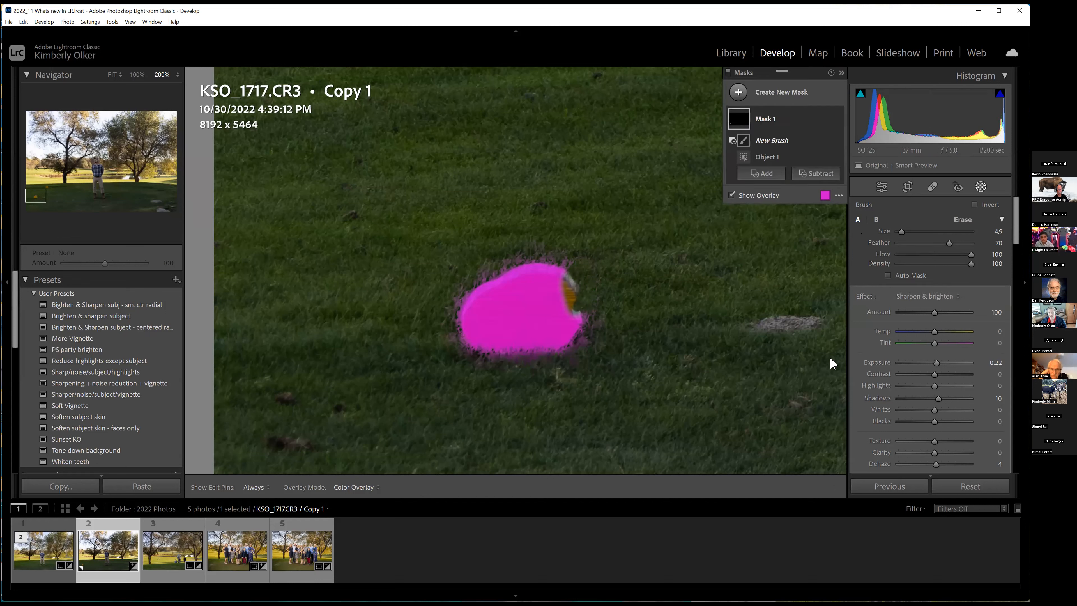
mouse_move(589, 264)
mouse_down()
mouse_move(577, 258)
mouse_move(587, 274)
mouse_up()
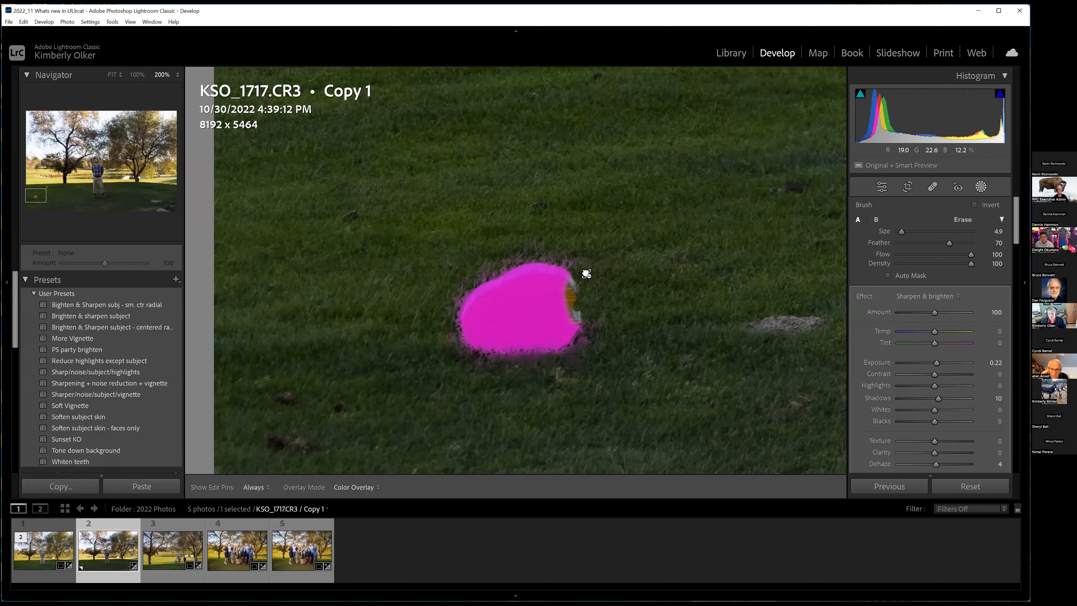
Step: Turn on Auto Mask for the subtracting brush and trim the mask's spill onto the grass around the object's edge
key(h)
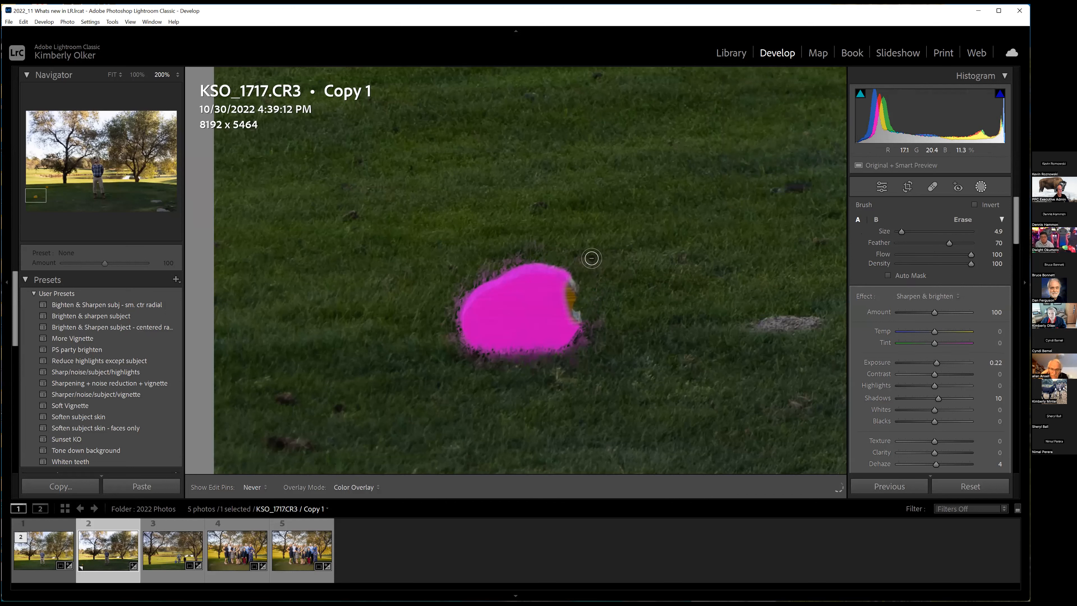
key(h)
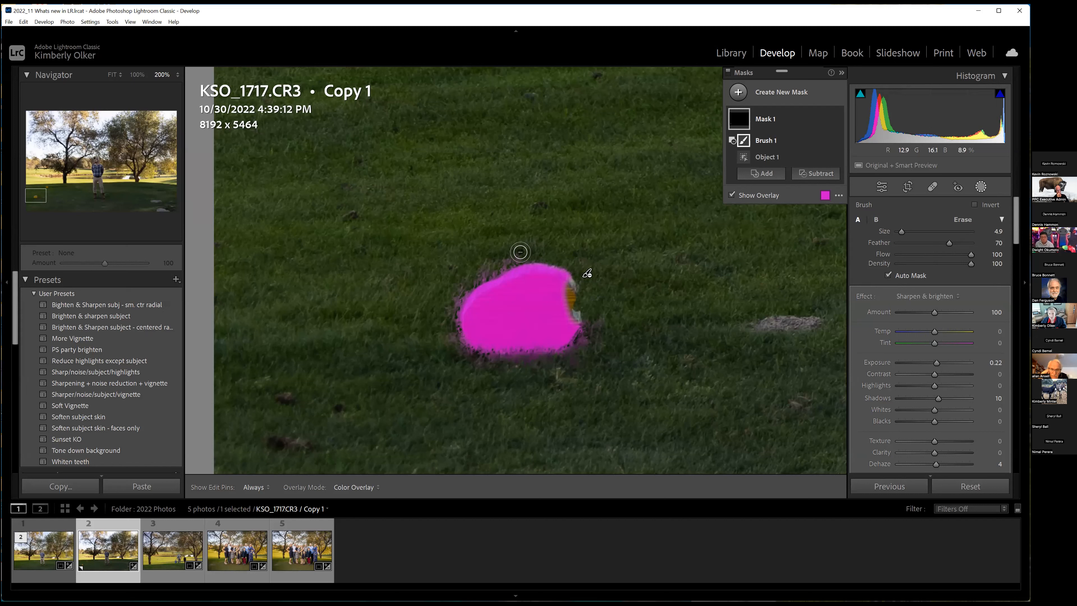
key(h)
mouse_move(466, 287)
mouse_down()
mouse_move(454, 325)
mouse_move(455, 315)
mouse_move(473, 352)
mouse_move(556, 353)
mouse_move(584, 313)
mouse_move(577, 352)
mouse_move(585, 342)
mouse_move(548, 366)
mouse_move(458, 266)
mouse_move(484, 255)
mouse_move(474, 262)
mouse_up()
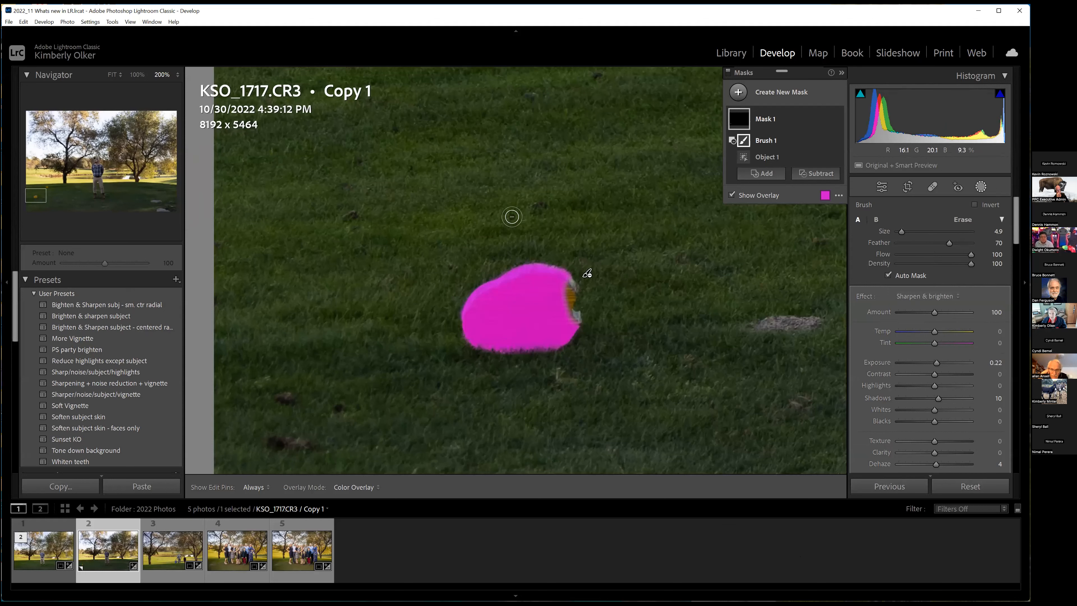
Step: Restore the notch cut into the object mask's right side using the brush's Erase mode with Auto Mask on
click(888, 276)
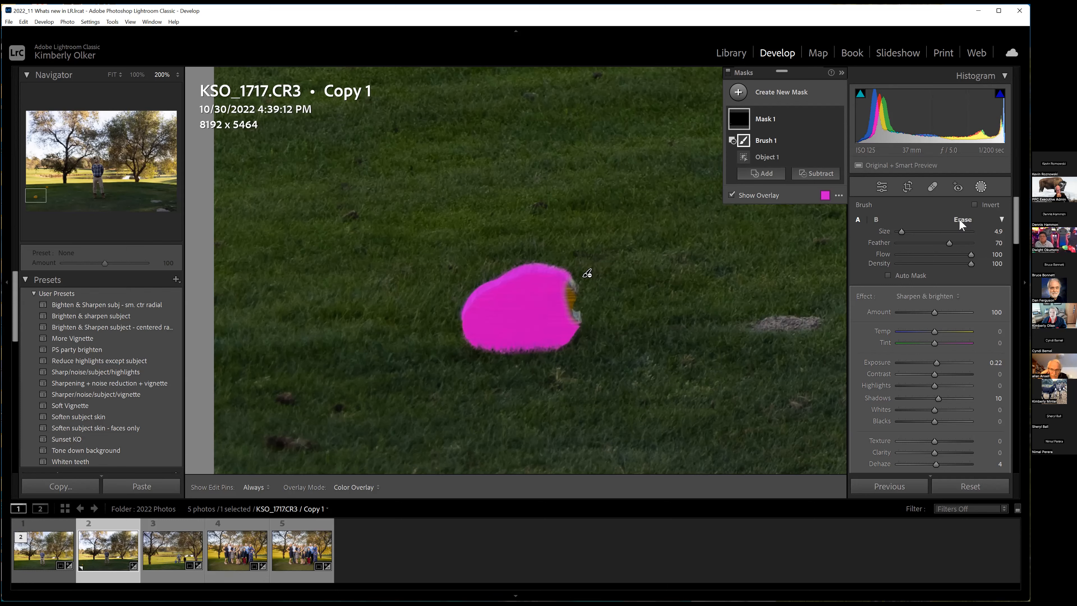
click(888, 276)
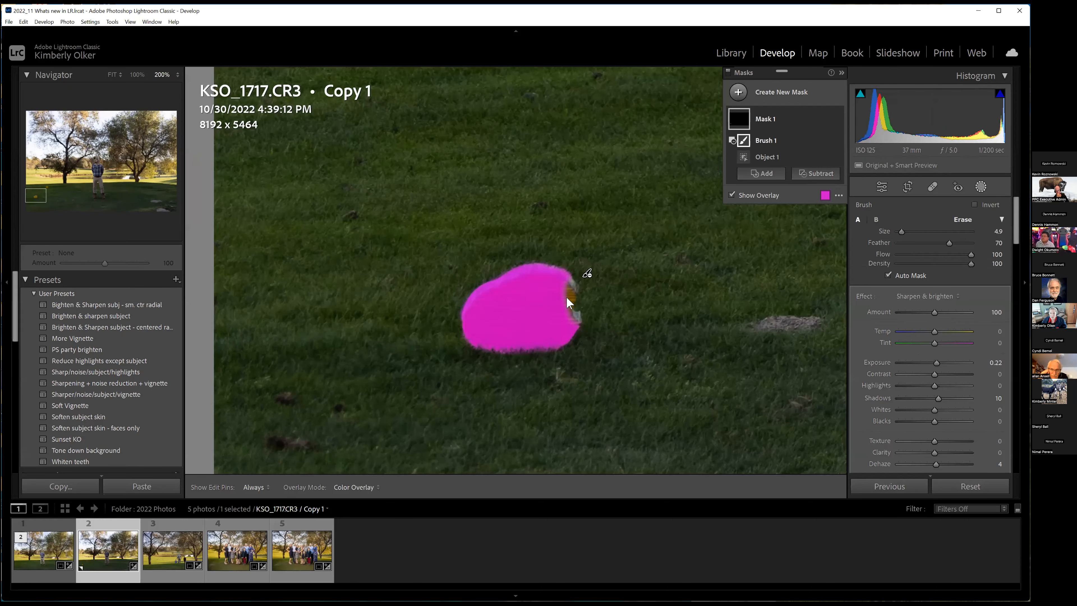
key(alt)
key(h)
mouse_move(568, 301)
mouse_down()
mouse_move(570, 313)
mouse_move(563, 281)
mouse_move(572, 282)
mouse_move(579, 303)
mouse_move(558, 291)
mouse_move(567, 284)
mouse_up()
key(h)
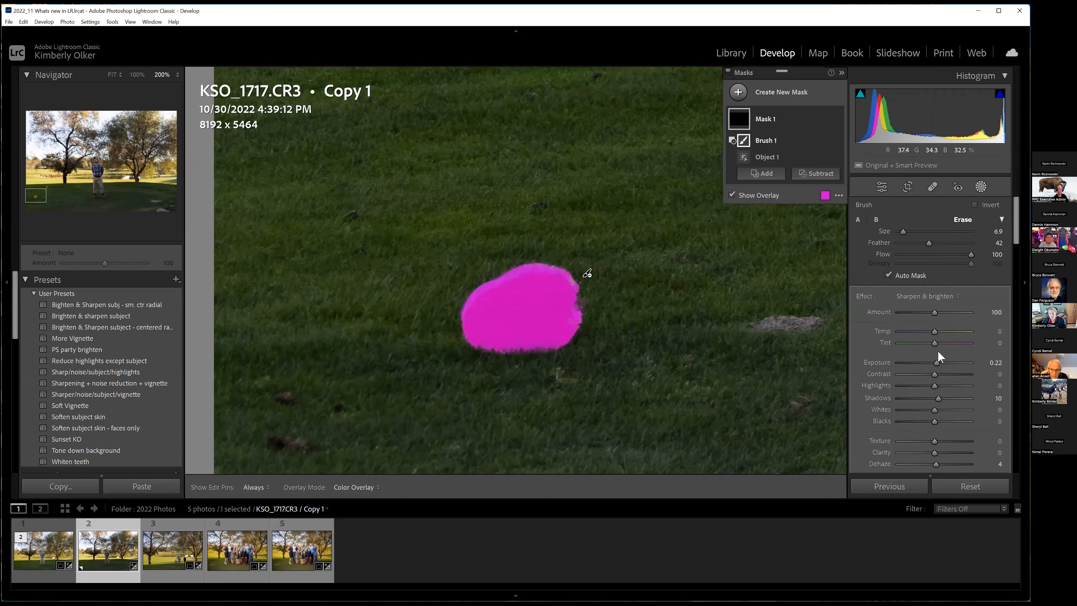
Step: Return to brush A at size 4.9 with Auto Mask on and subtract the remaining spill beside the object's right edge
click(888, 275)
click(858, 219)
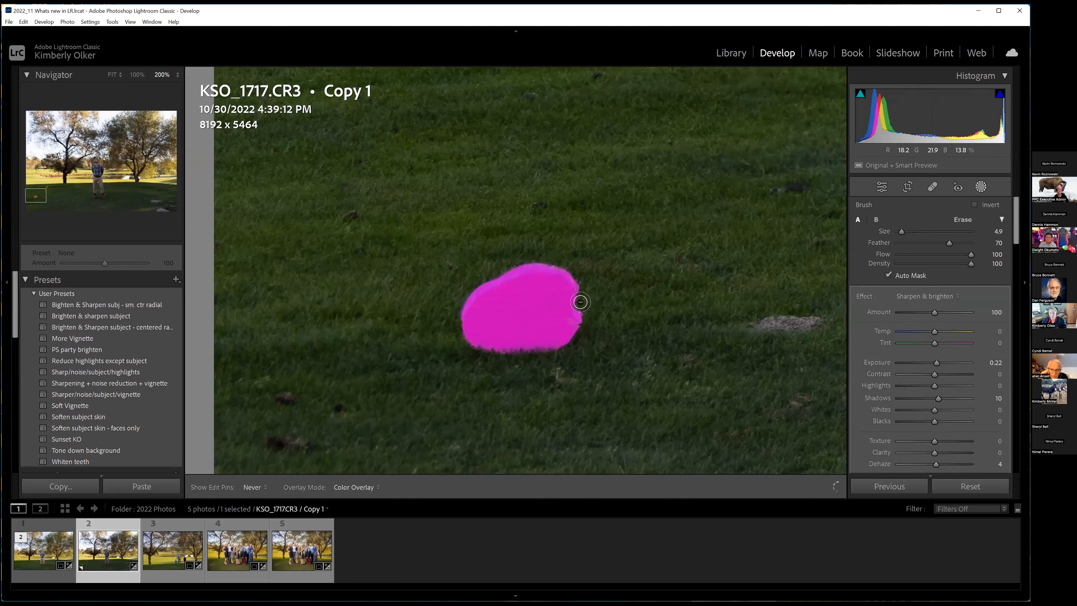
drag(580, 302, 598, 304)
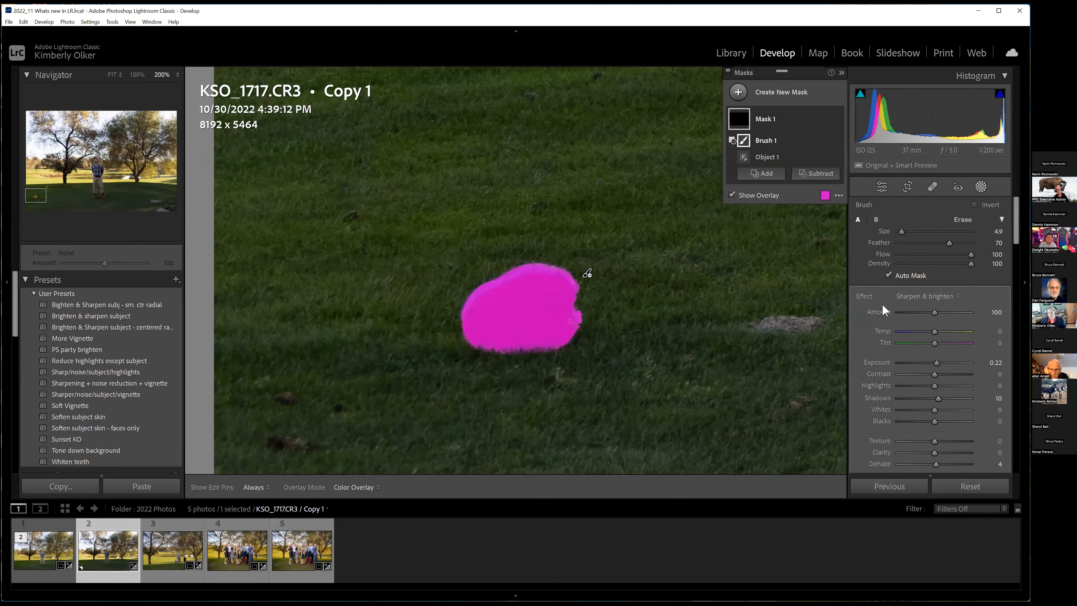
Step: Delete all masks from Copy 1 and leave the masking tool
click(982, 185)
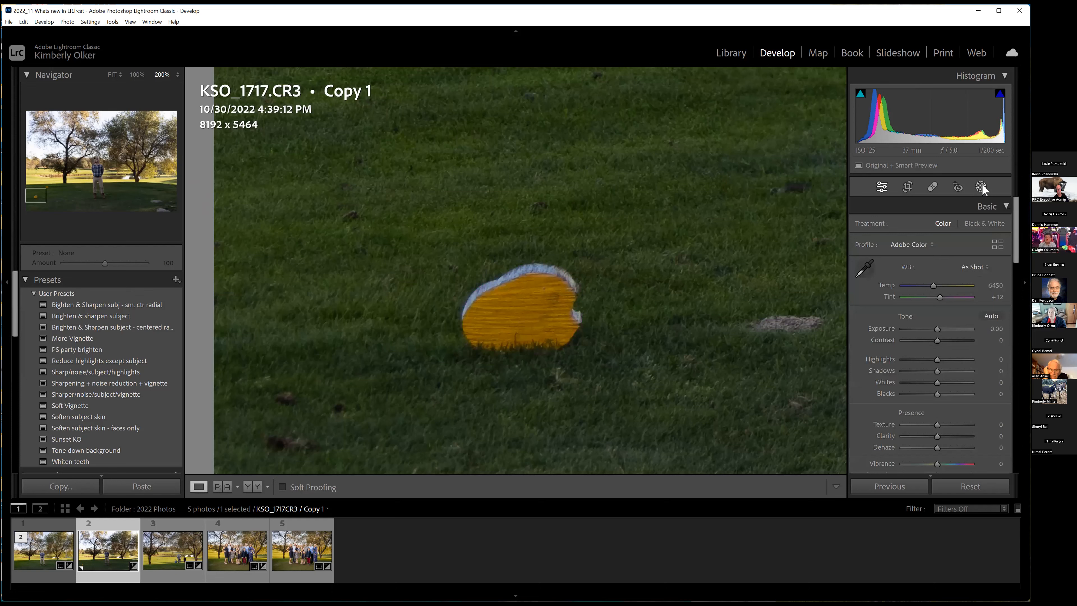
click(982, 186)
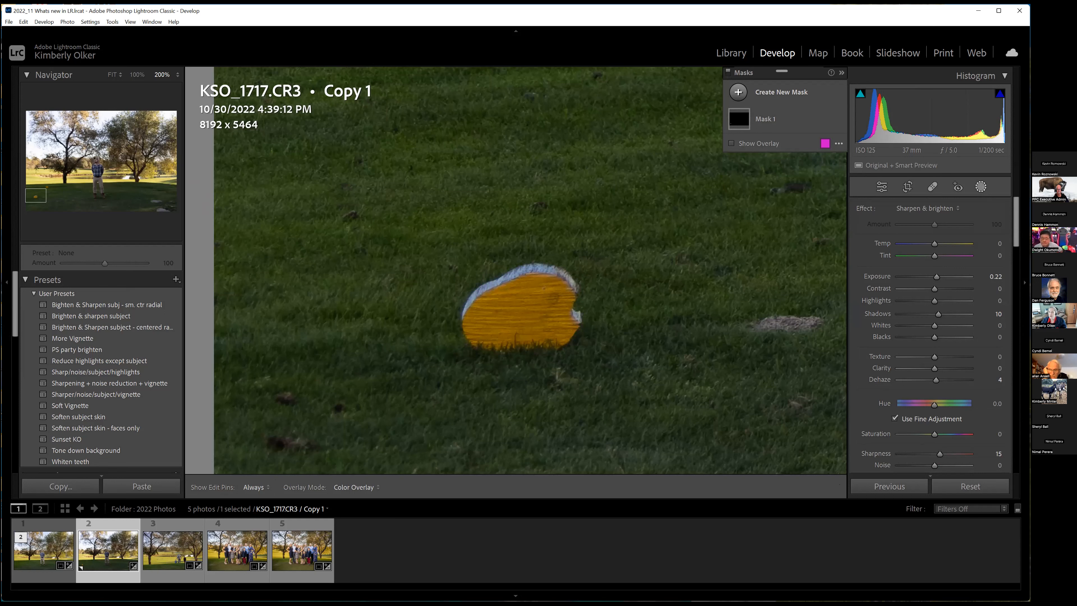
click(981, 187)
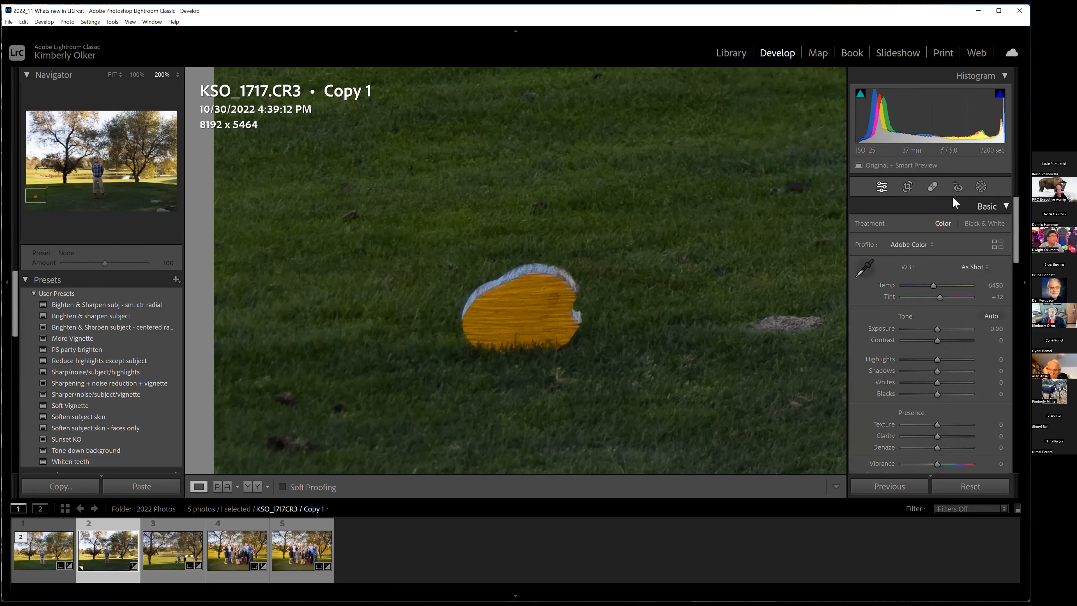
click(980, 187)
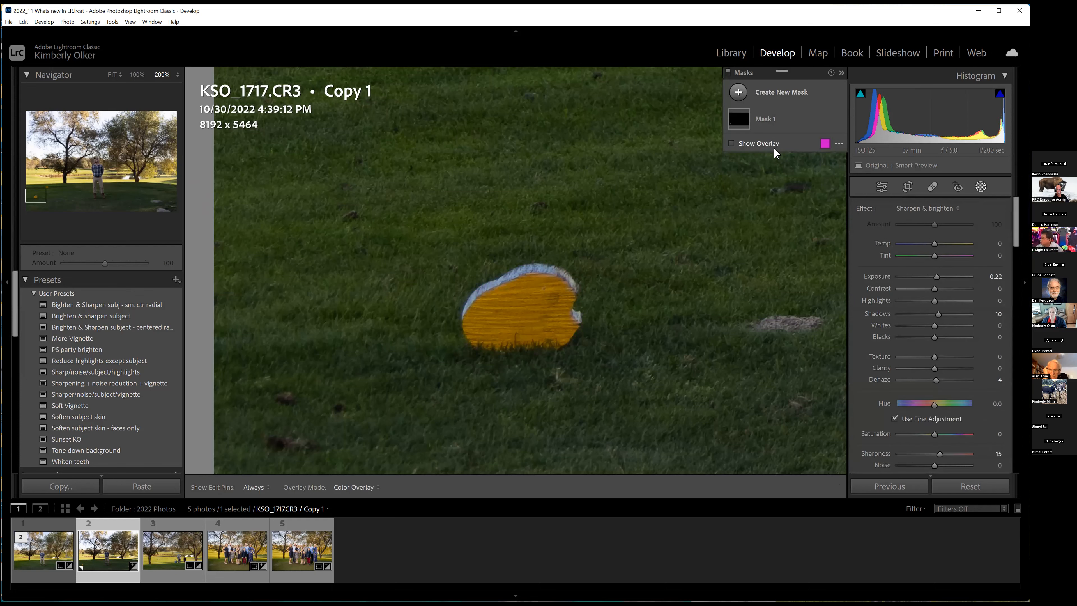
click(822, 123)
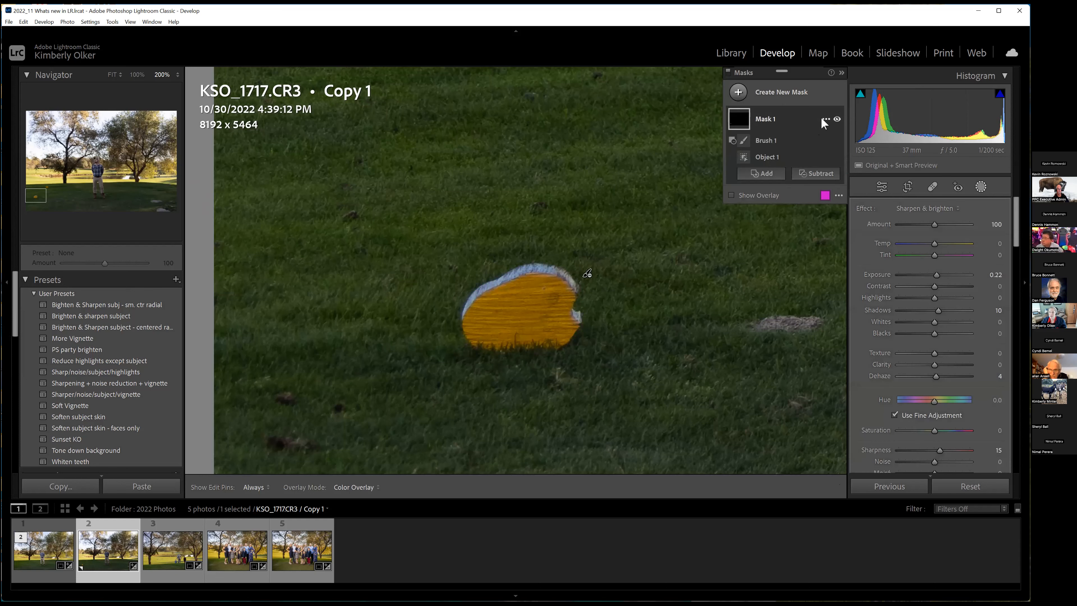
click(825, 120)
click(861, 209)
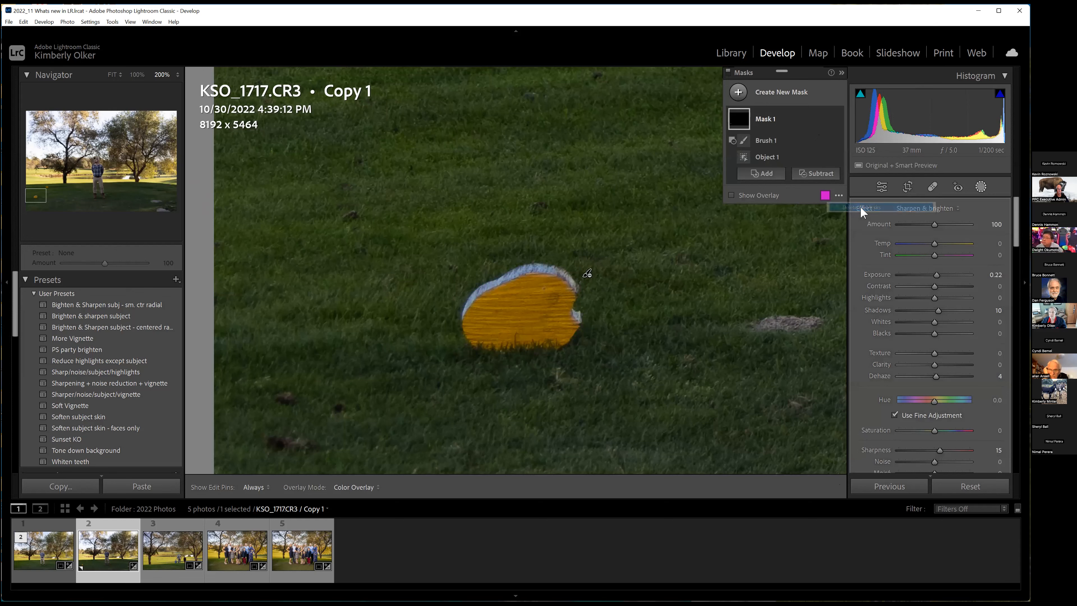
click(980, 187)
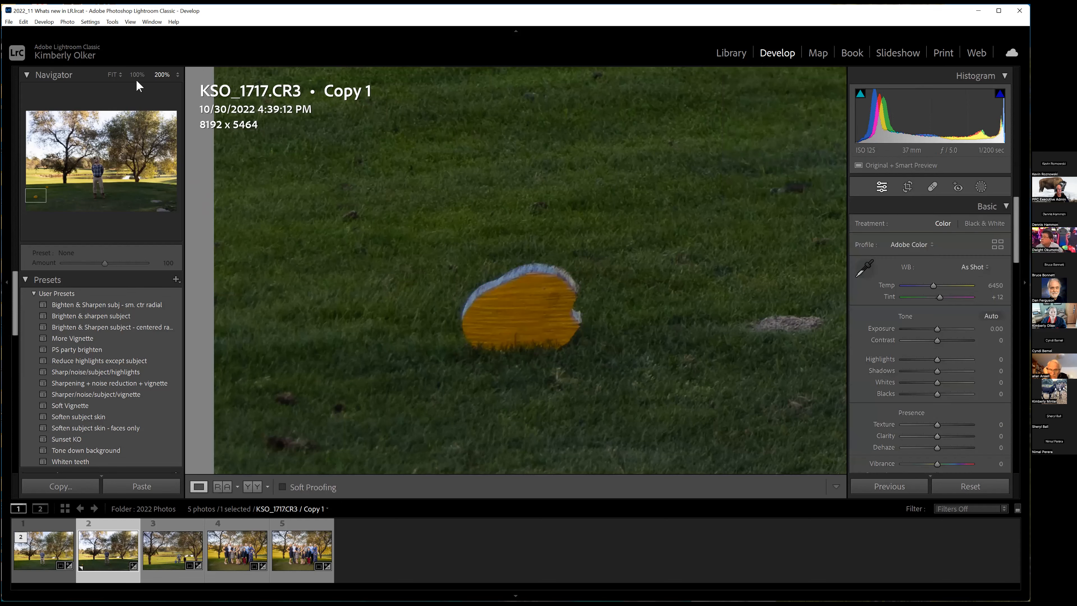
Step: Remove the nearer orange object from the grass with Content-Aware Remove at Size 71 and Opacity 100
click(929, 186)
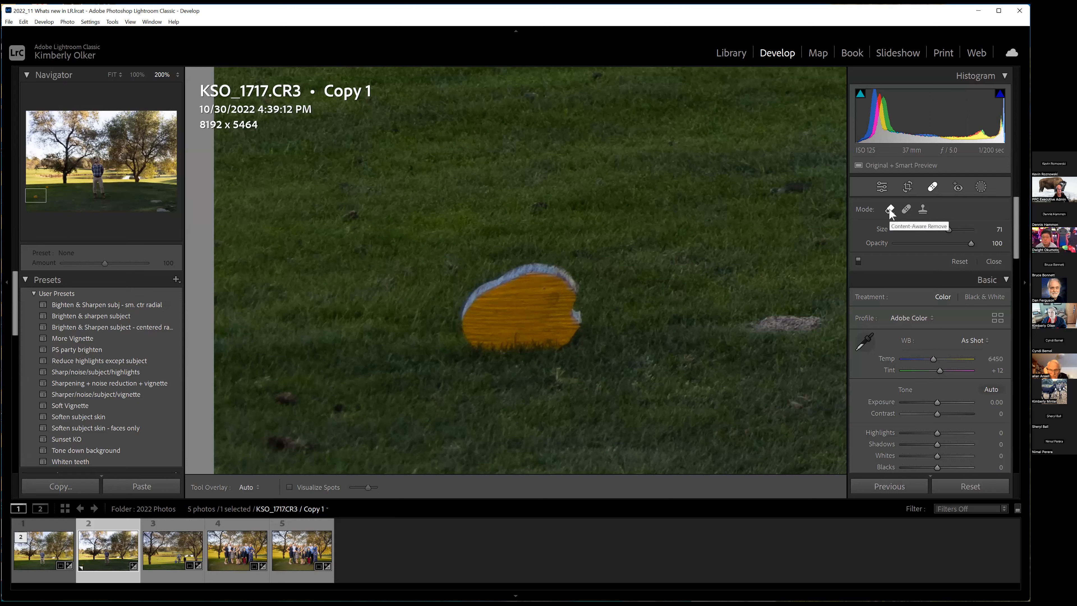
mouse_move(553, 289)
mouse_down()
mouse_move(490, 311)
mouse_move(557, 312)
mouse_up()
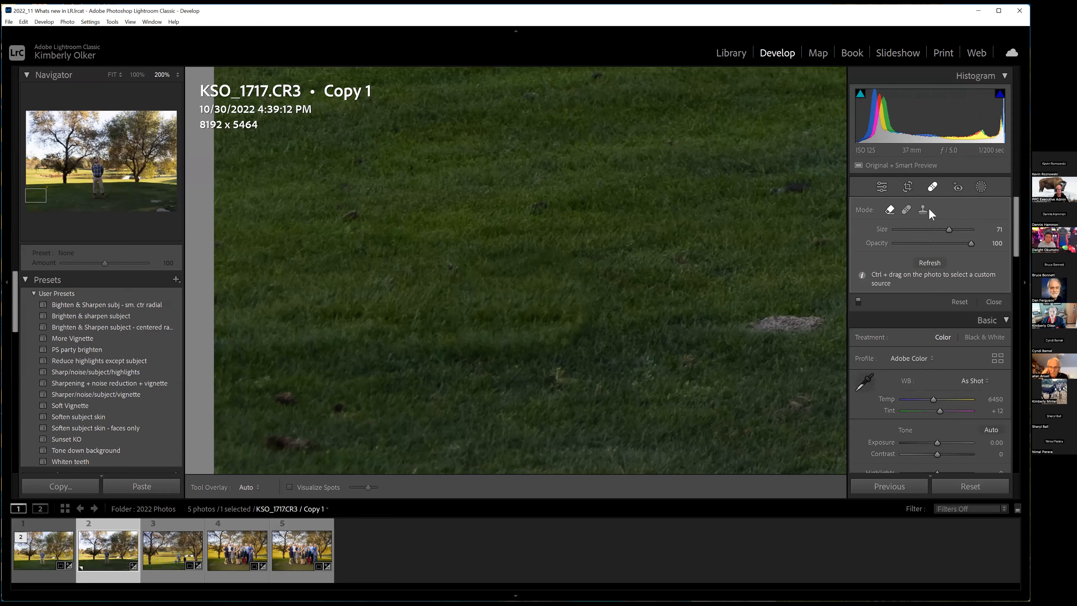
Step: Convert the removal spot over the nearer orange object to Heal mode and set its Feather to 16
drag(547, 276, 507, 306)
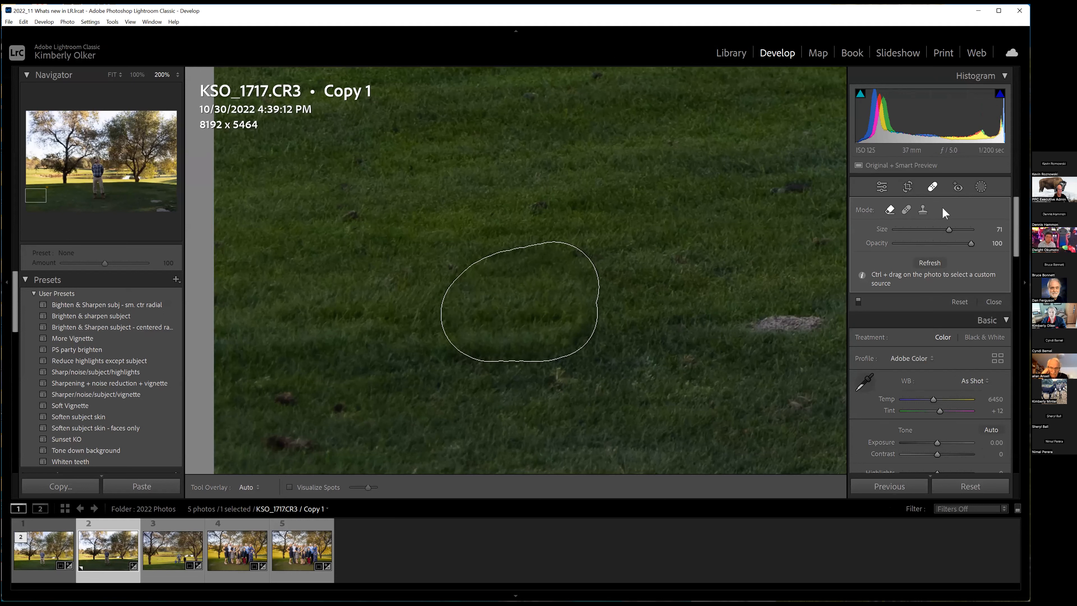
click(905, 209)
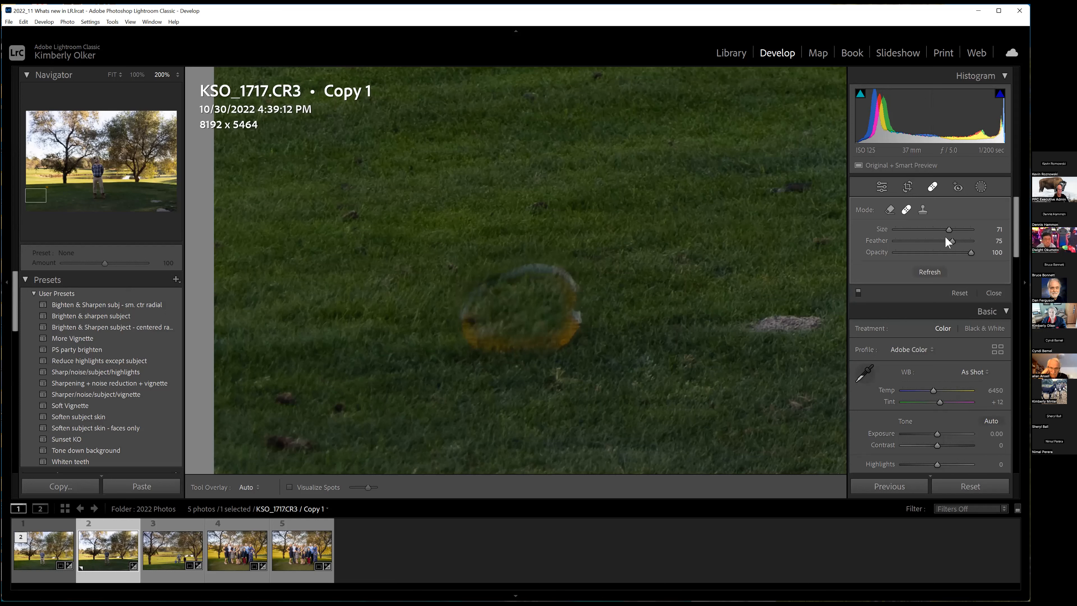
drag(954, 239, 900, 240)
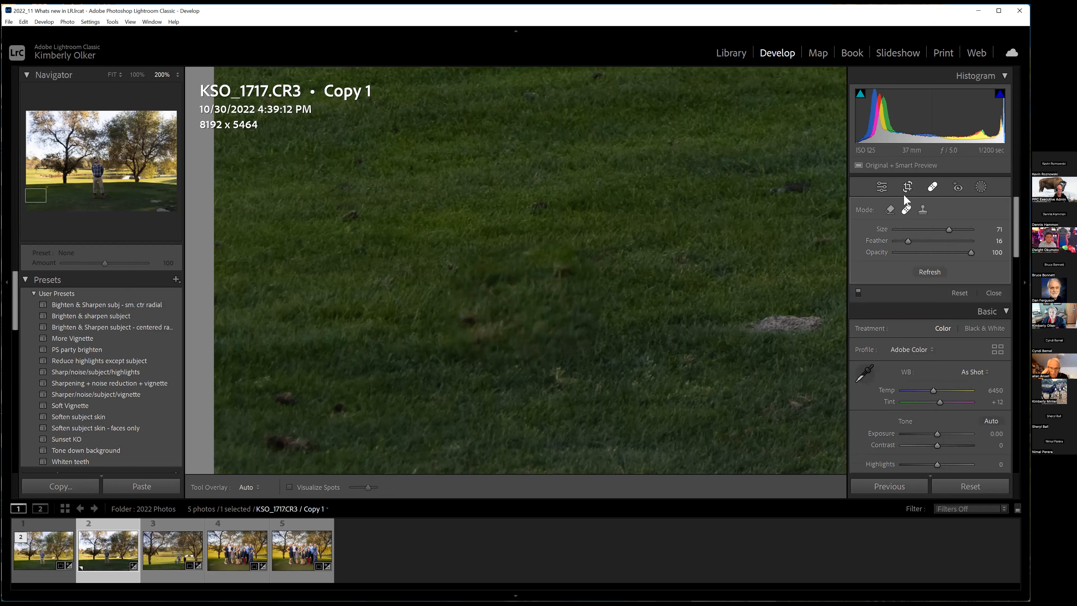
Step: Try covering the nearer orange object using Clone mode at Size 71, Feather 16 and Opacity 100, and delete the clone spot
click(923, 209)
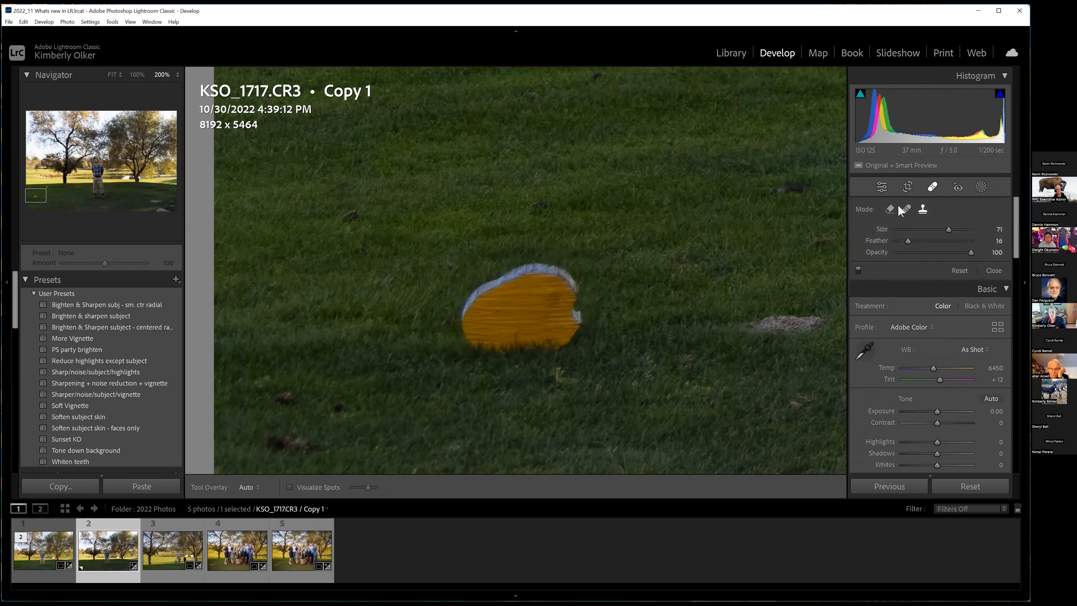
mouse_move(548, 297)
mouse_down()
mouse_move(524, 297)
mouse_move(502, 316)
mouse_up()
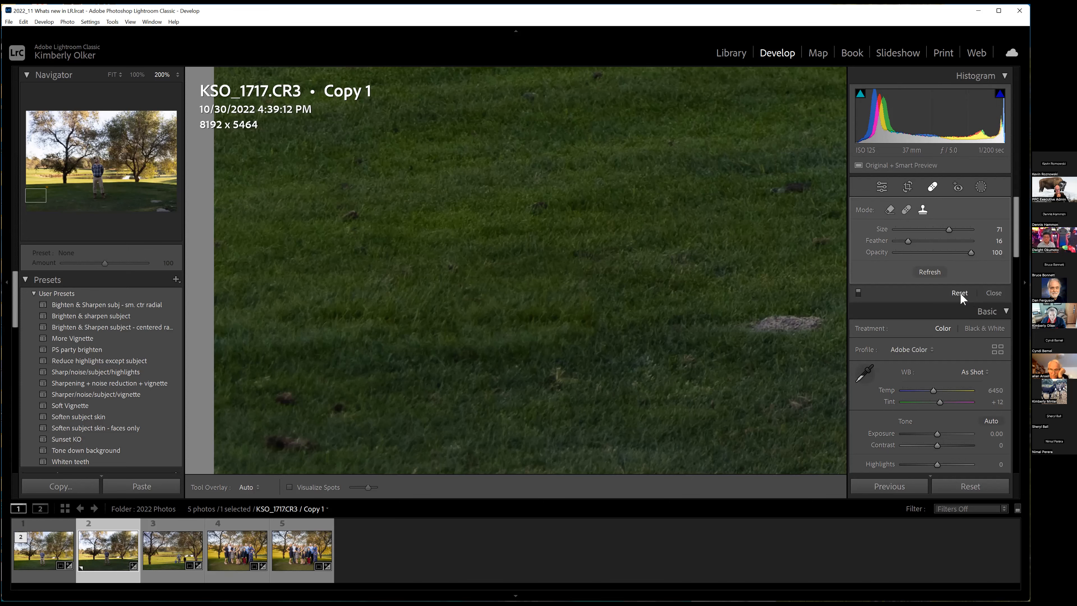
click(527, 313)
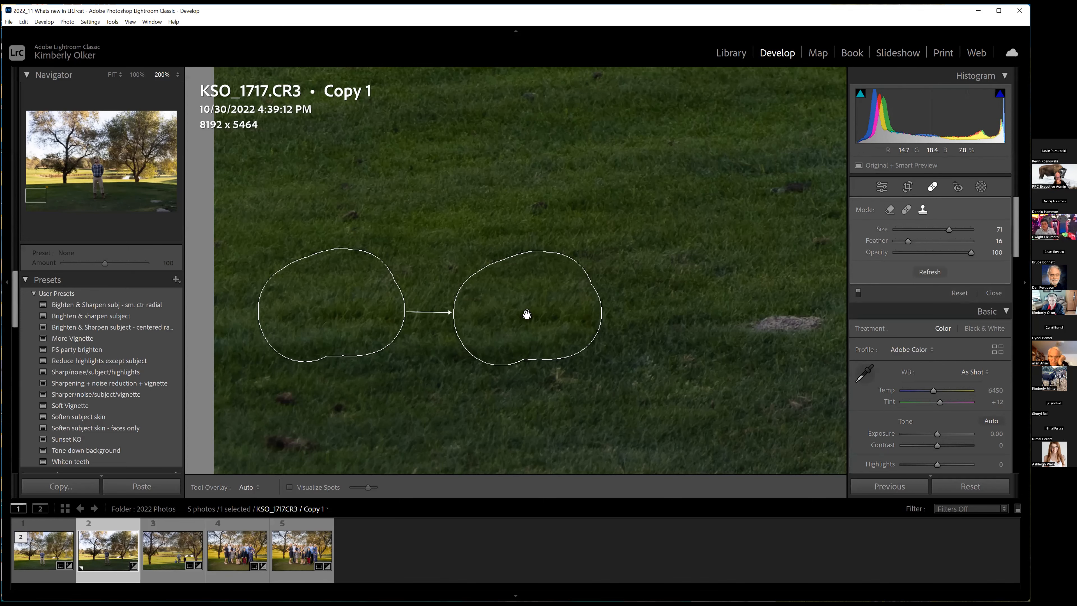
key(Delete)
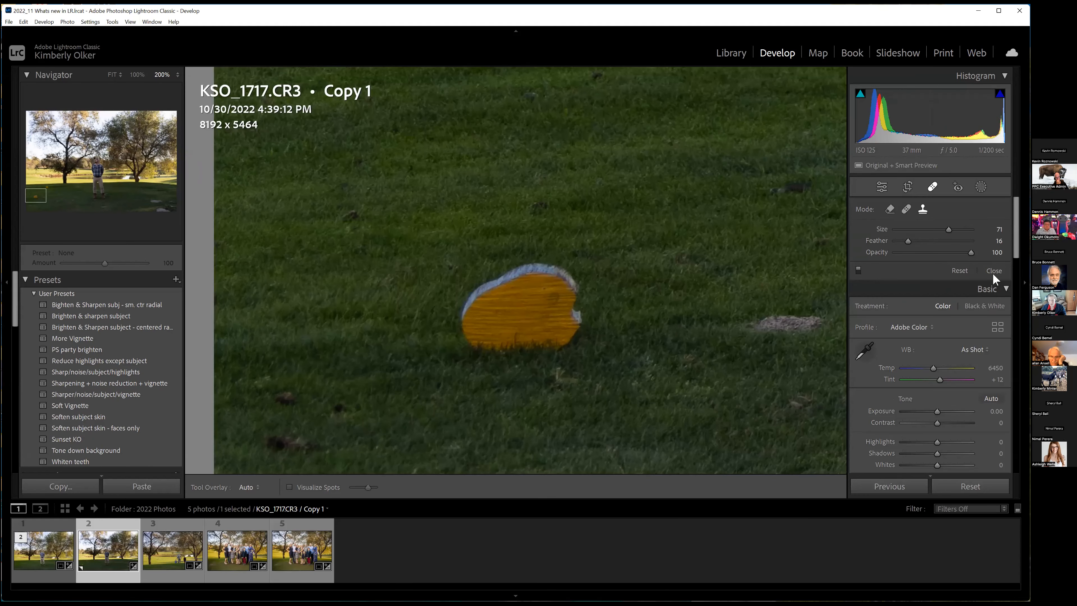
Step: Close the healing tool and bring up the masking options with the whole photo fitted in view
click(940, 270)
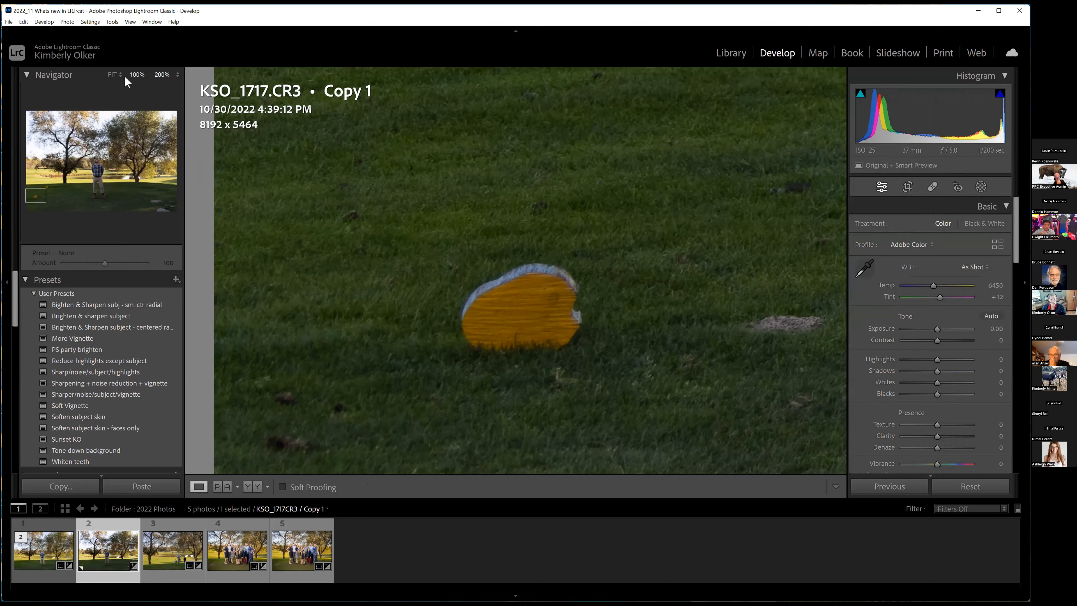
click(136, 75)
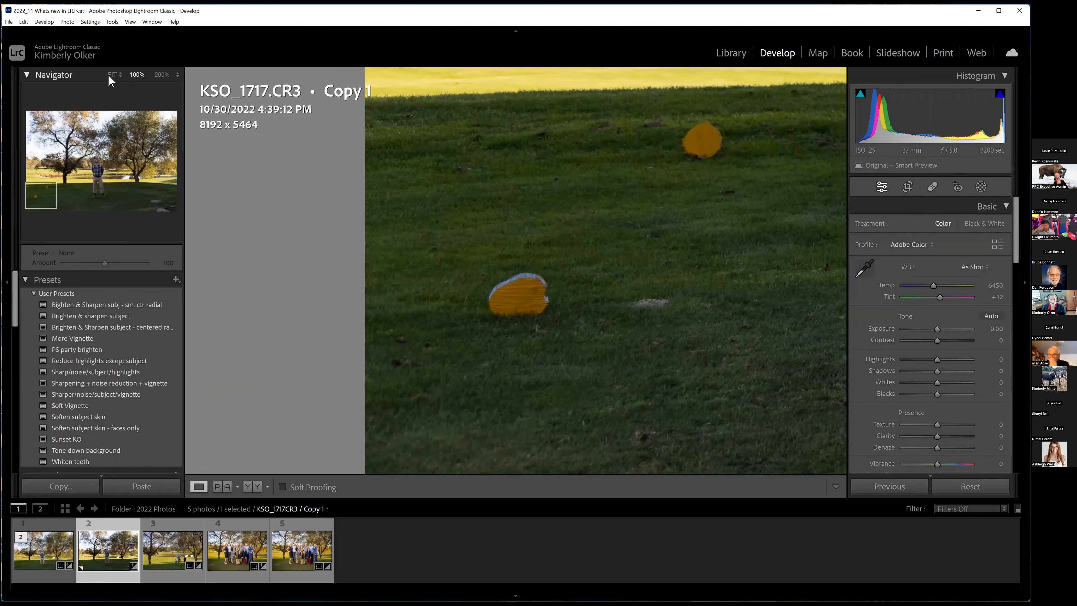
click(111, 74)
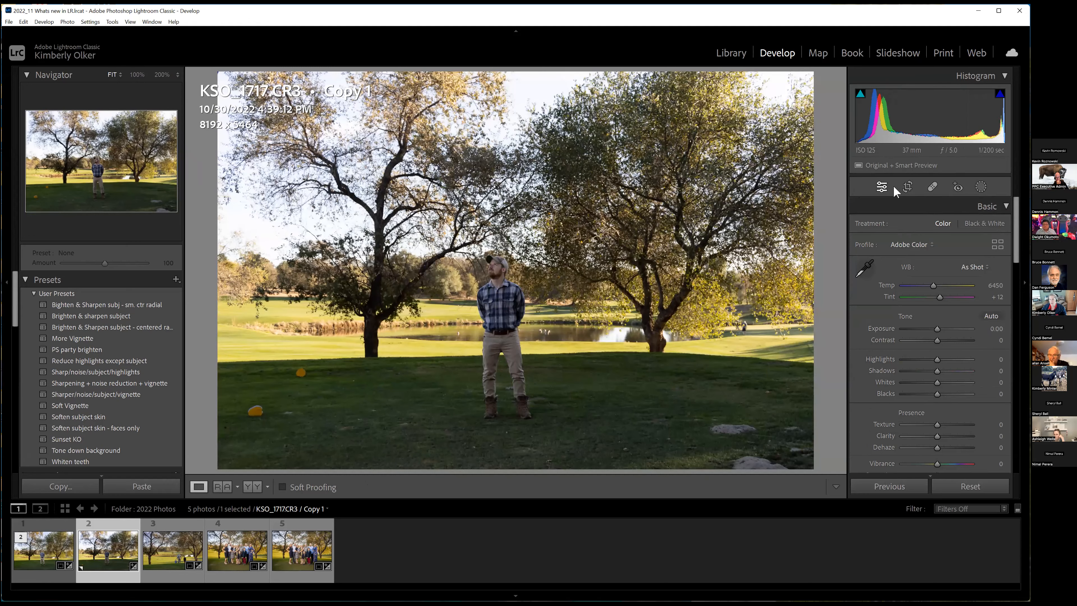
click(980, 188)
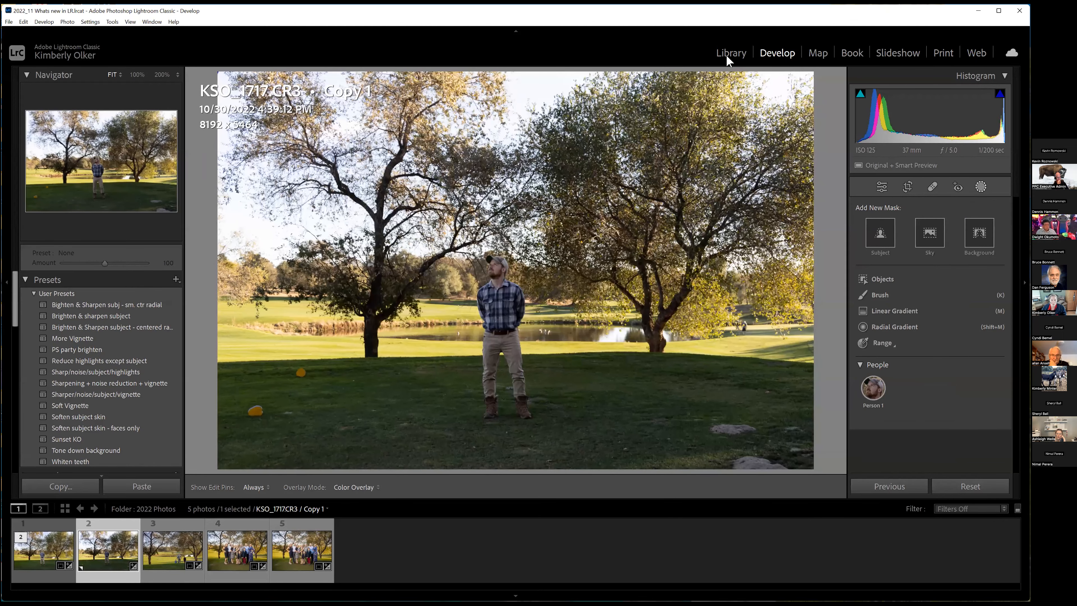
Step: Open the couple's portrait KSO_0030.CR3 from the 2022_0708 wedding folder in the Develop module
key(g)
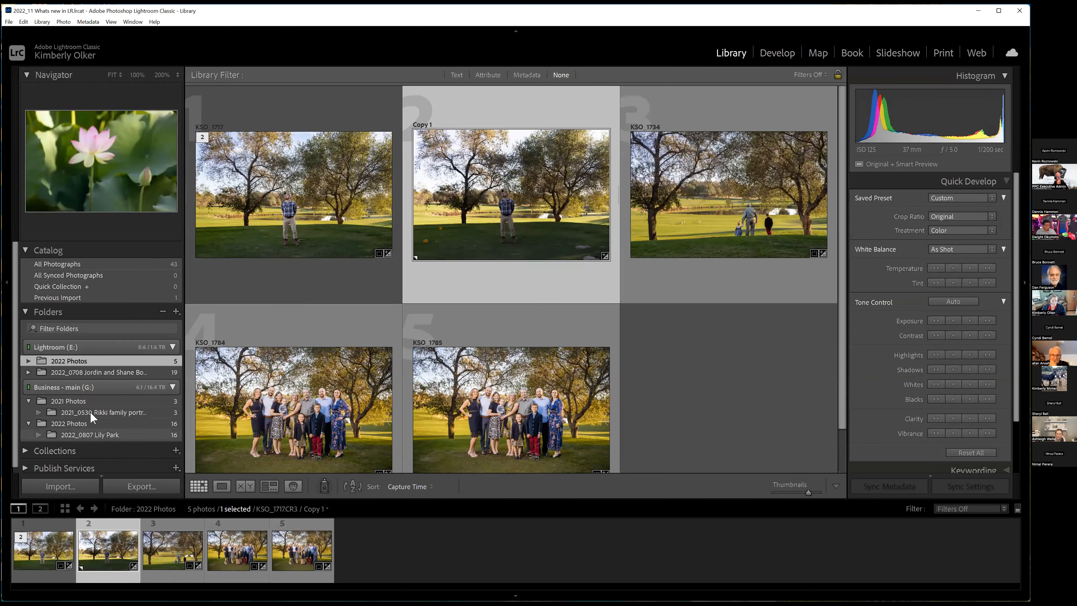
click(80, 372)
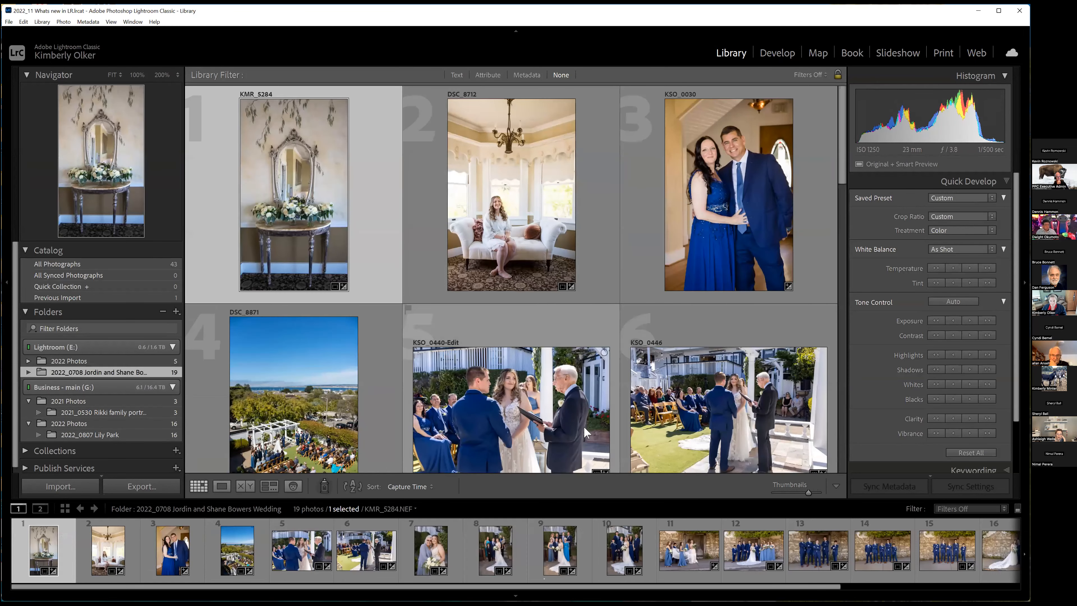
scroll(584, 426, down, 2)
scroll(759, 200, up, 2)
click(739, 185)
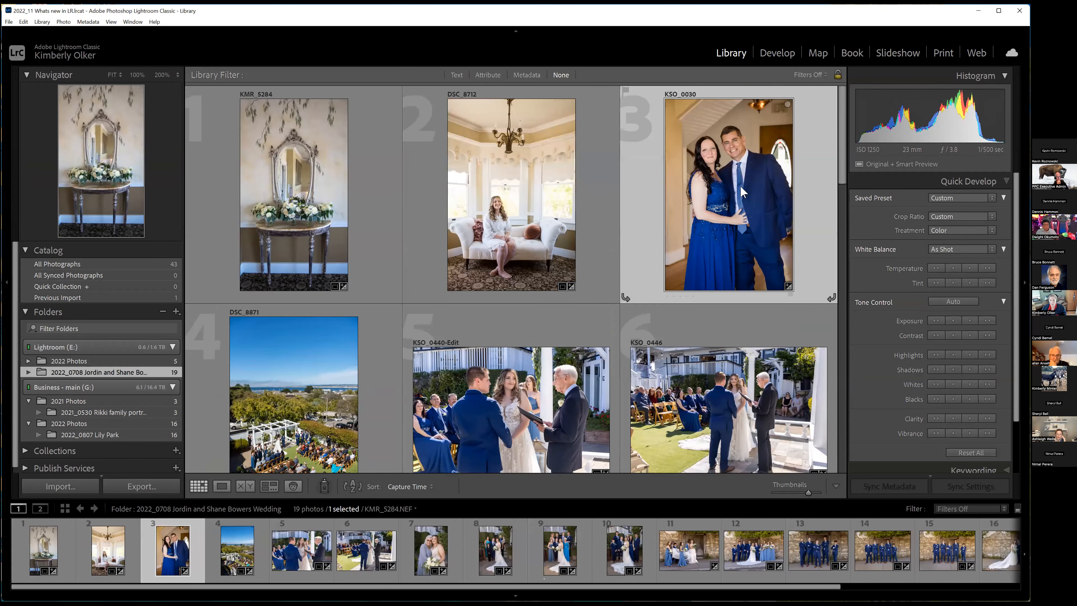
click(219, 487)
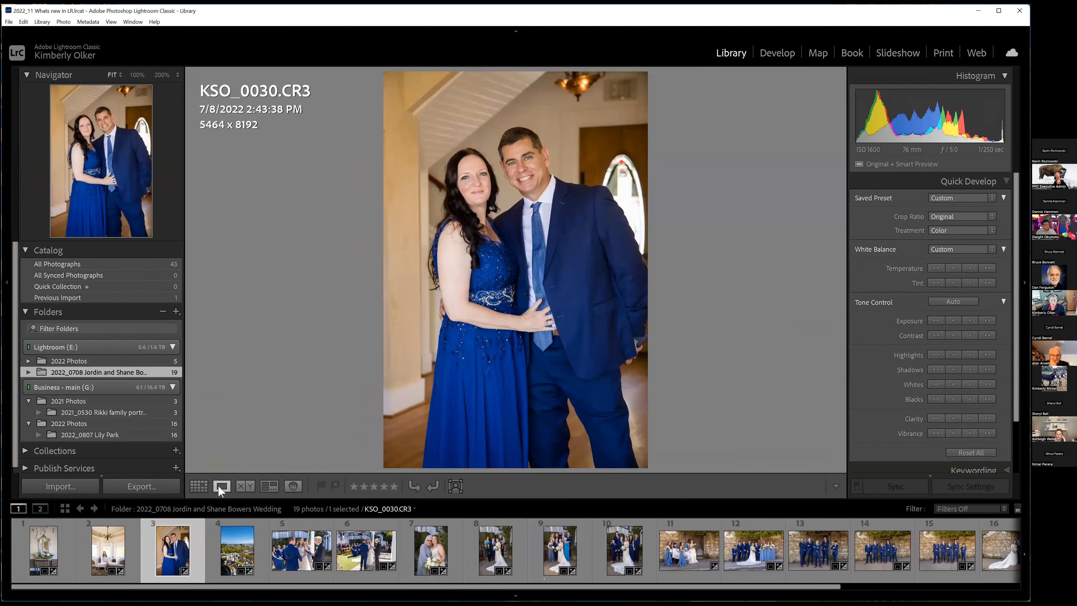
click(775, 53)
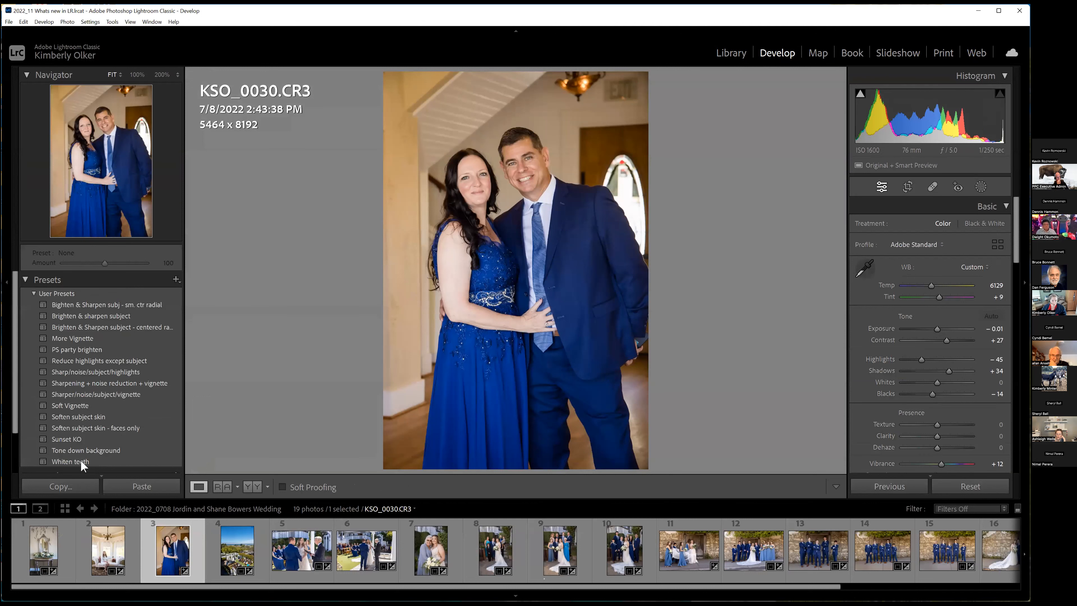
Step: Apply the Whiten teeth preset to KSO_0030.CR3 and show the photo's masks
click(81, 461)
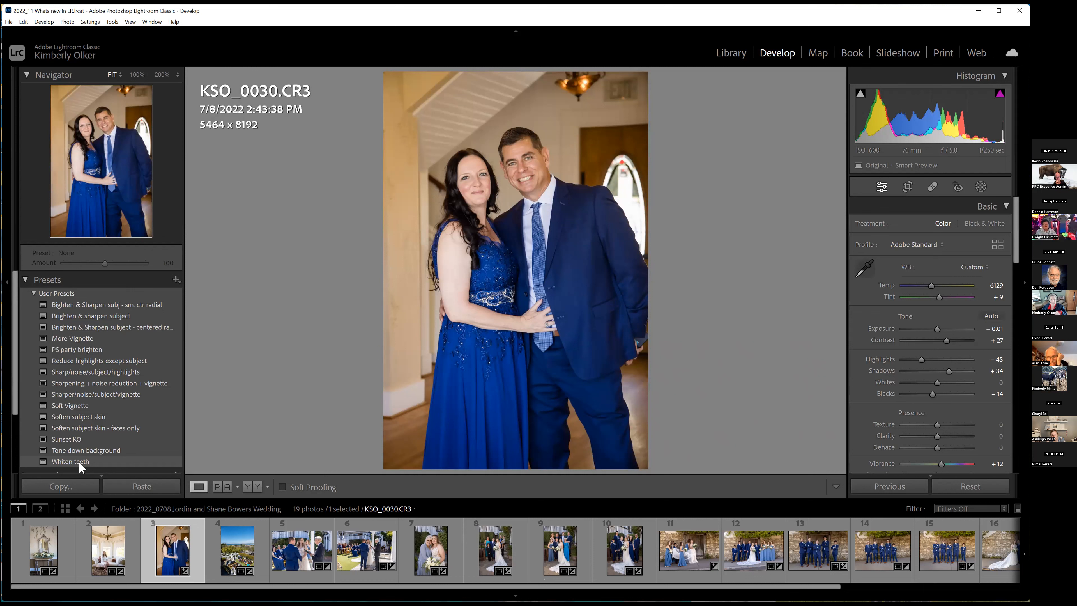
click(79, 461)
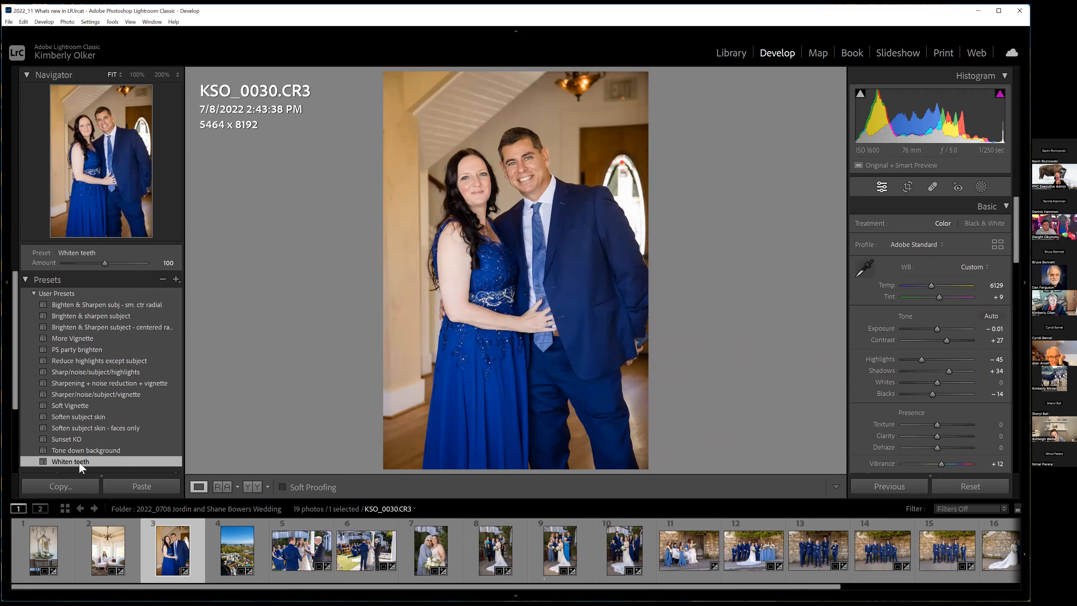
click(980, 186)
mouse_move(732, 114)
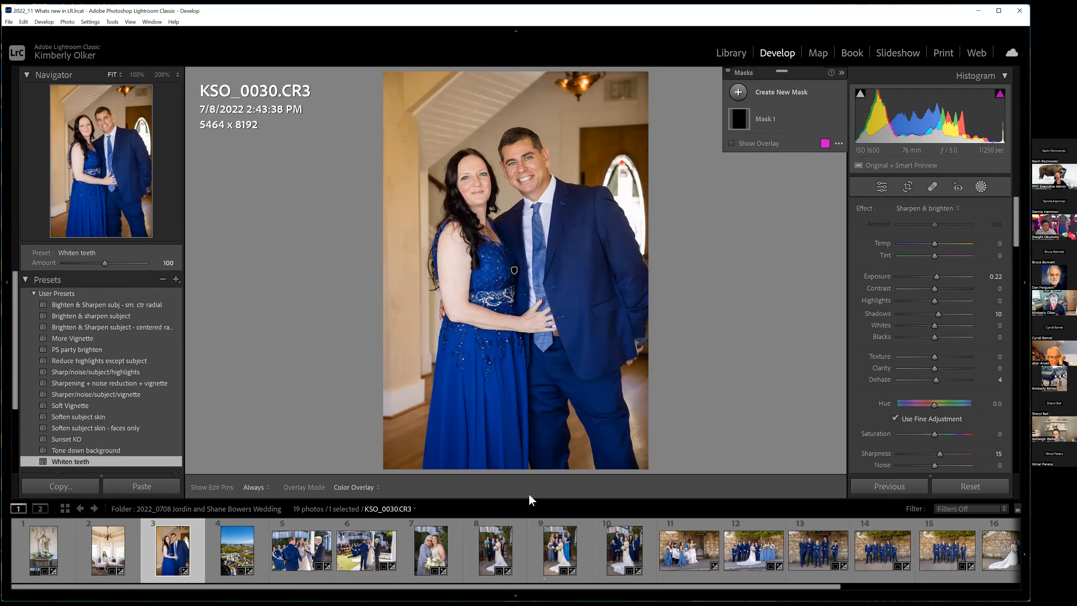
Step: Copy only the Masking settings, including Mask 1, from KSO_0030.CR3
key(ctrl+shift+c)
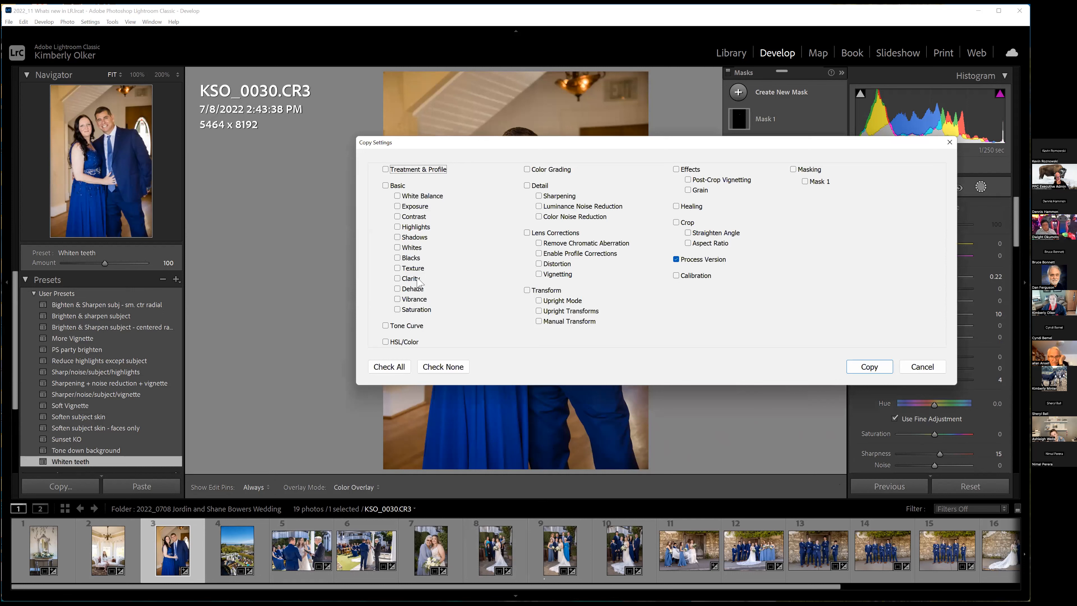
click(389, 367)
click(441, 368)
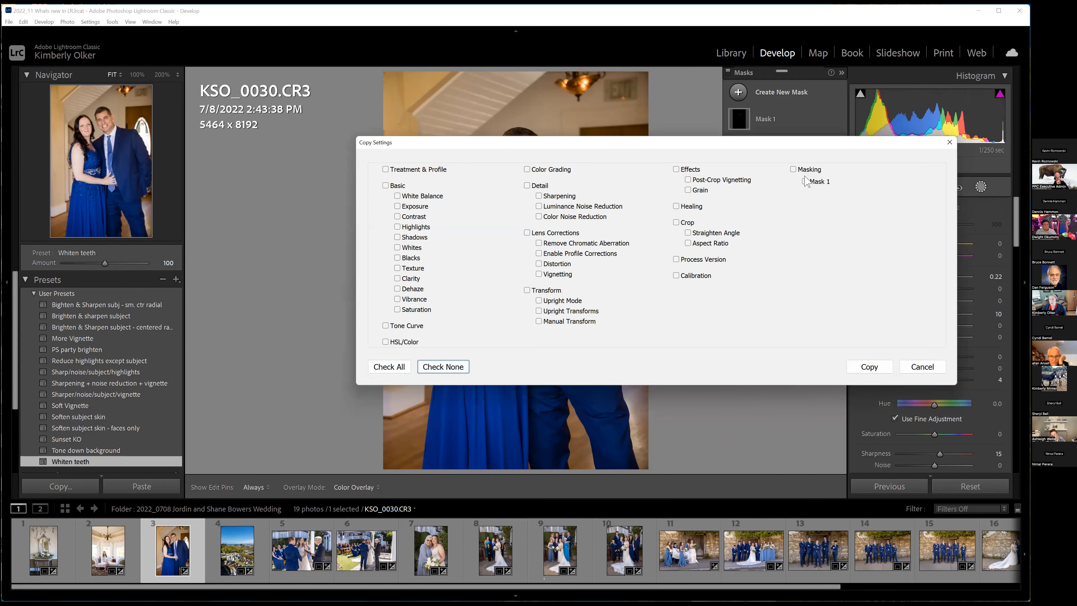
click(796, 172)
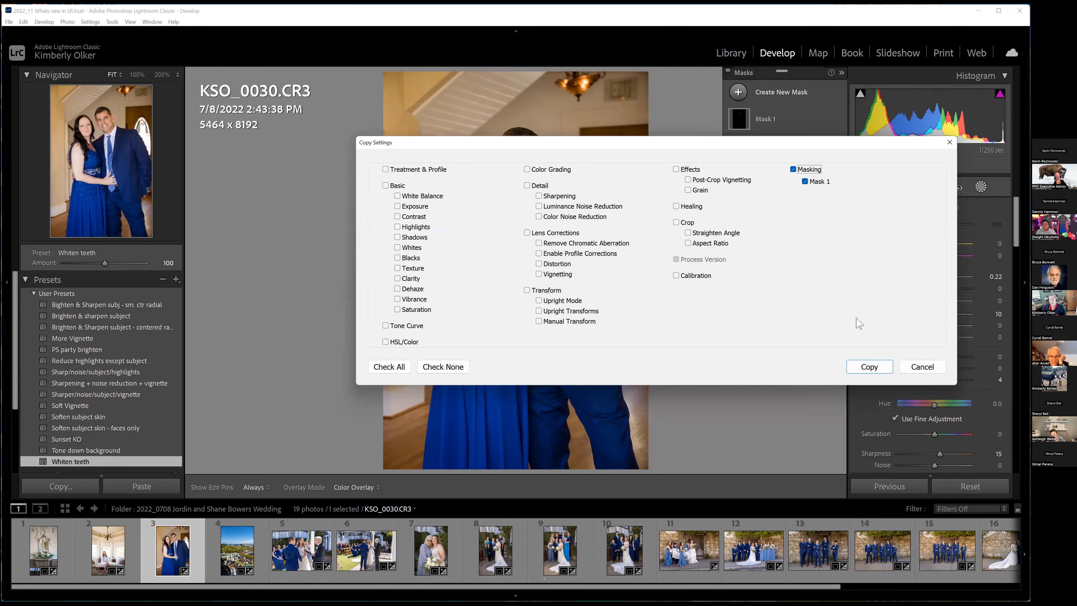
key(Return)
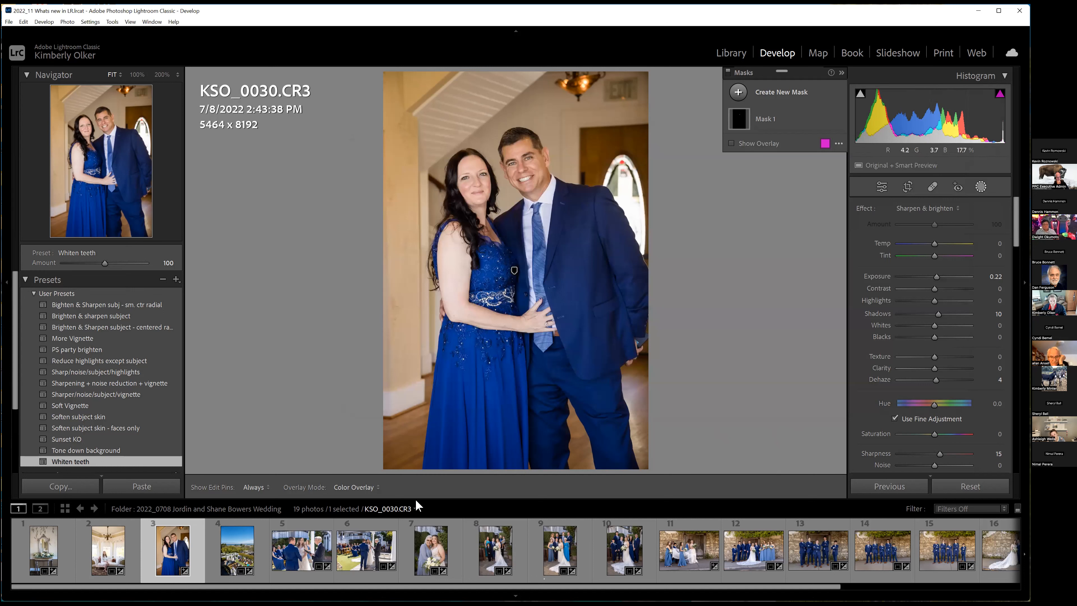
Step: Paste the copied teeth mask onto the ceremony photo KSO_0446.CR3, merging it with the existing masks
click(296, 552)
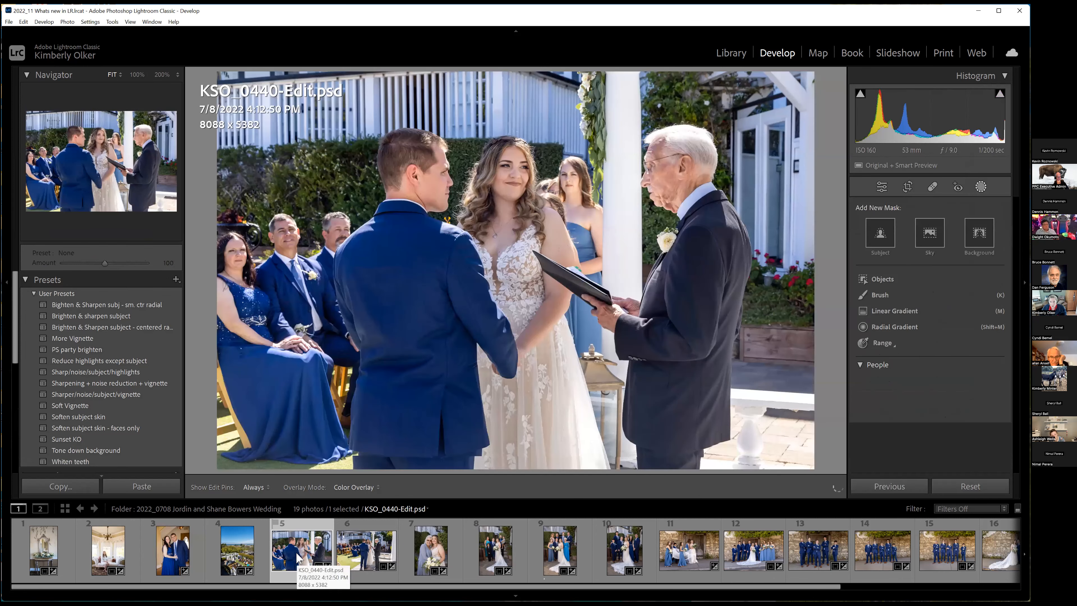
click(371, 552)
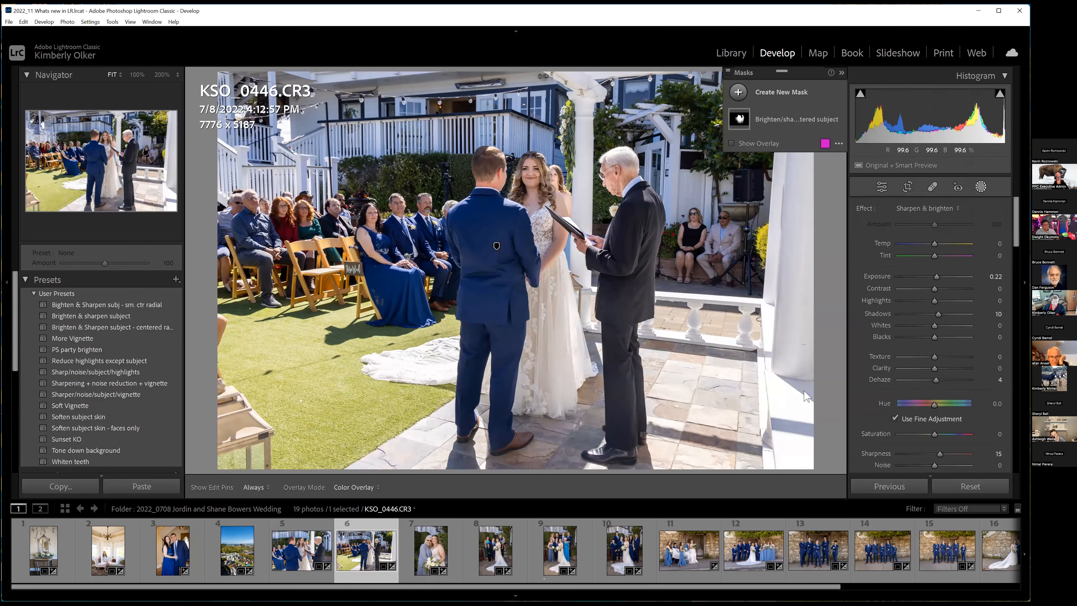
key(ctrl+v)
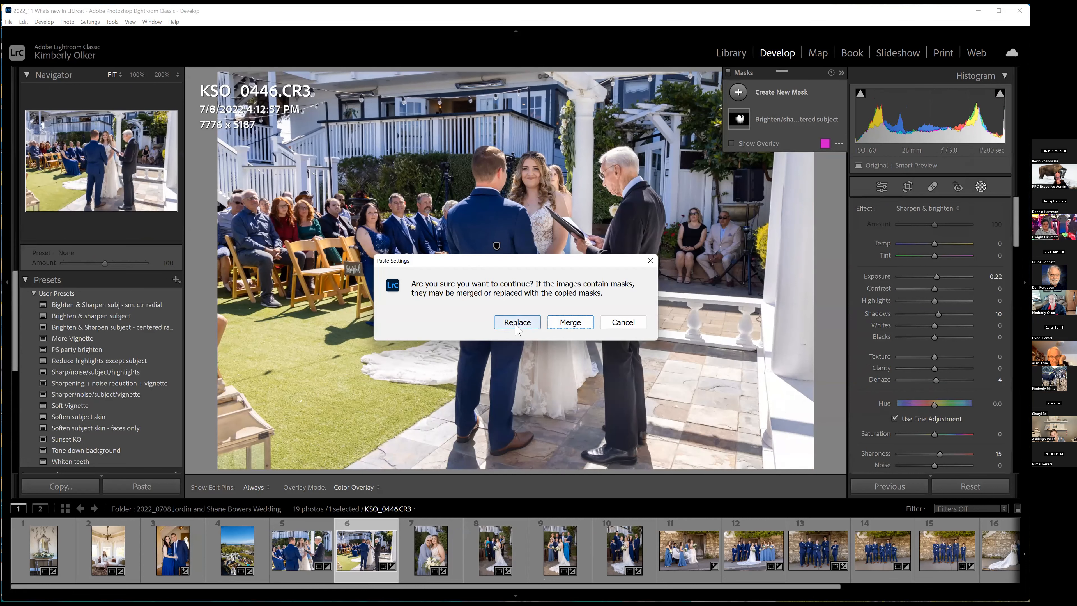
click(570, 323)
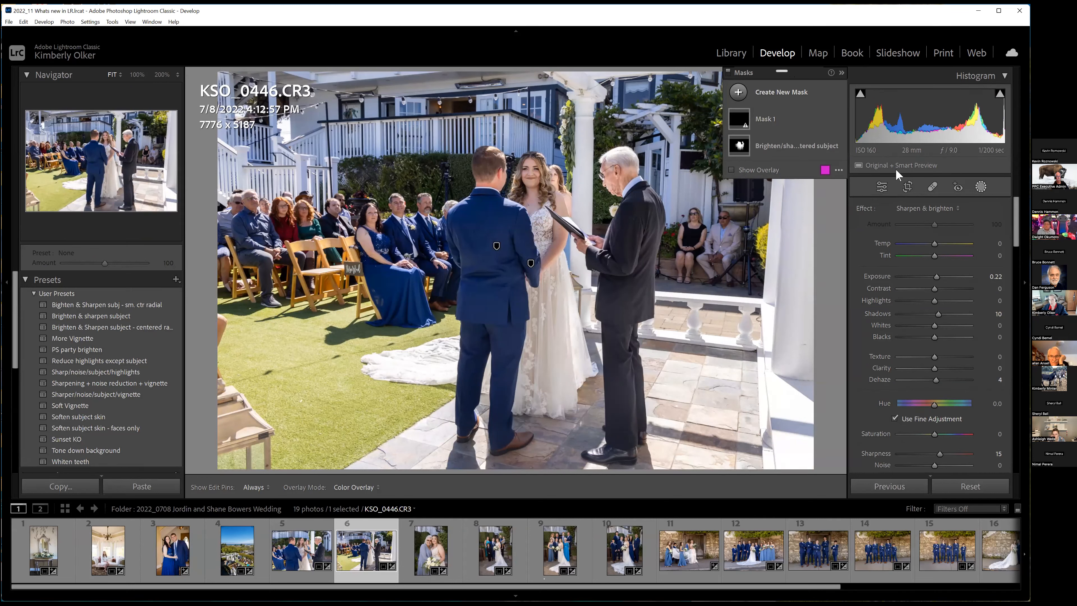
Step: Expand Mask 1 on KSO_0446.CR3 and examine the status of its Person 1 - Teeth component
drag(895, 168, 900, 258)
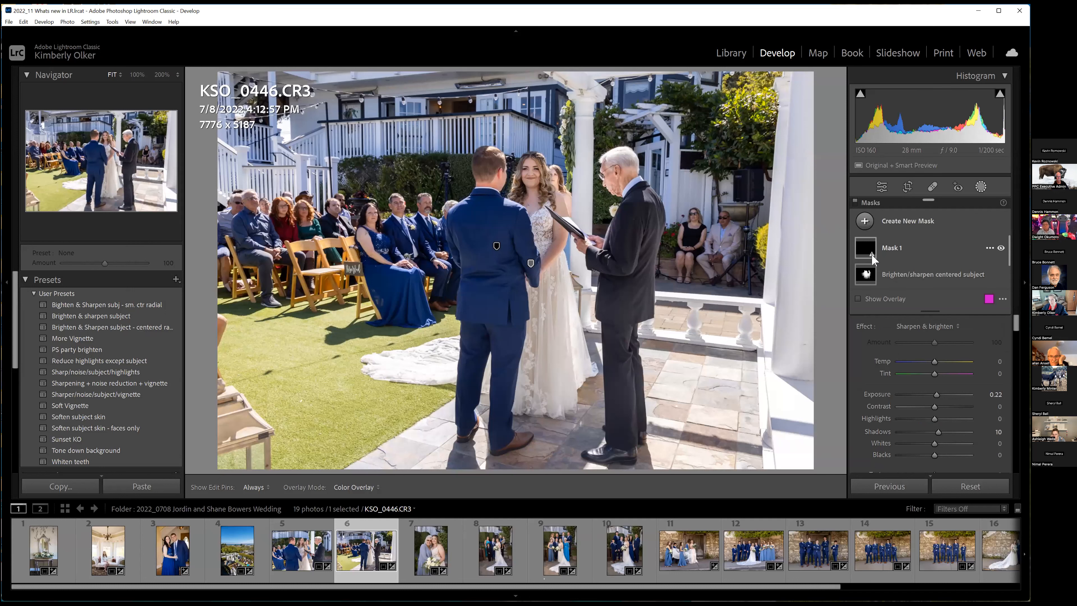
click(896, 248)
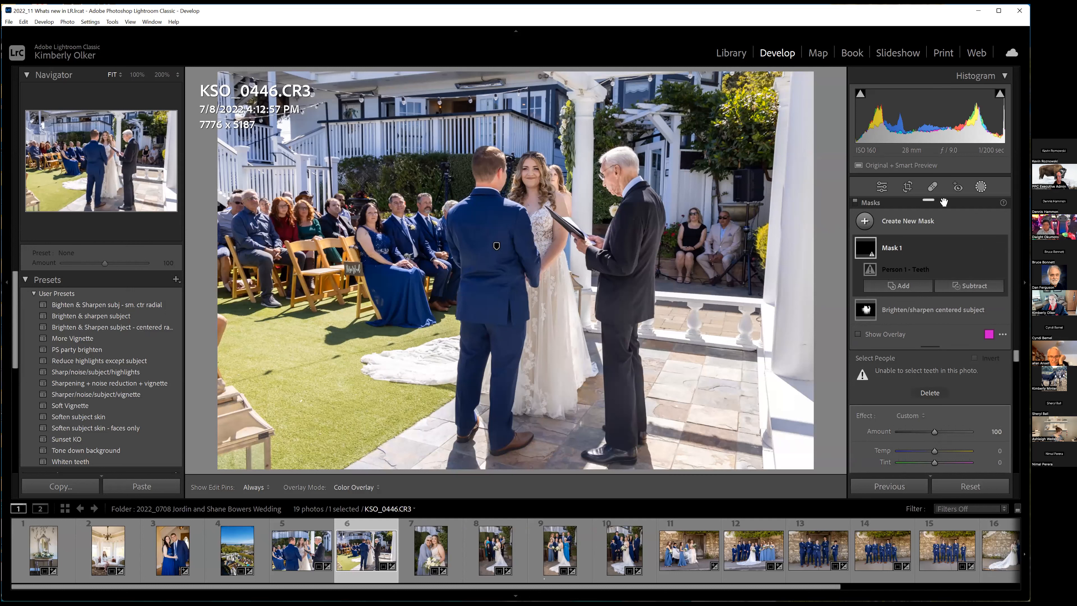
drag(944, 202, 797, 68)
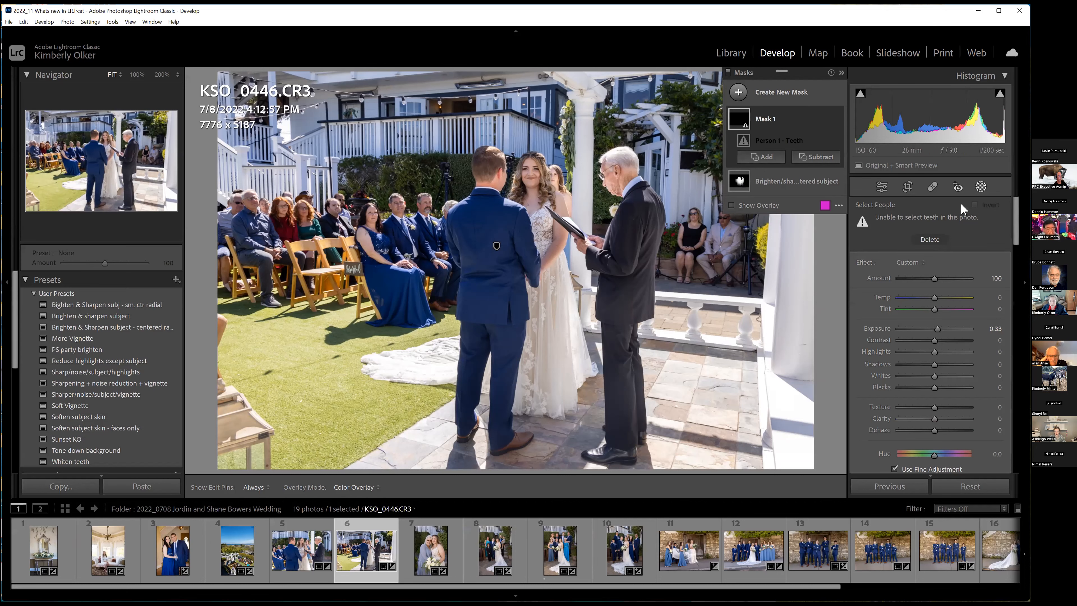
Step: Delete the teeth component and the emptied Mask 1 from KSO_0446.CR3, keeping the centered subject mask
click(929, 241)
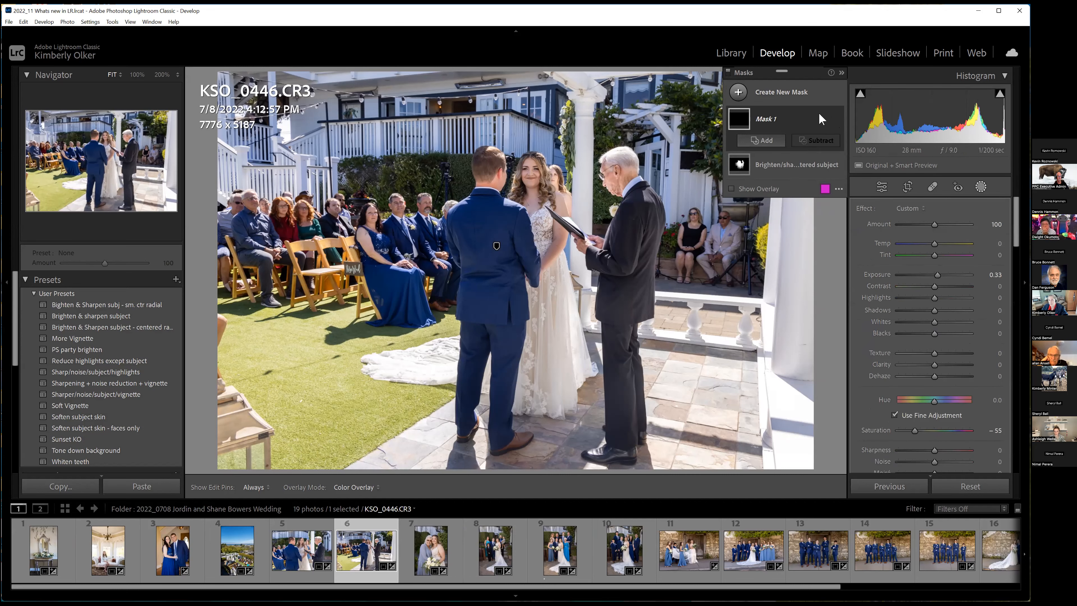
click(825, 120)
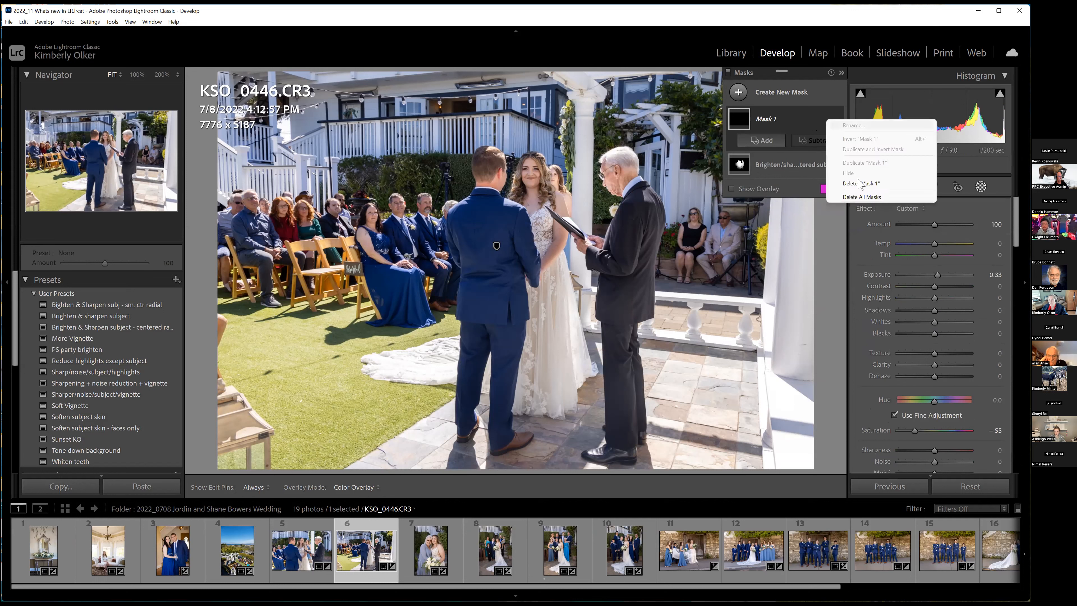
key(Return)
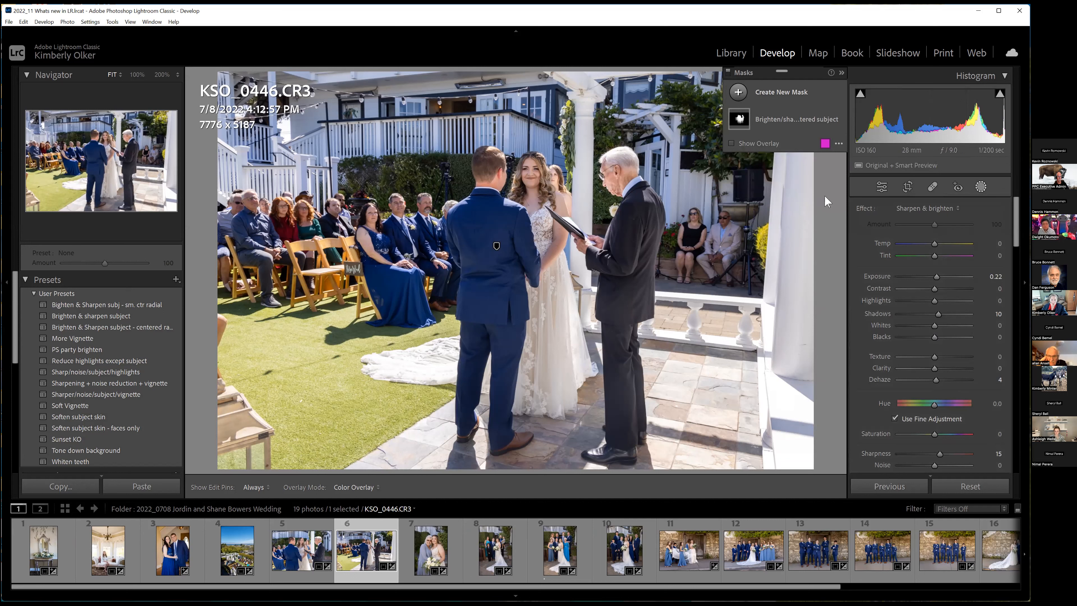
Step: Open the groomsmen photo with sunglasses, KSO_0923.CR3, and reset all its Develop settings
click(106, 450)
click(869, 586)
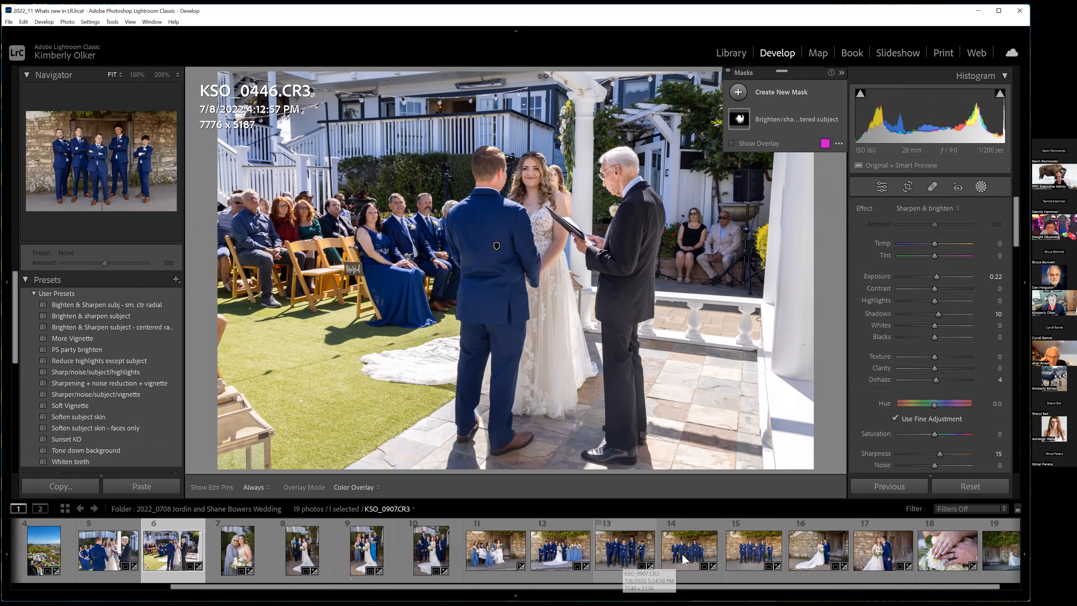
click(689, 551)
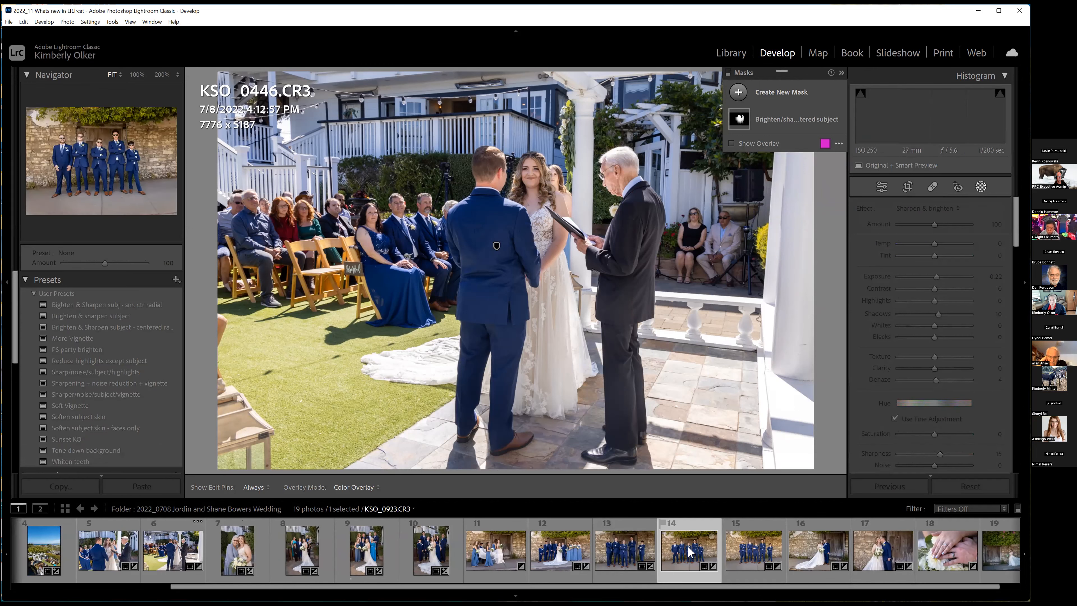
click(627, 549)
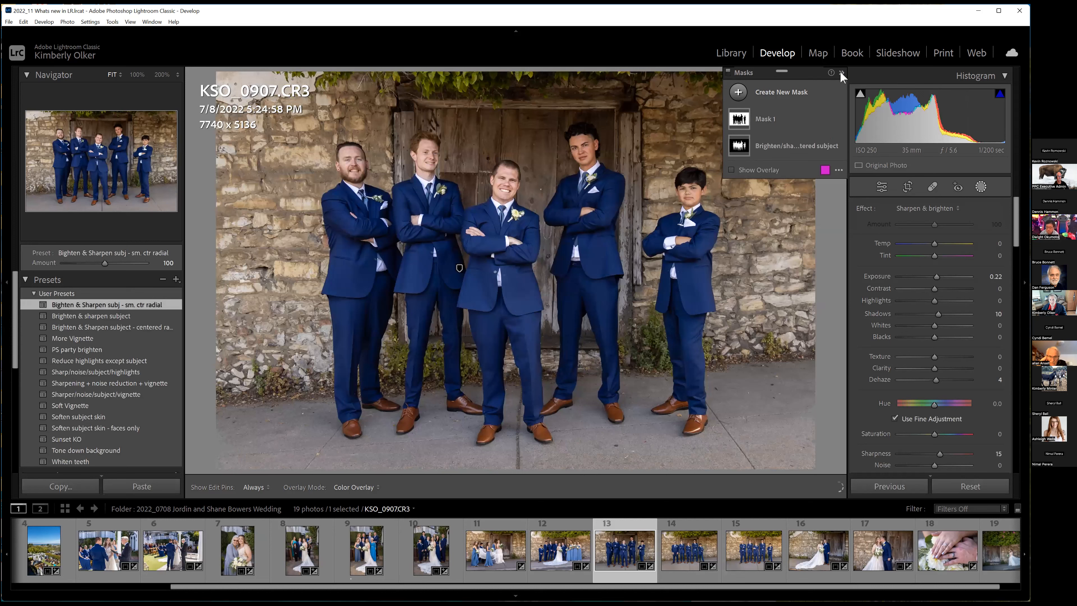
click(842, 73)
click(689, 551)
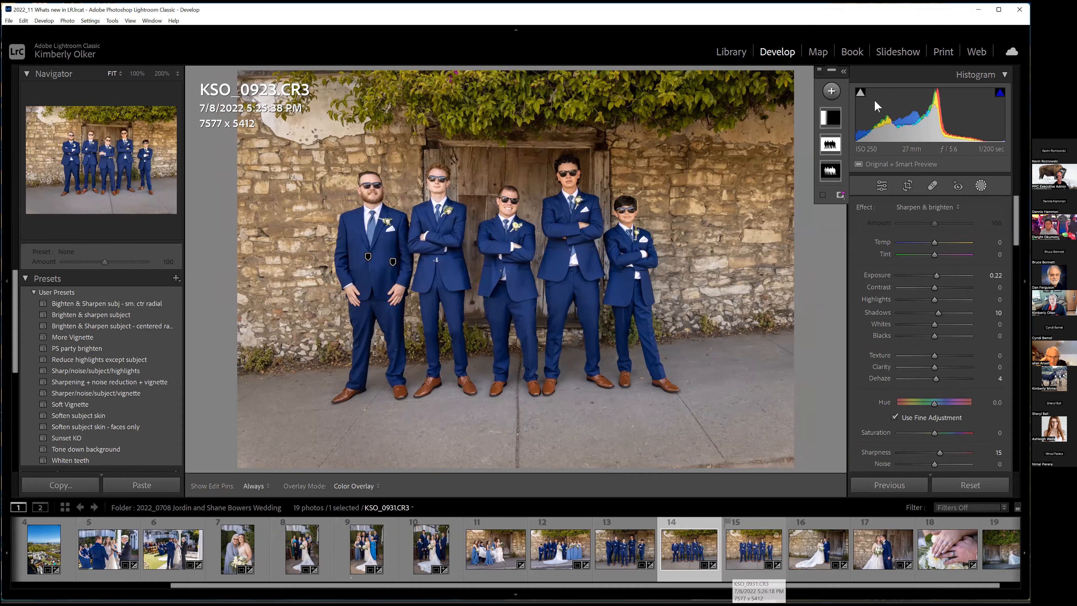
mouse_move(830, 175)
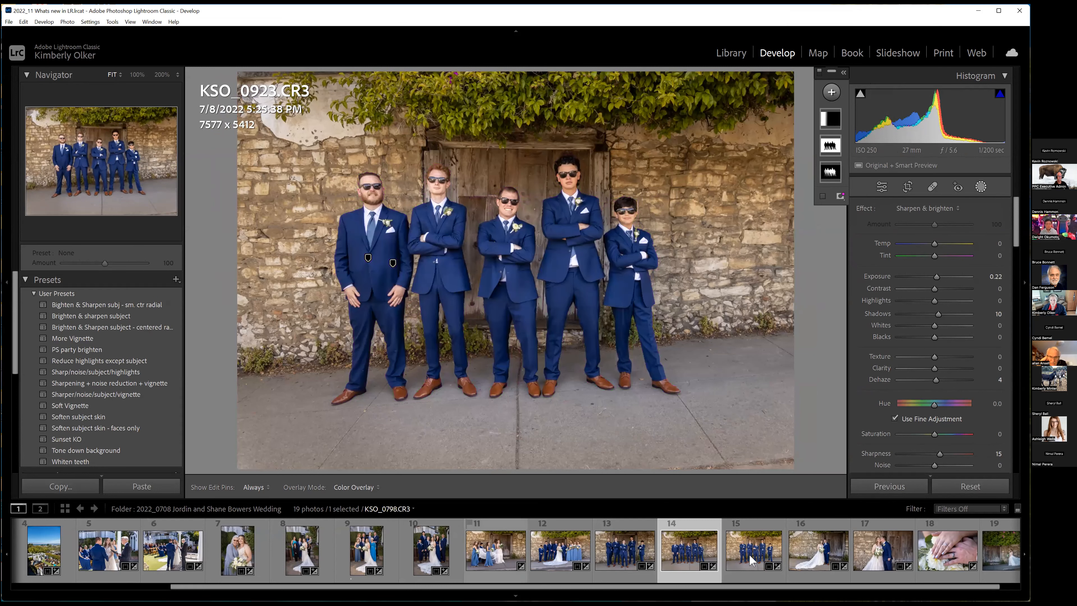
click(964, 489)
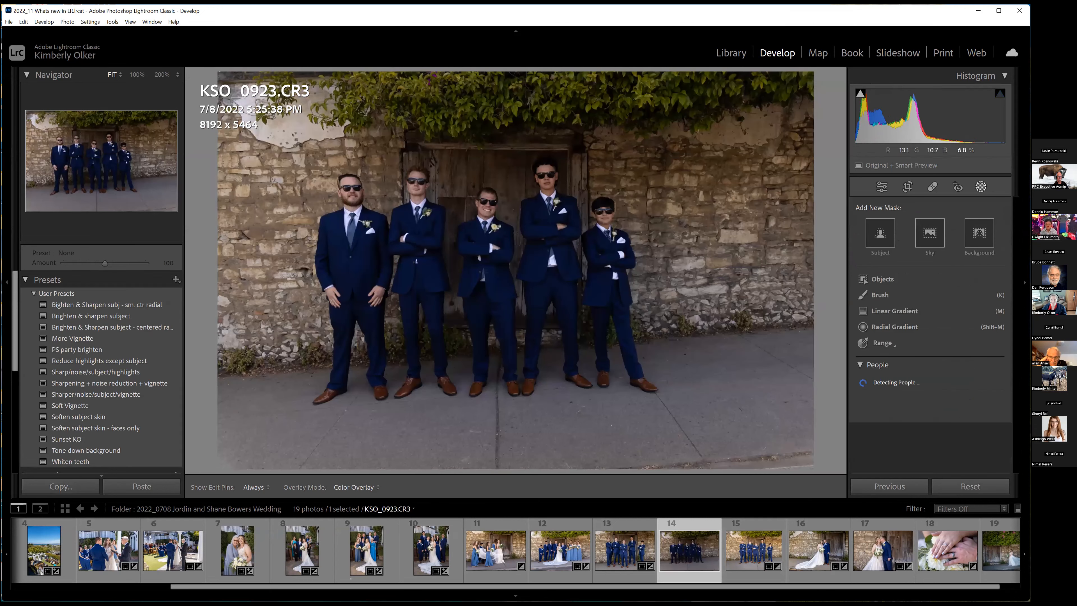
Step: Try a subject mask on the five groomsmen with its overlay shown, and delete that mask
click(880, 235)
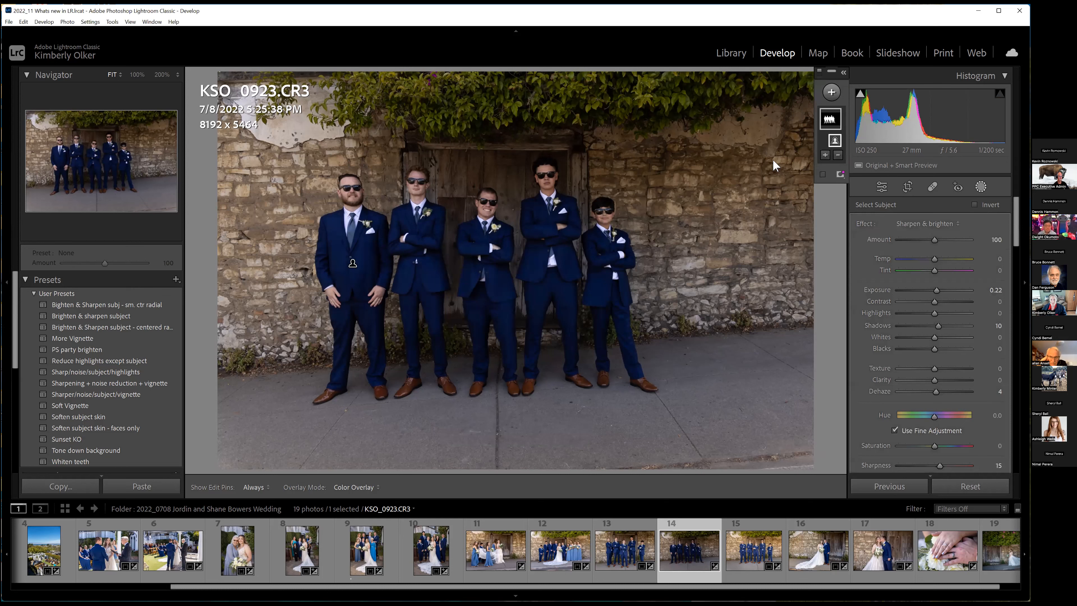
key(o)
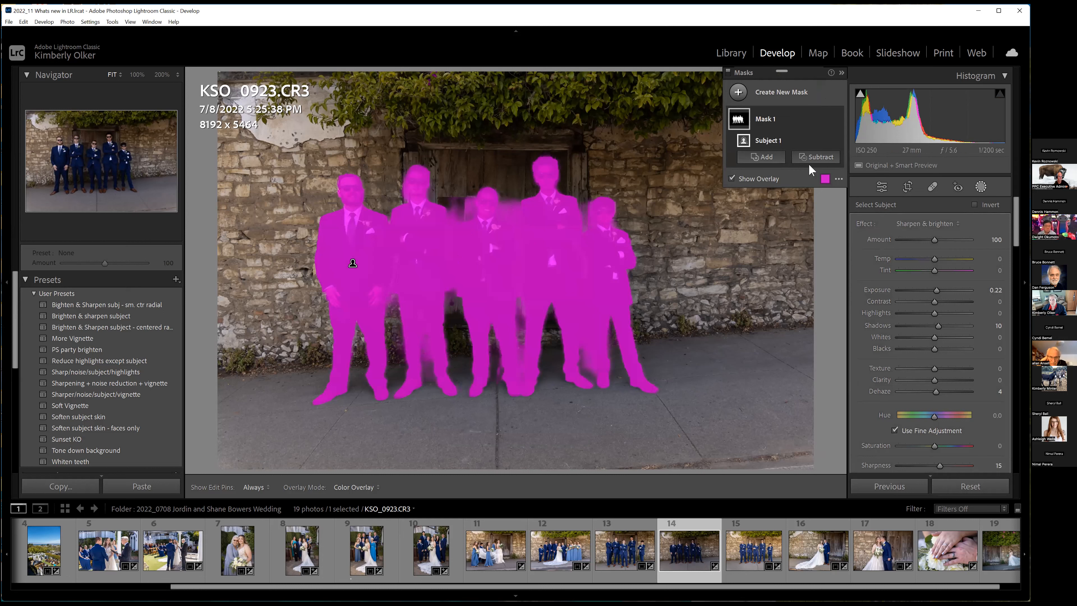
click(826, 119)
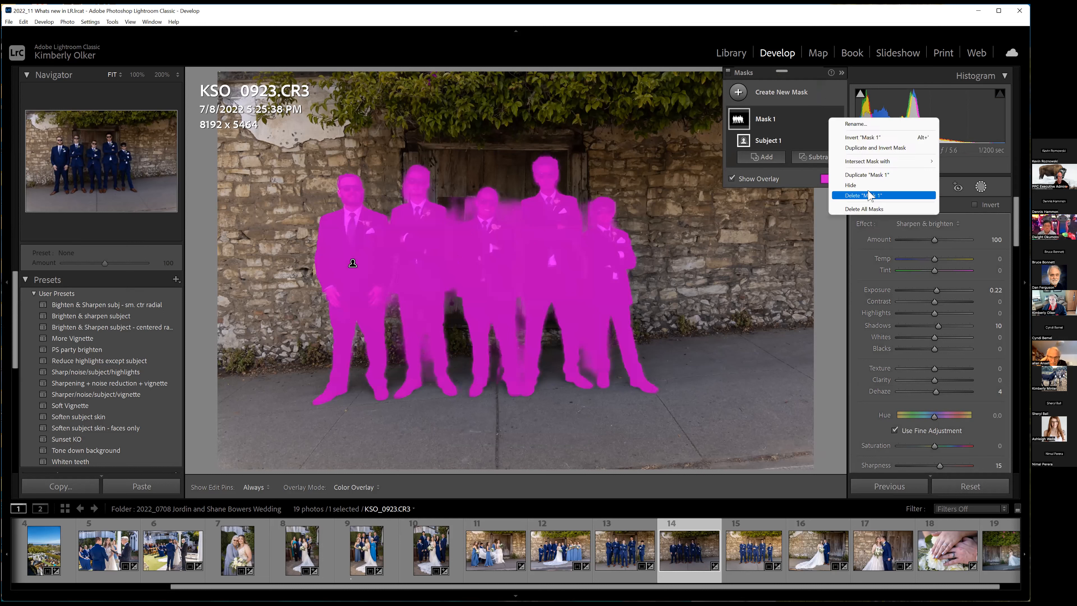
key(Return)
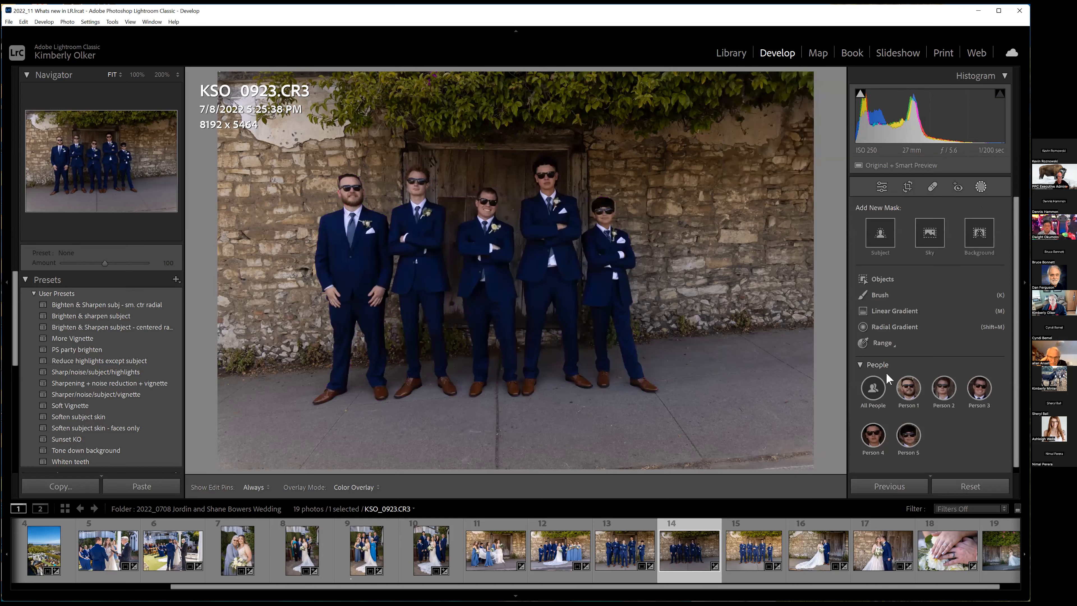
Step: Create an Entire Person mask covering all people in KSO_0923.CR3 and raise its exposure to 0.52
mouse_move(886, 395)
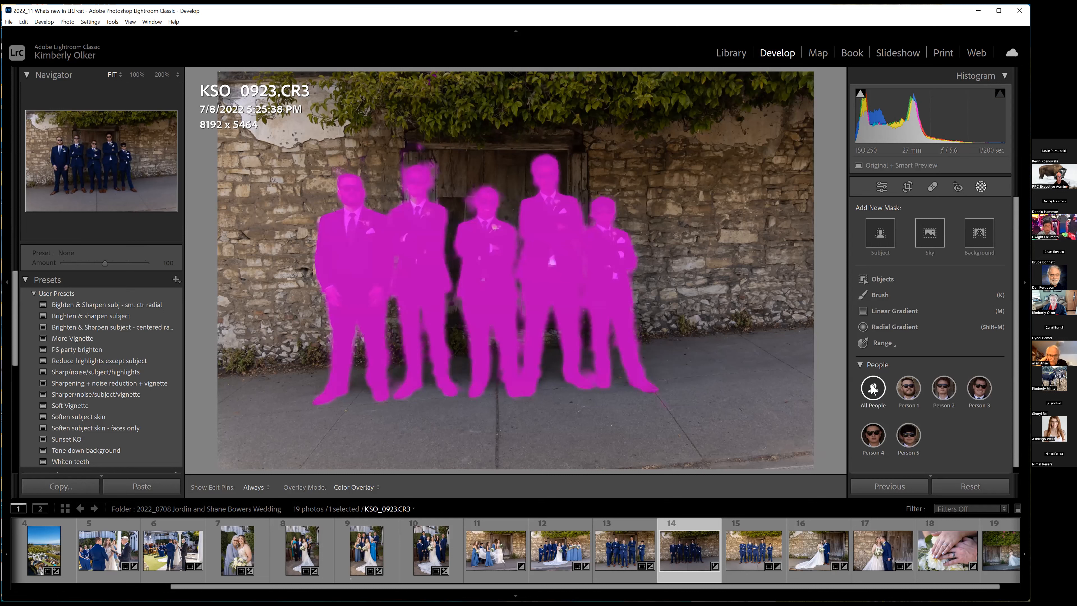
click(872, 389)
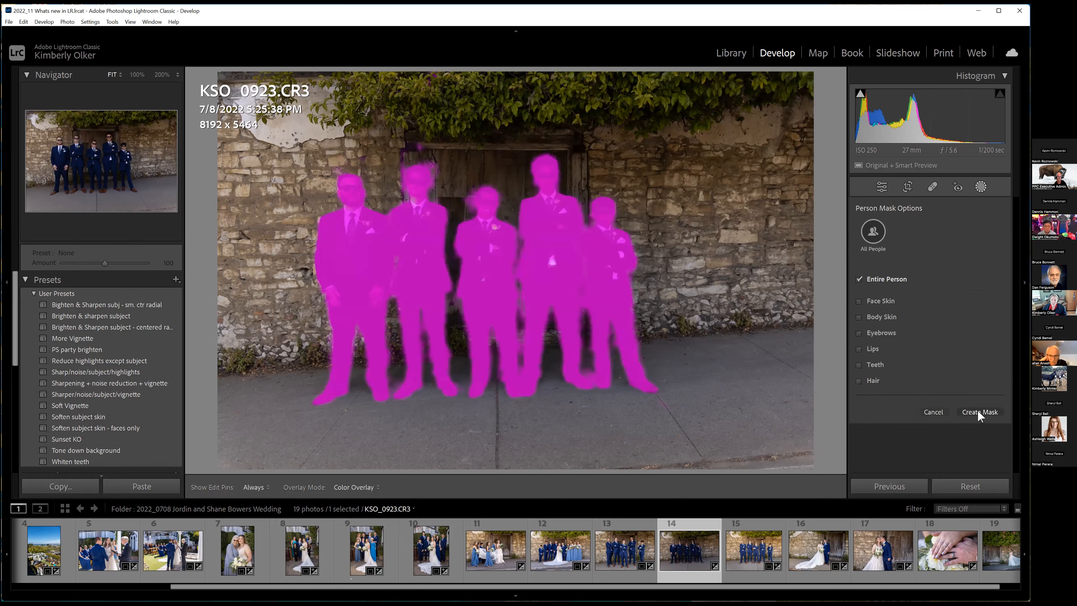
click(977, 411)
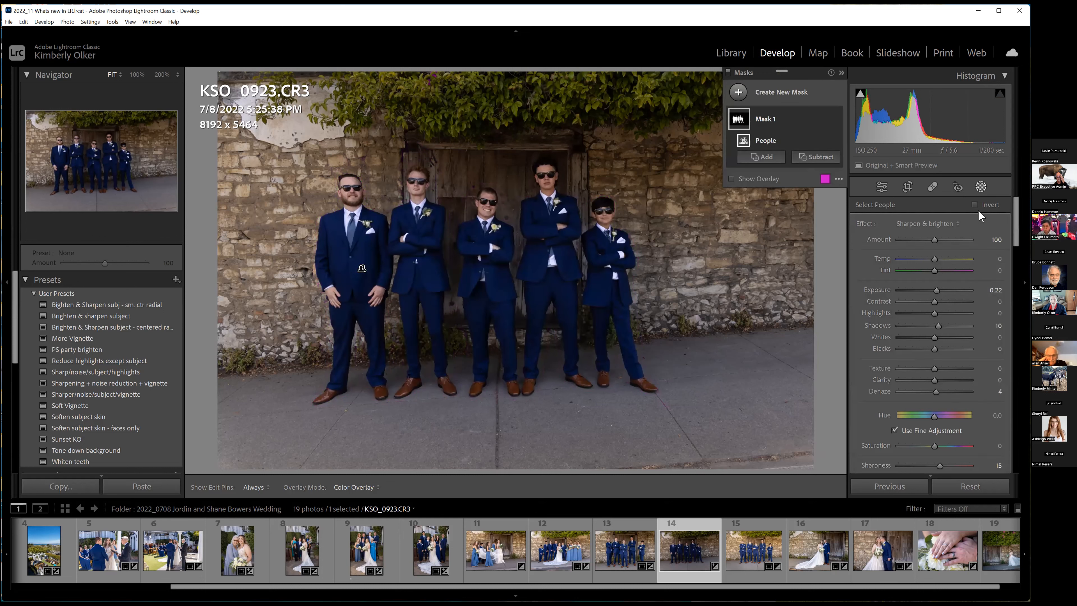
drag(936, 290, 940, 291)
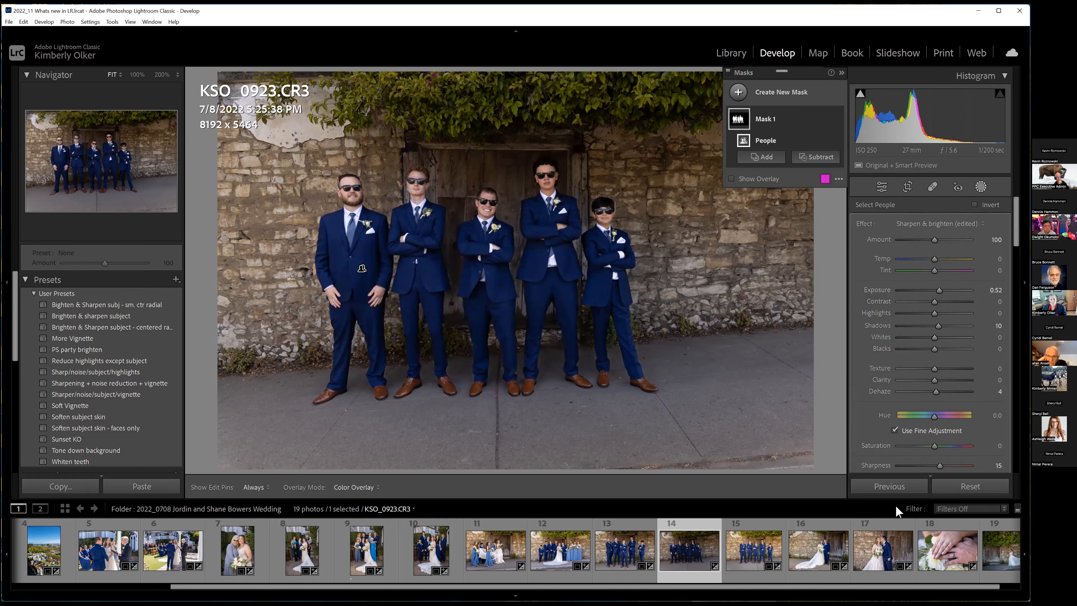
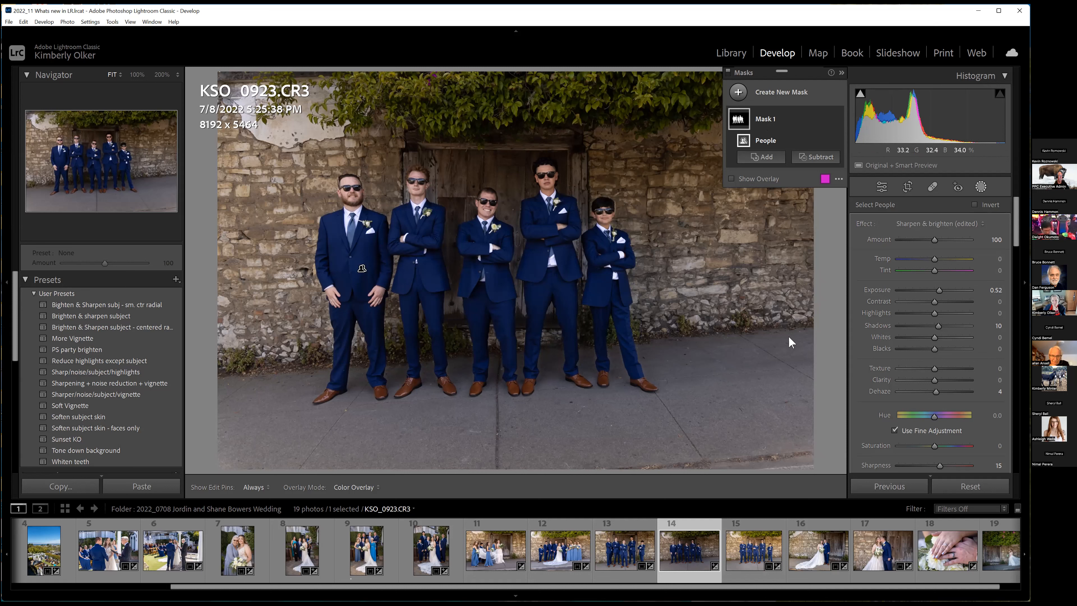
Step: Show the 2022_0708 wedding folder from the Lightroom (E:) drive in the Library and select groomsmen photo KSO_0923.CR3
click(64, 427)
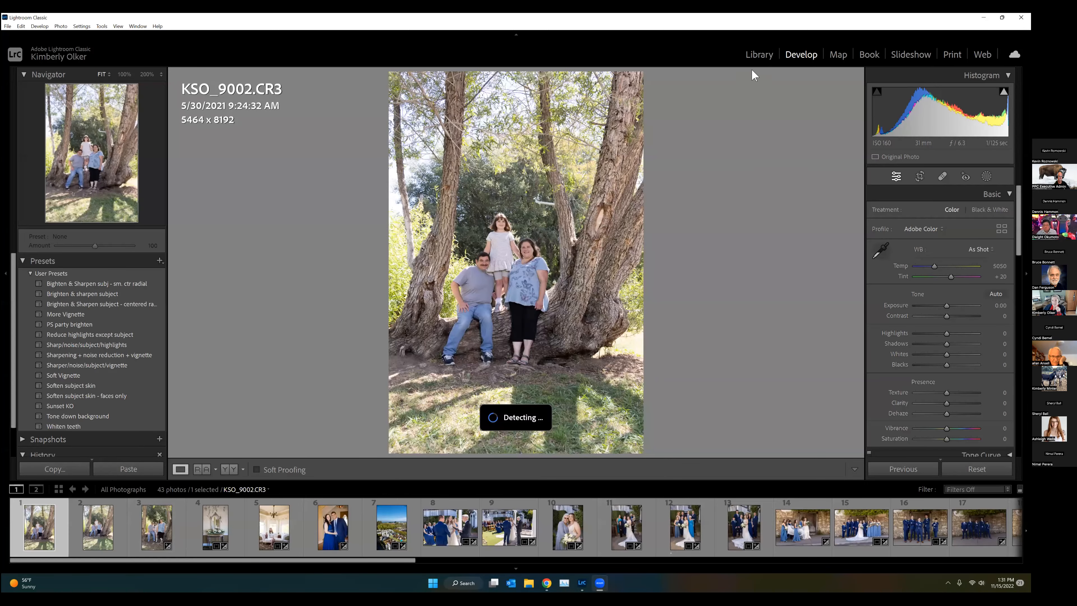
click(758, 54)
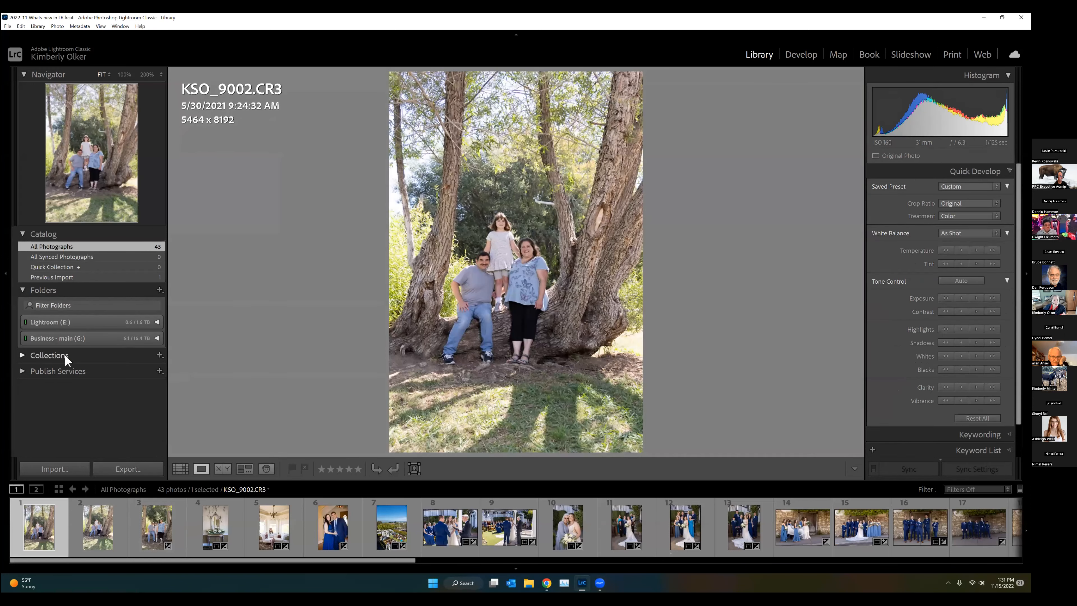
click(155, 337)
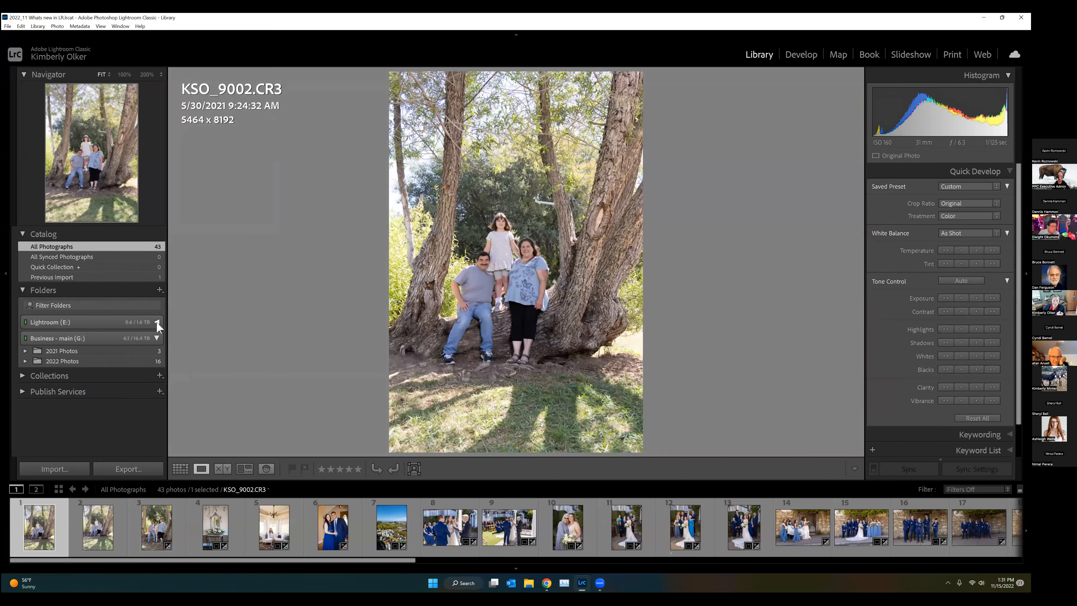
click(156, 322)
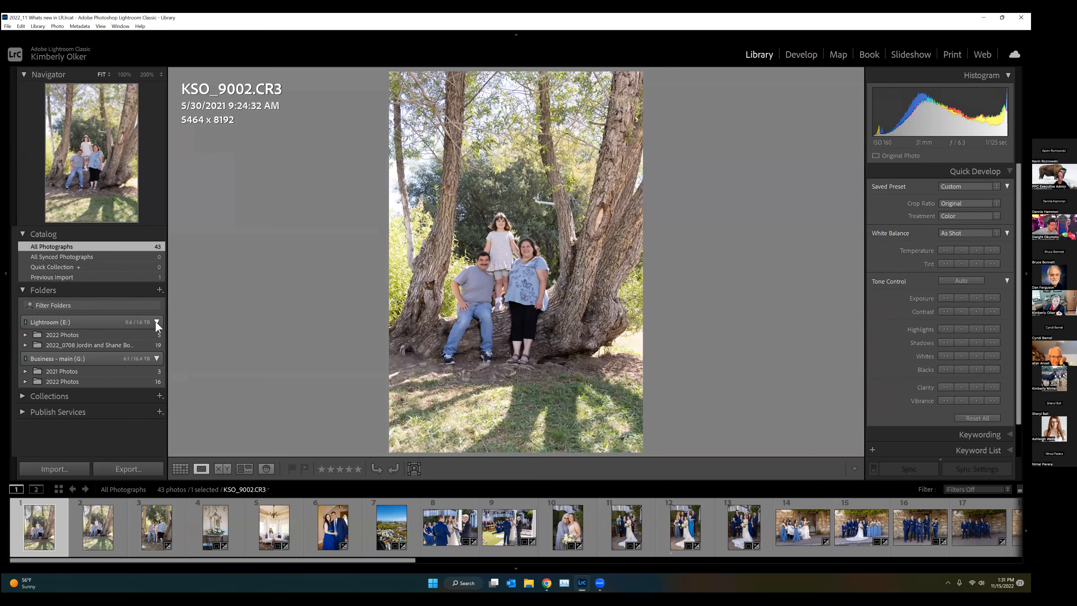
click(104, 346)
drag(577, 560, 749, 569)
click(697, 530)
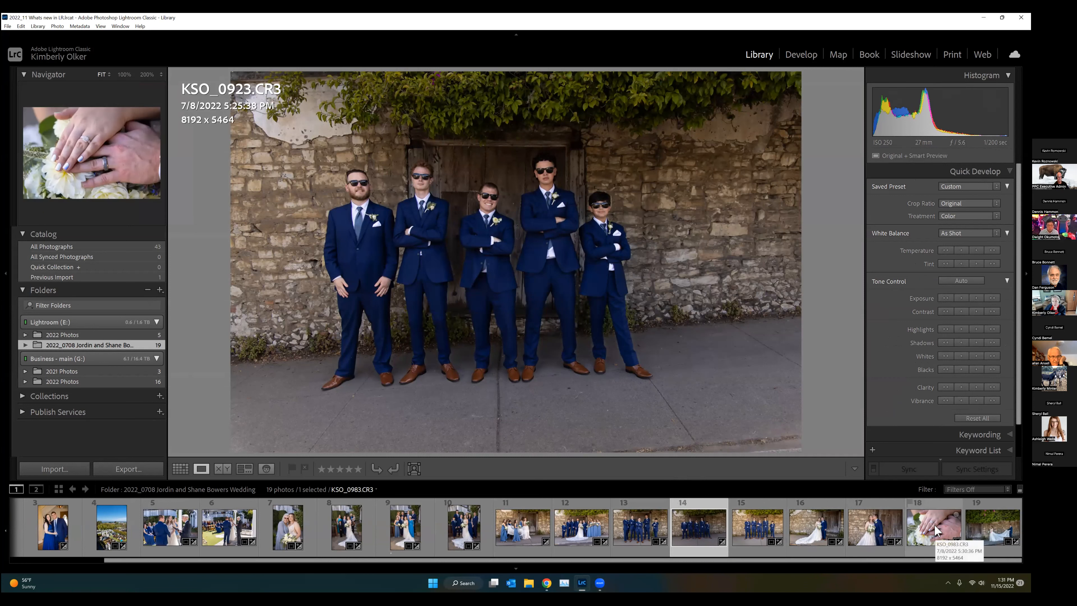
Step: Open the rings photo KSO_0983.CR3 in Develop and examine what Mask 1 and Mask 2 cover
click(931, 538)
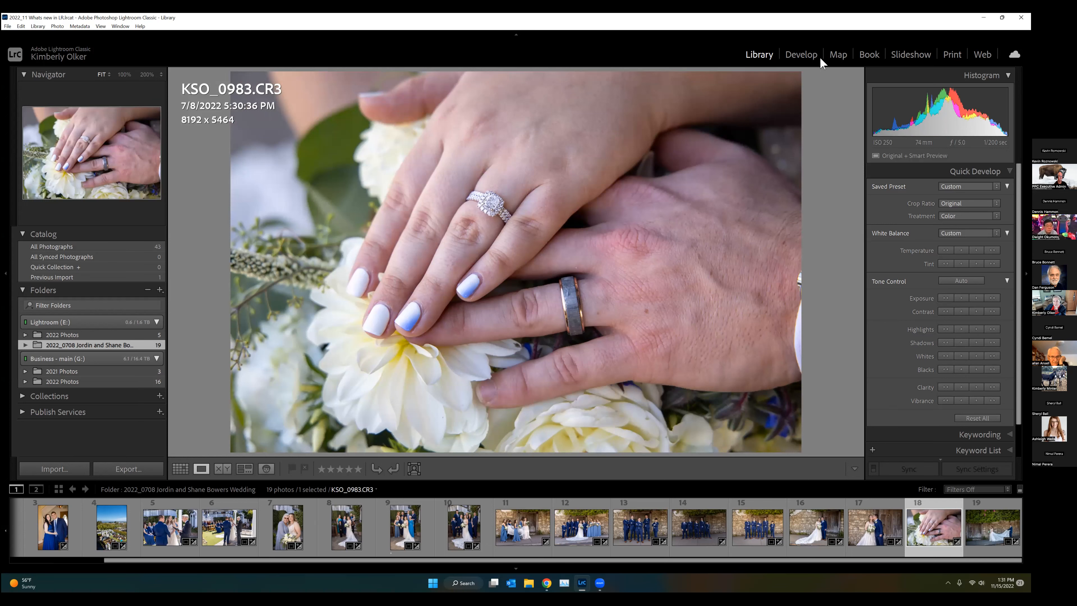
click(793, 59)
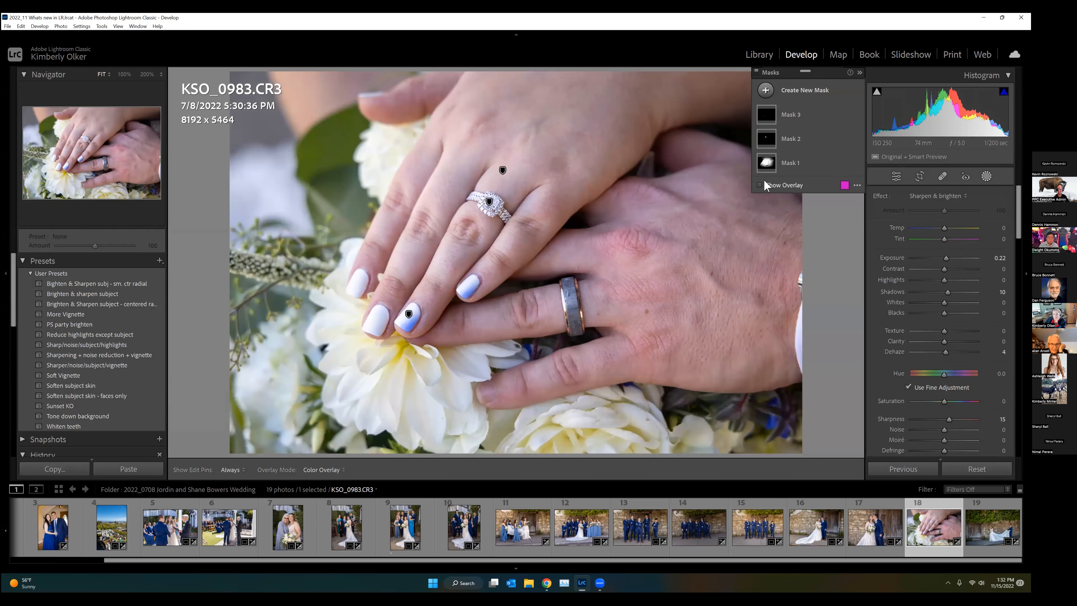
click(794, 163)
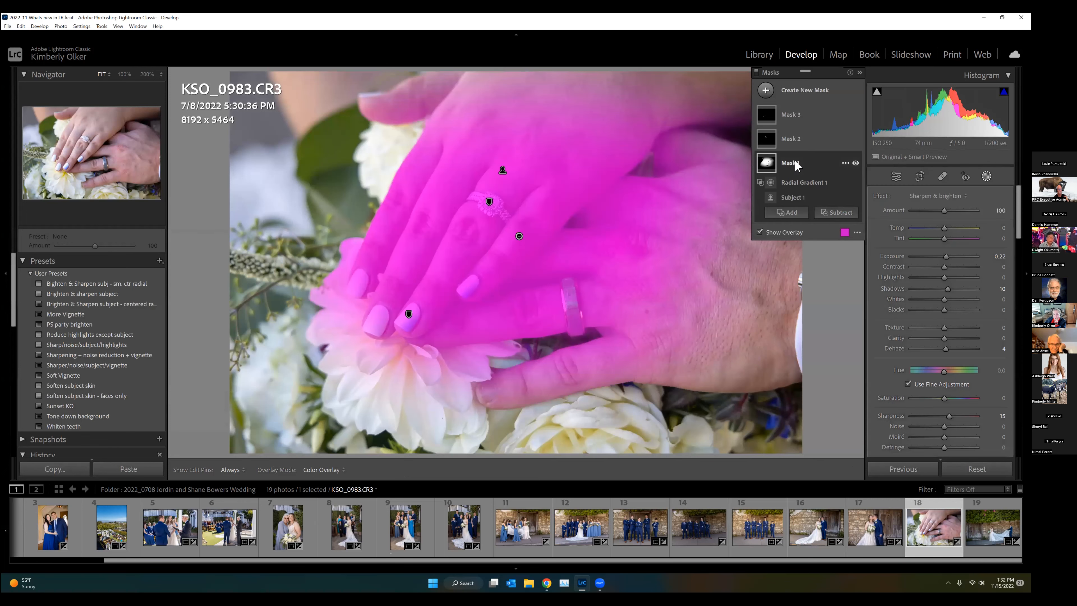
click(810, 166)
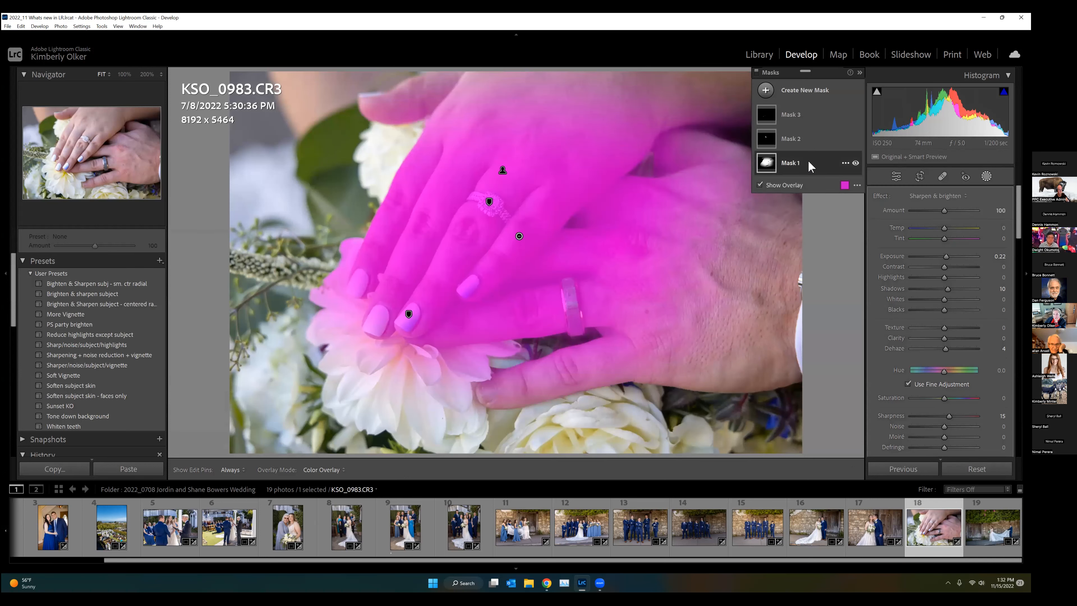
click(811, 141)
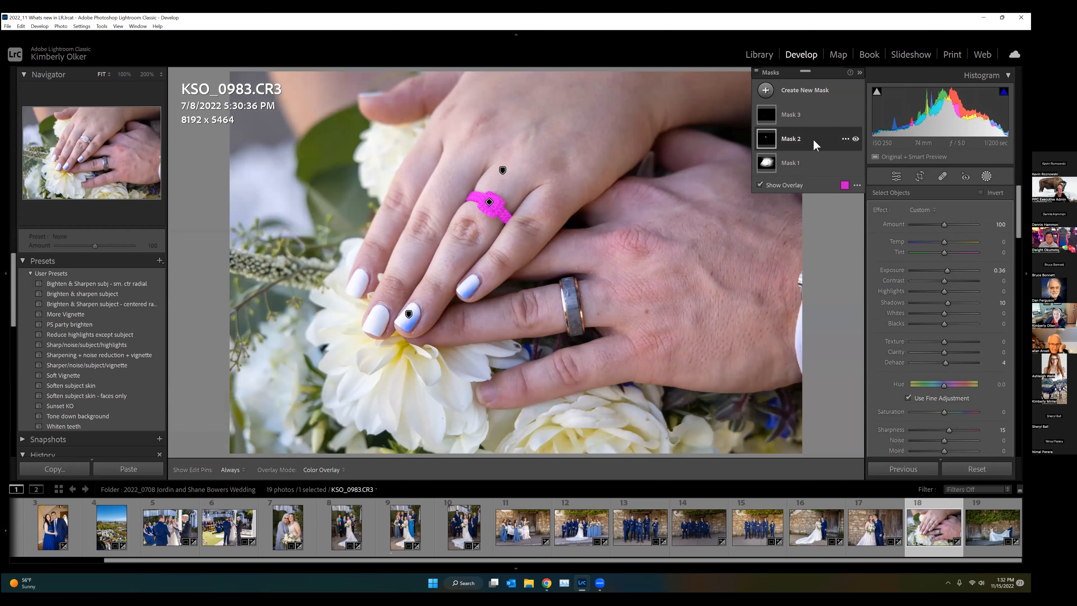
Step: Expand Mask 3 on the rings photo and examine its Object 1 and Object 2 nail components
click(807, 112)
click(806, 114)
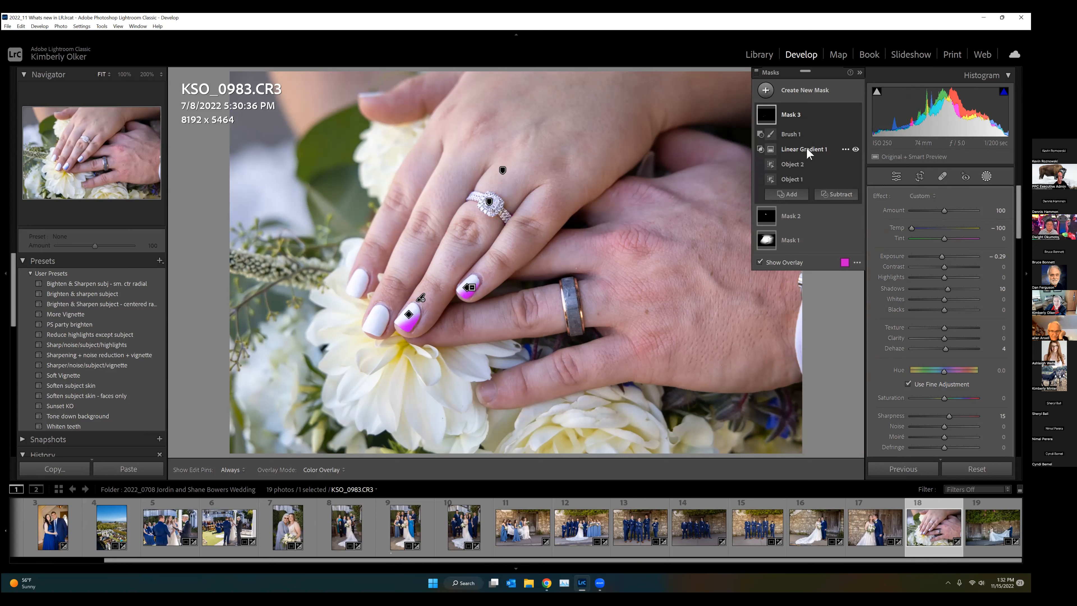
click(811, 182)
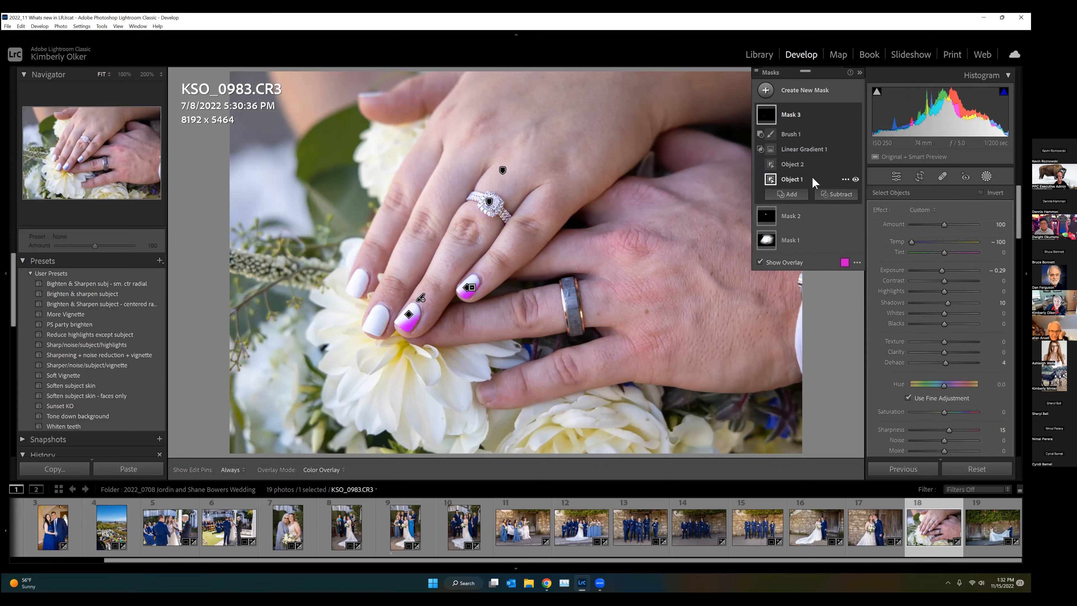
click(799, 165)
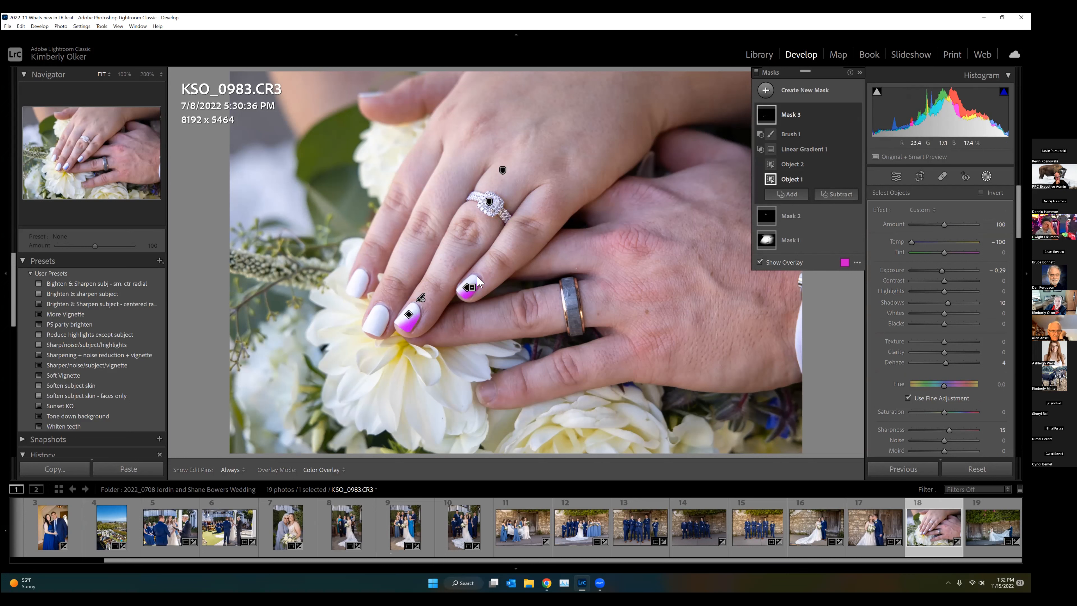
Step: Shift Mask 3's Linear Gradient 1 slightly across the fingernails, turn off the mask overlay and leave masking
click(807, 148)
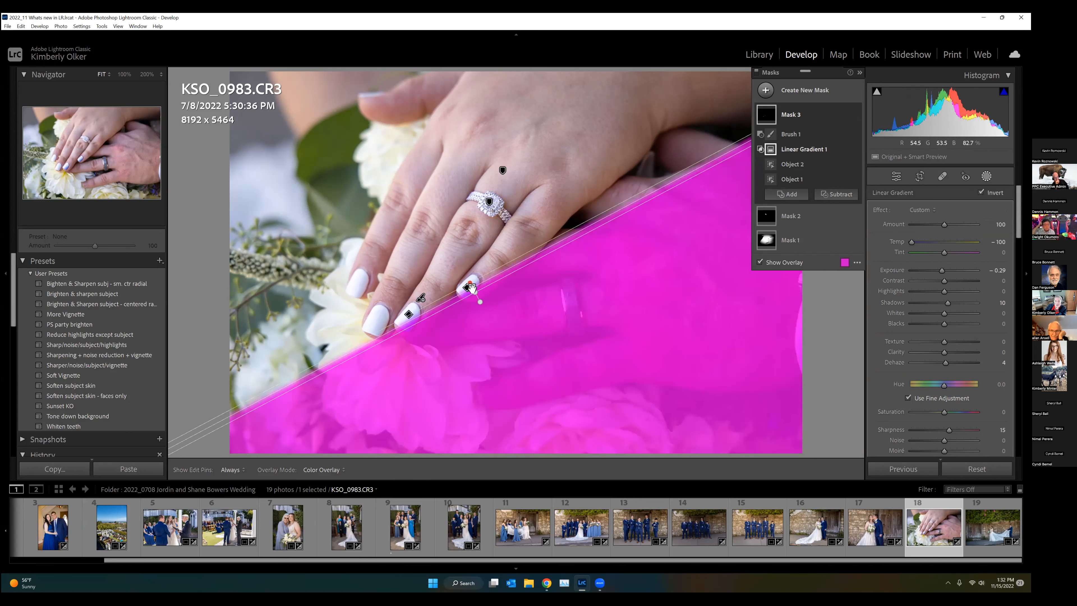
drag(473, 288, 470, 286)
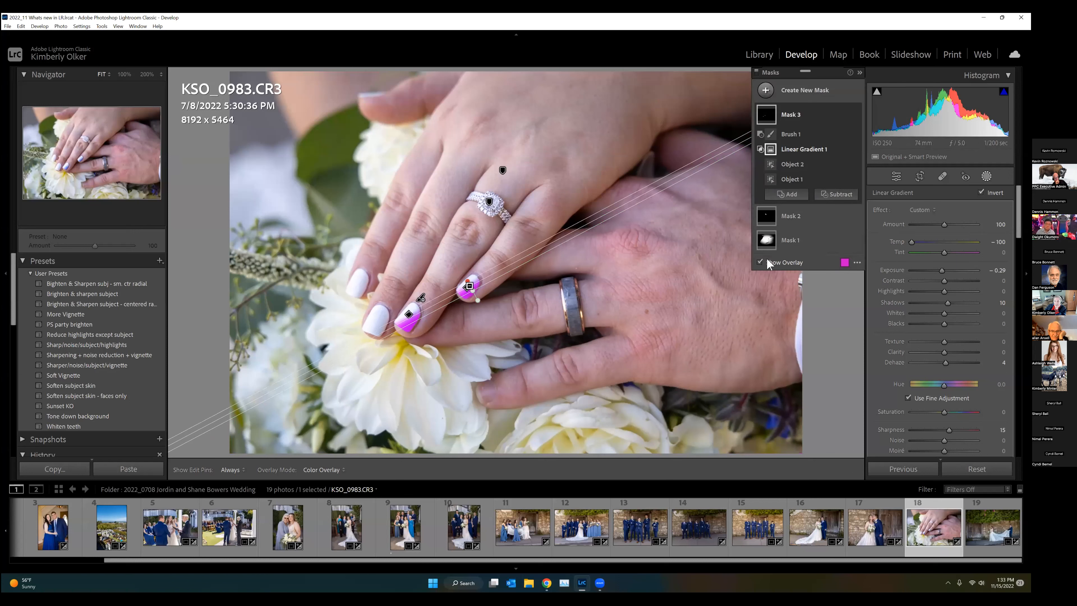
click(759, 262)
click(895, 176)
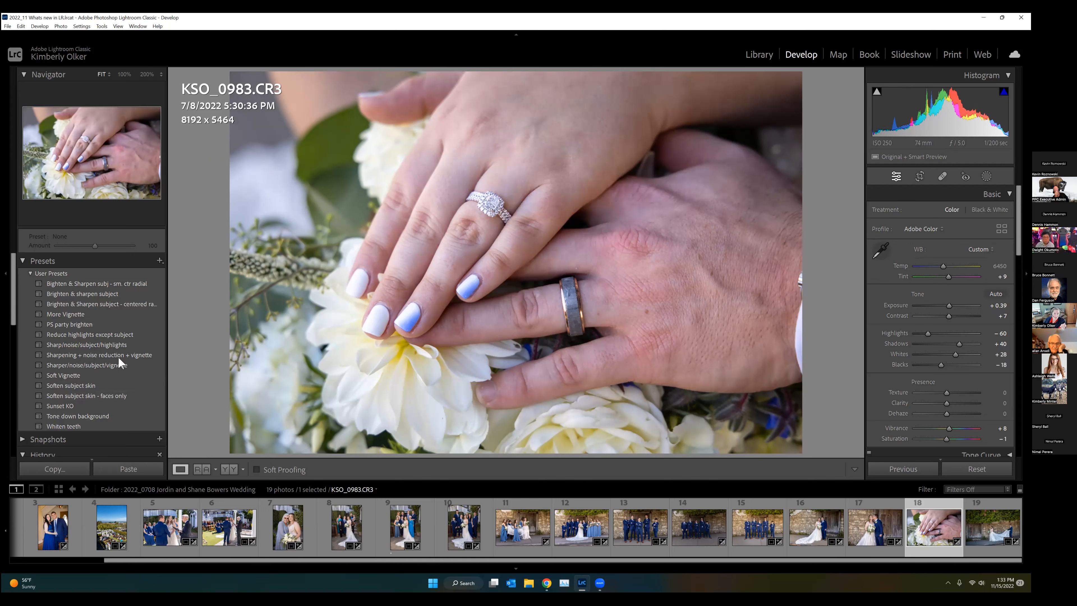
Step: Collapse the Presets list to examine the edit history of KSO_0983.CR3
scroll(118, 356, down, 6)
scroll(25, 355, up, 2)
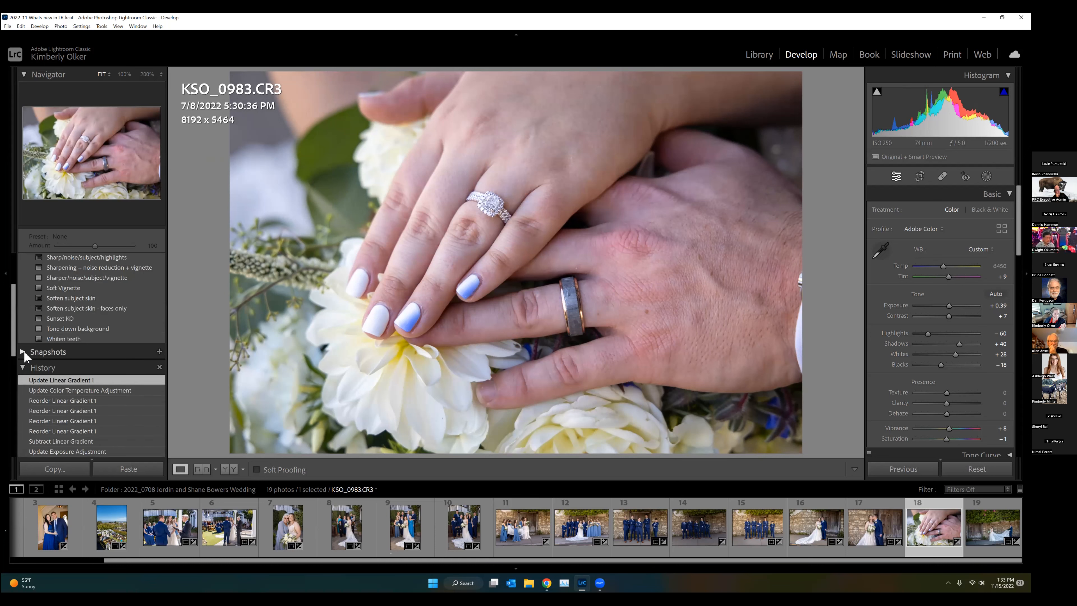
scroll(104, 398, down, 7)
scroll(104, 399, up, 6)
scroll(64, 339, up, 3)
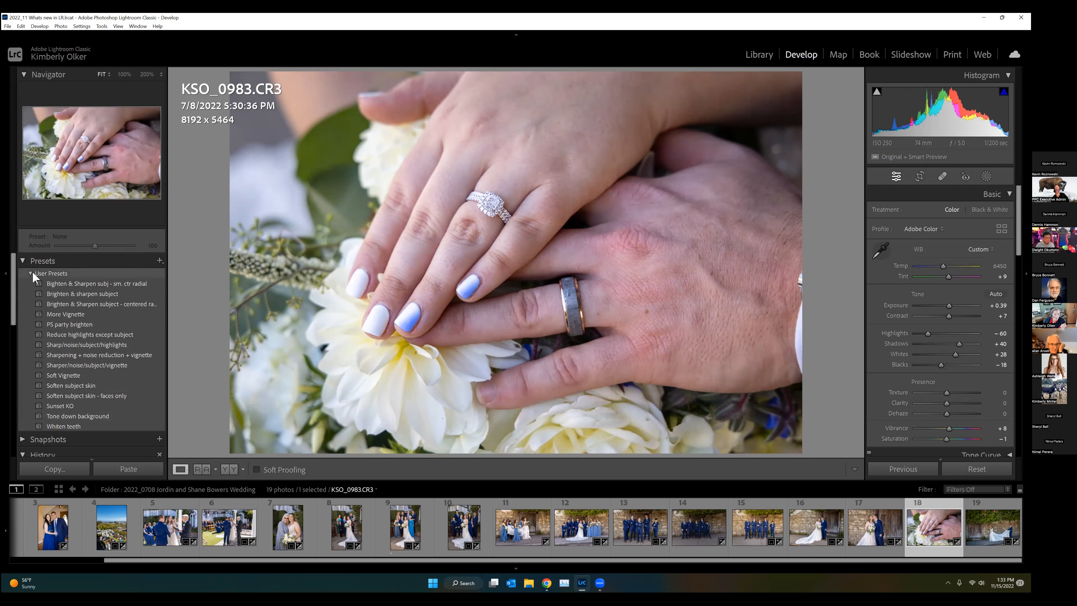
click(30, 274)
click(31, 274)
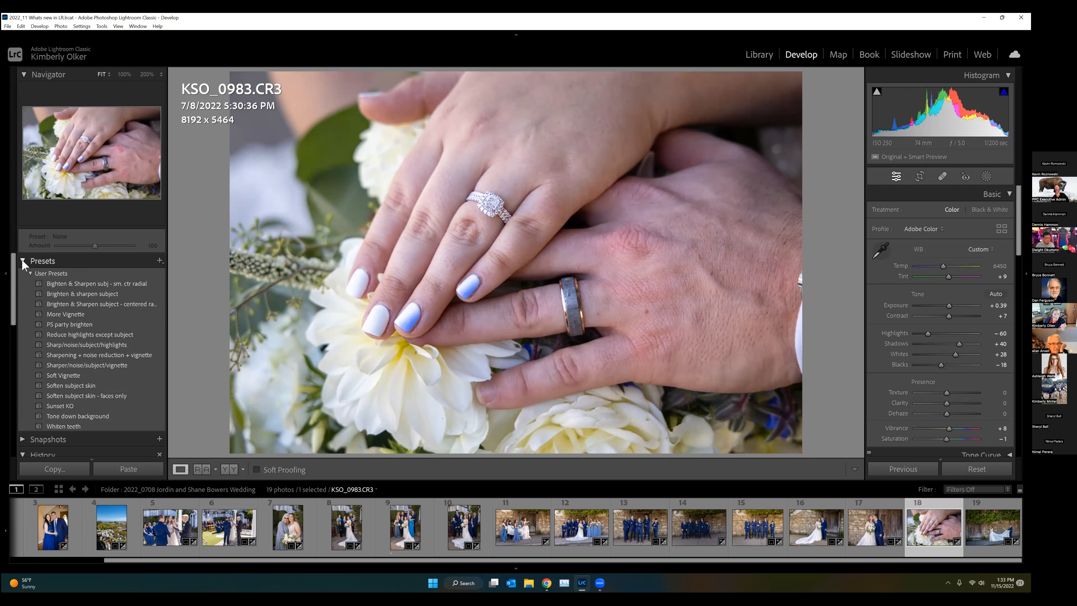
click(22, 260)
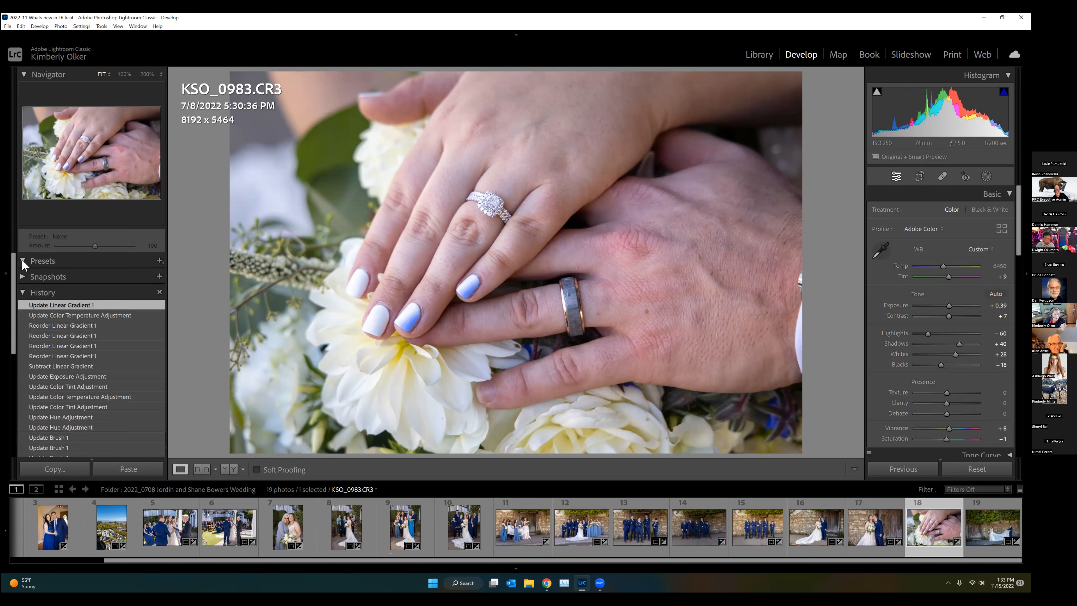
Step: Expand the Presets list again and collapse the edit history to show the user presets
click(22, 260)
scroll(63, 378, down, 5)
scroll(75, 404, down, 5)
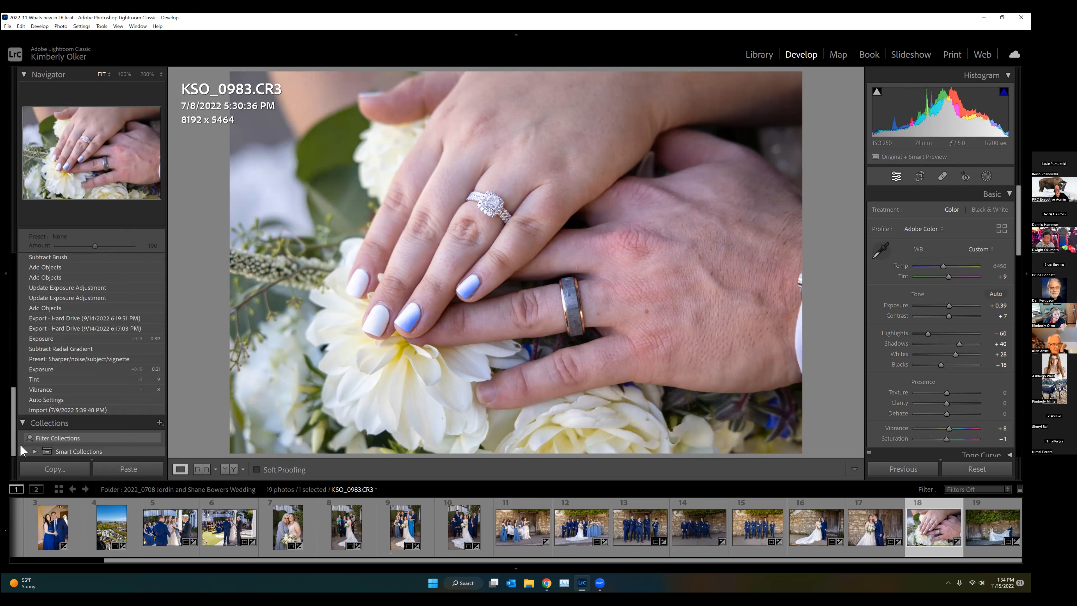
scroll(56, 410, up, 6)
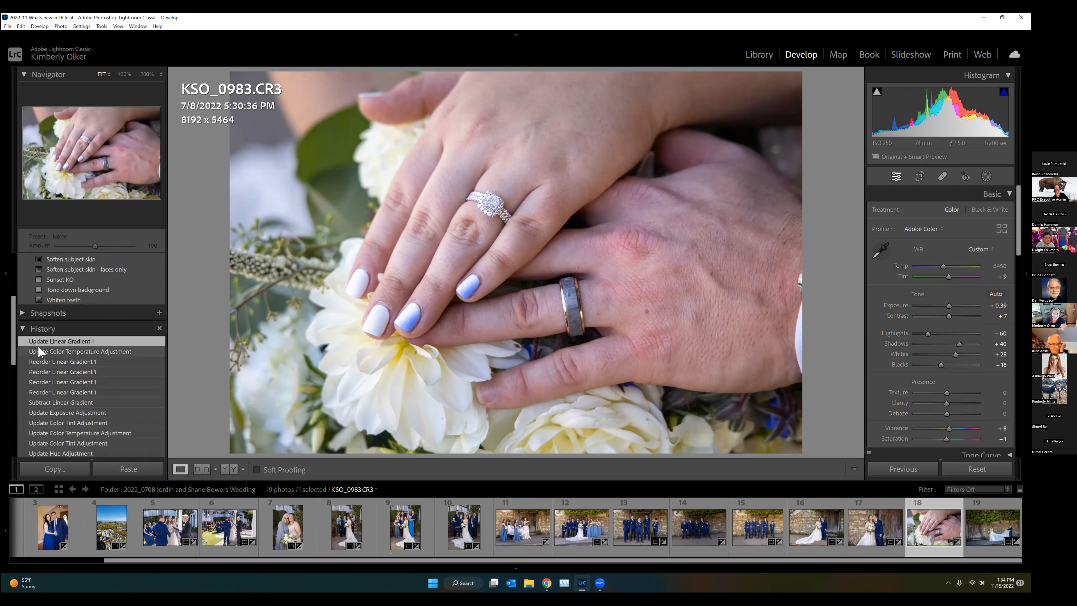
click(25, 329)
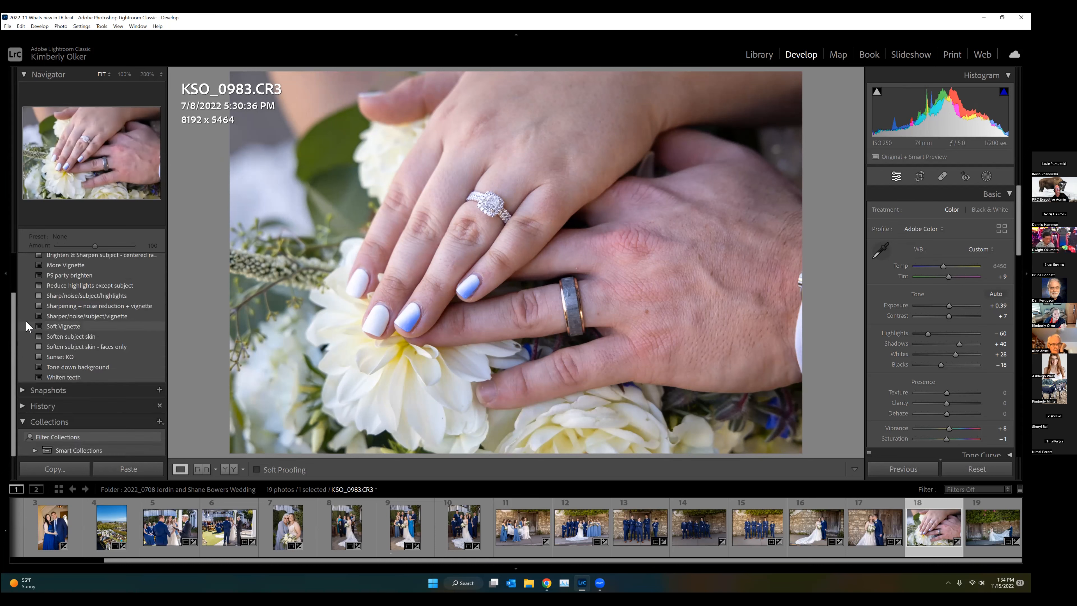
scroll(54, 419, up, 2)
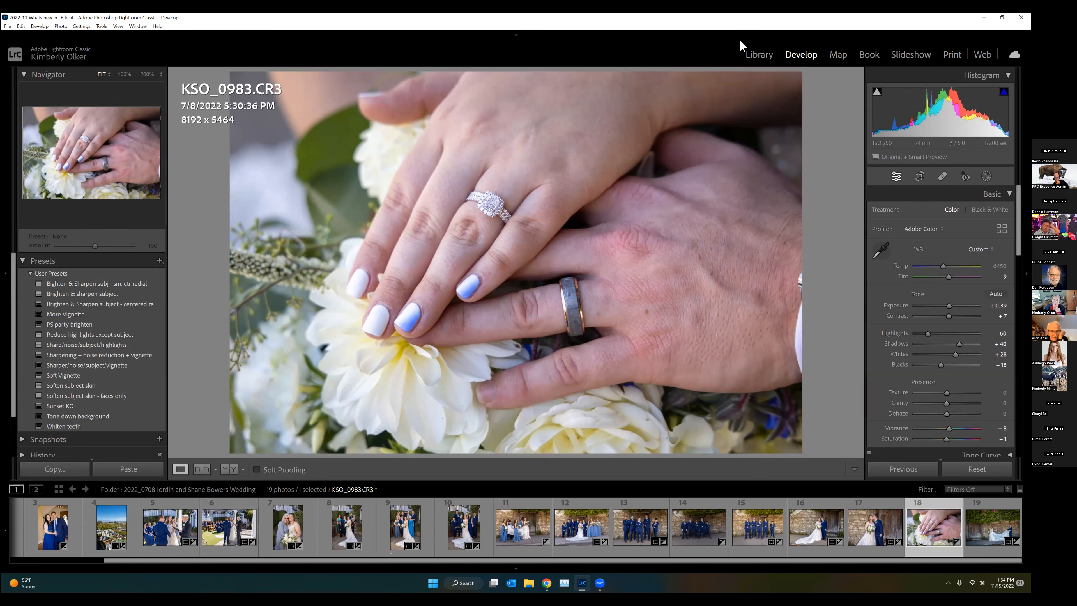
Step: Start an import from the Library and choose the 2022_1020 GBHS production folder within 2022 Photos as the source
click(759, 52)
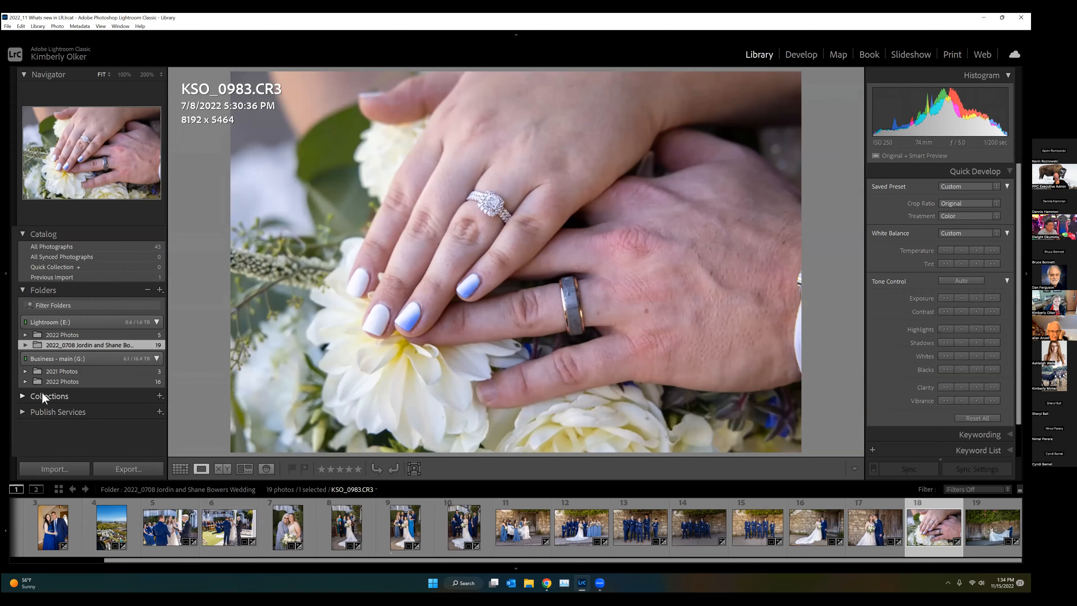
click(52, 469)
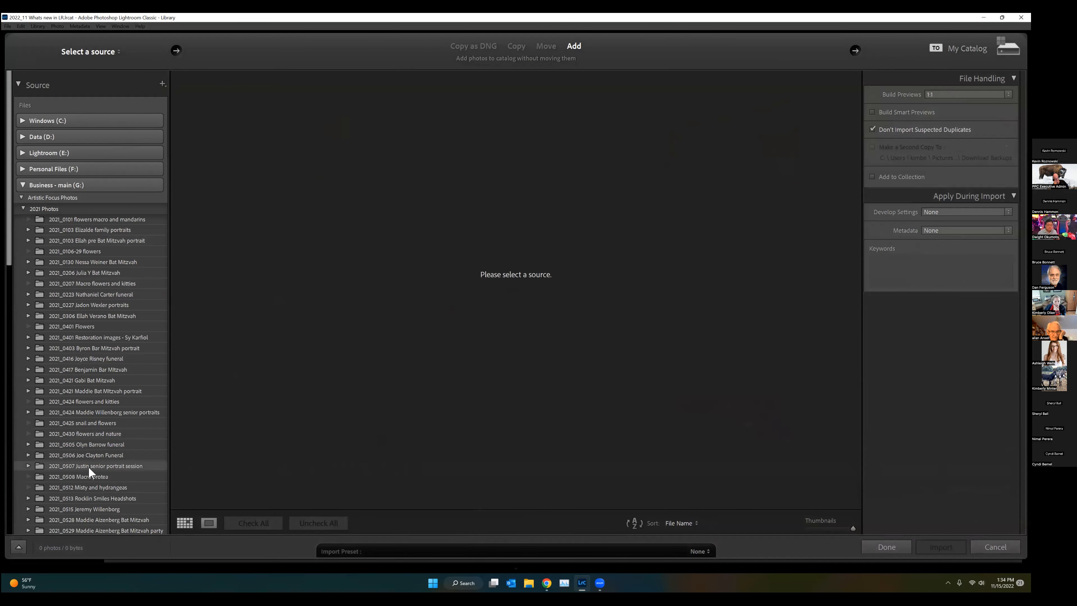
scroll(88, 466, down, 8)
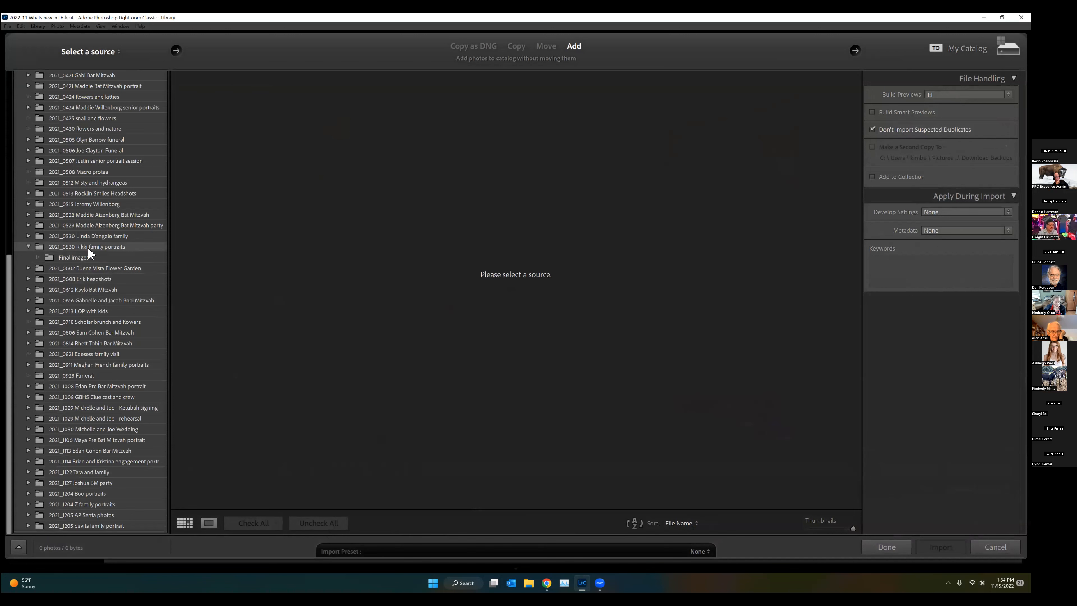
scroll(34, 153, up, 8)
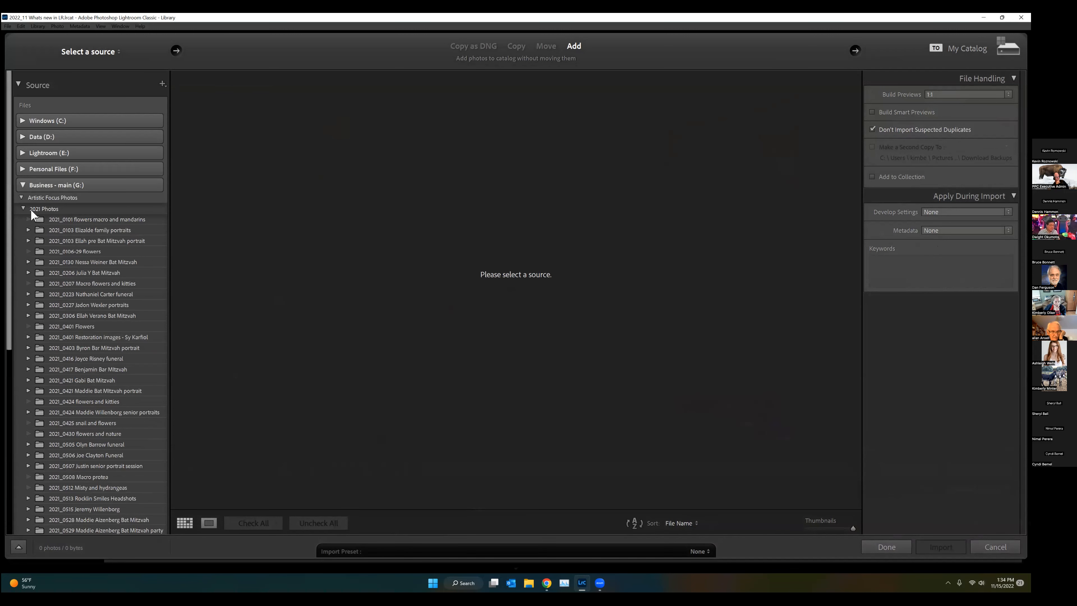
click(24, 209)
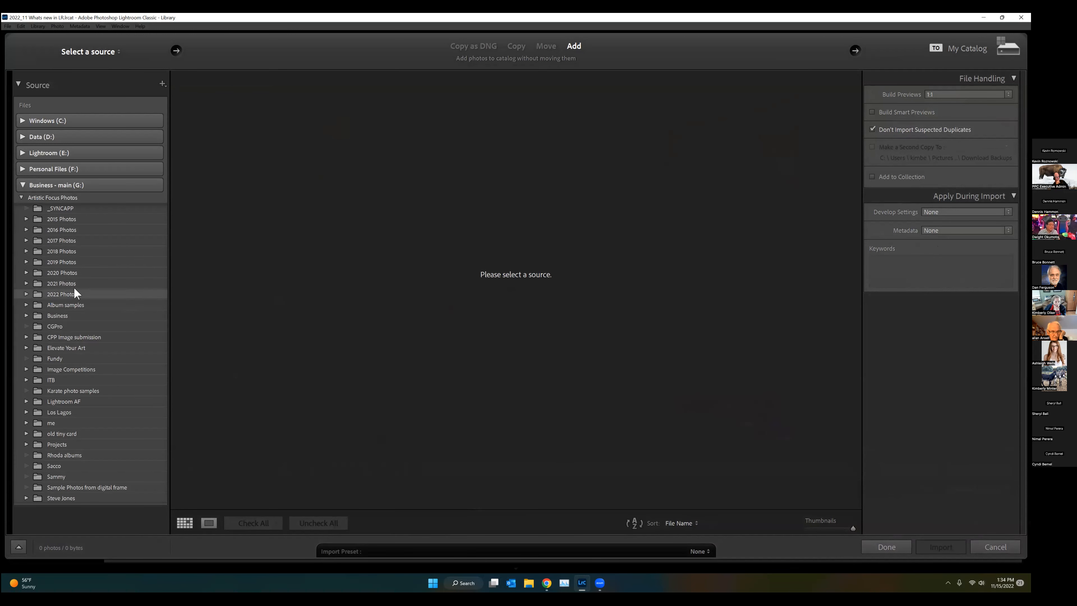
click(27, 294)
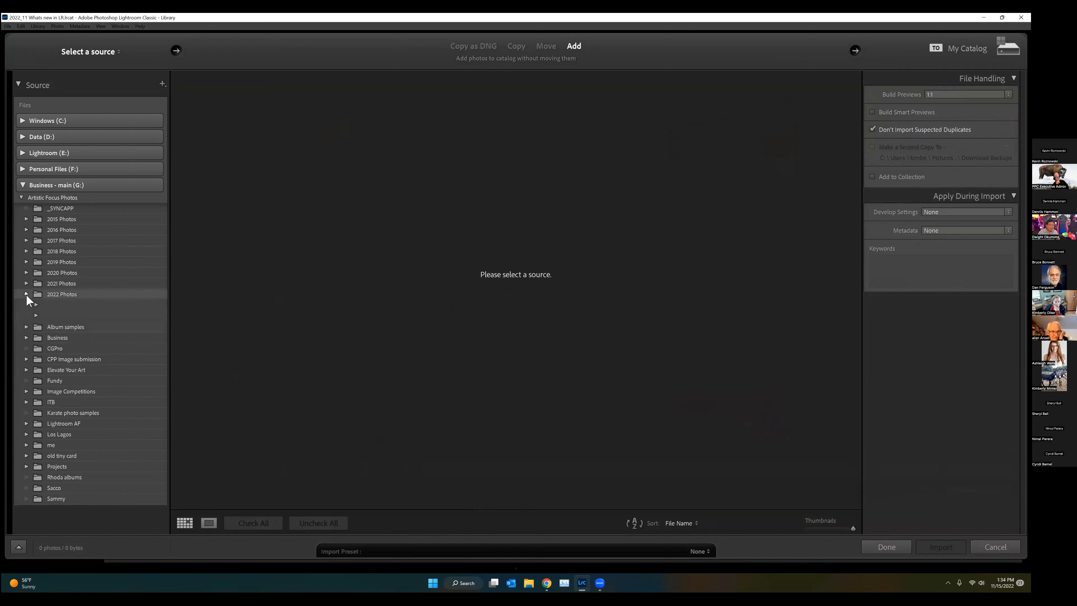
scroll(67, 328, down, 5)
scroll(67, 328, down, 5)
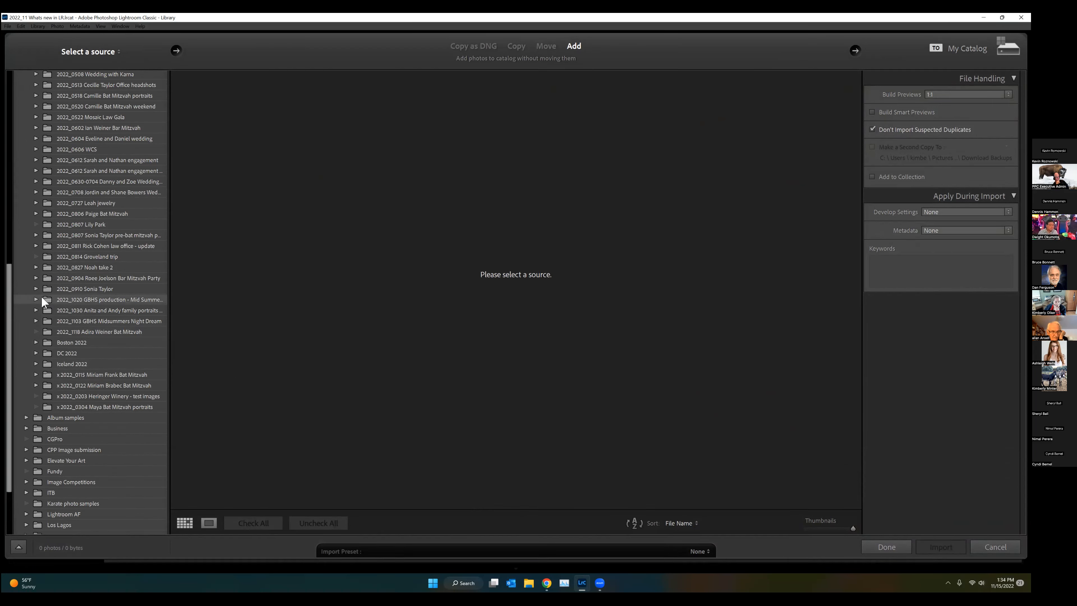
click(34, 298)
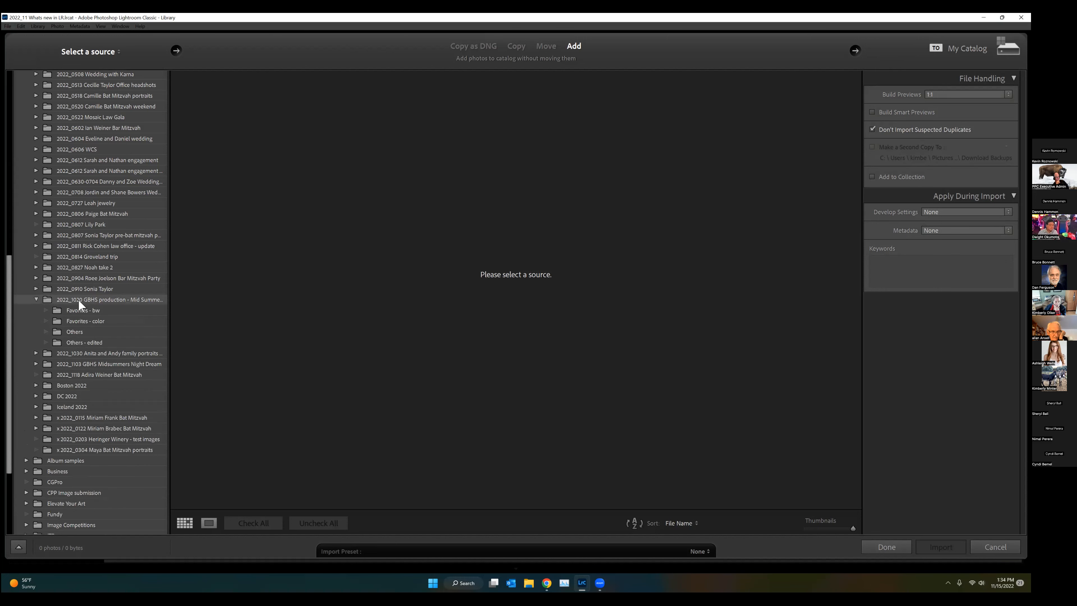
click(78, 299)
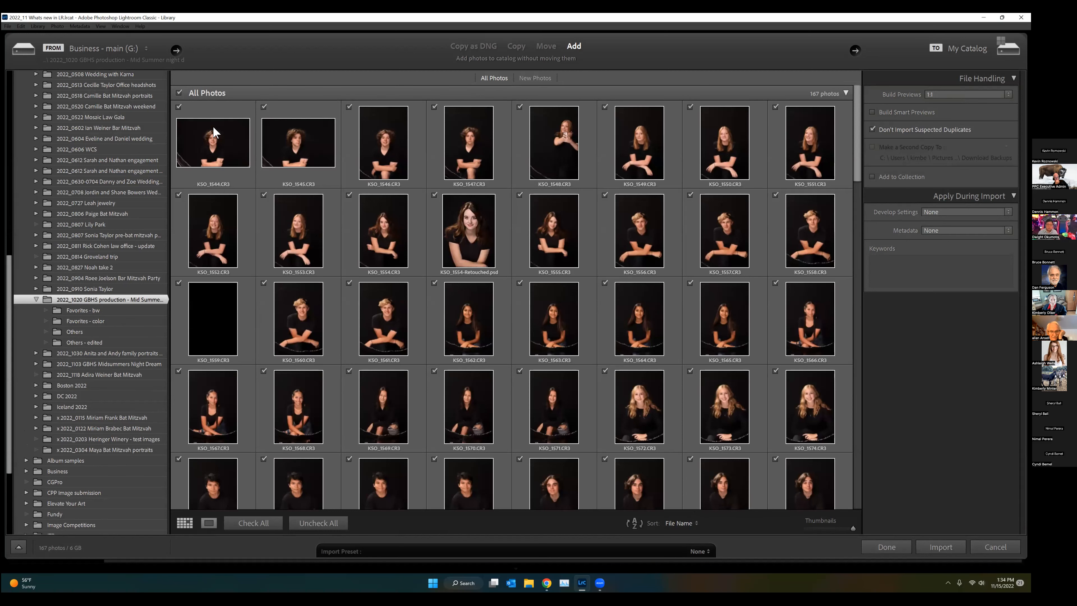
Step: Mark only photos KSO_1544 through KSO_1558 for import, leaving out KSO_1554-Retouched.psd
click(319, 523)
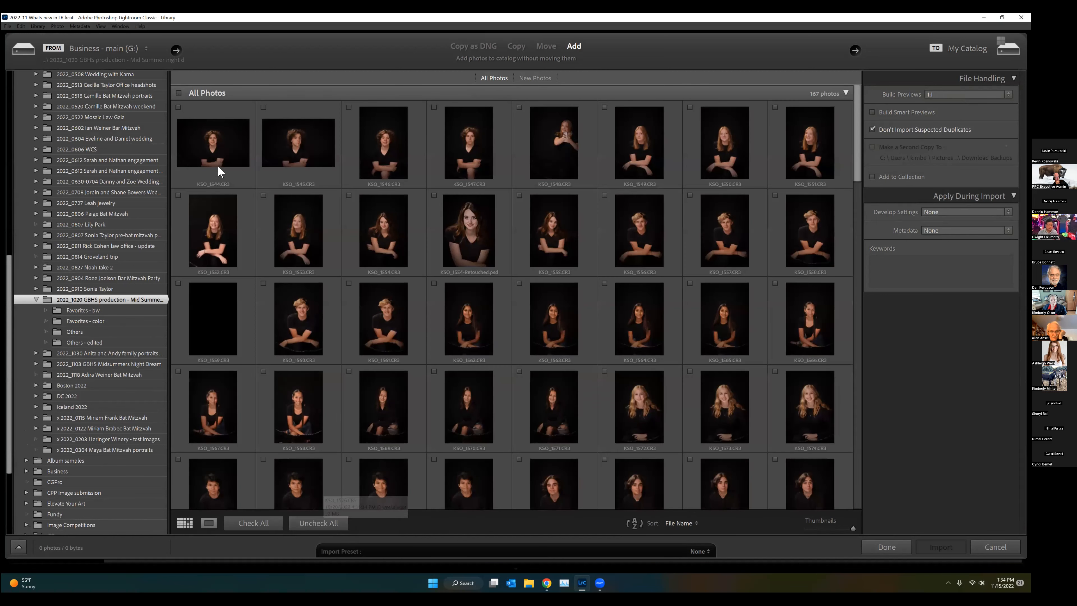
click(179, 108)
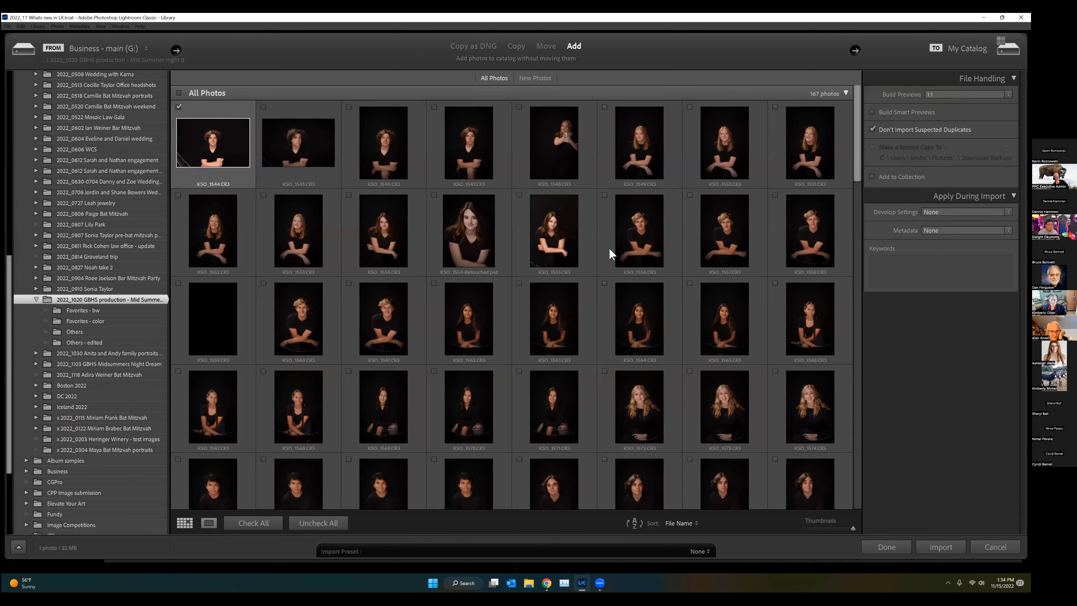
click(179, 108)
click(226, 156)
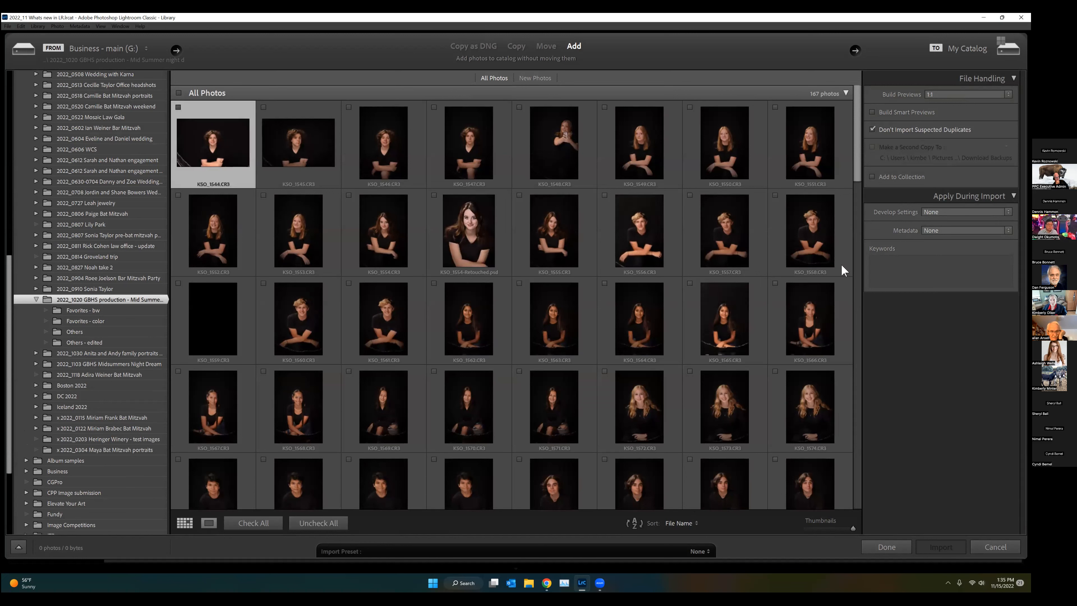
shift+click(837, 261)
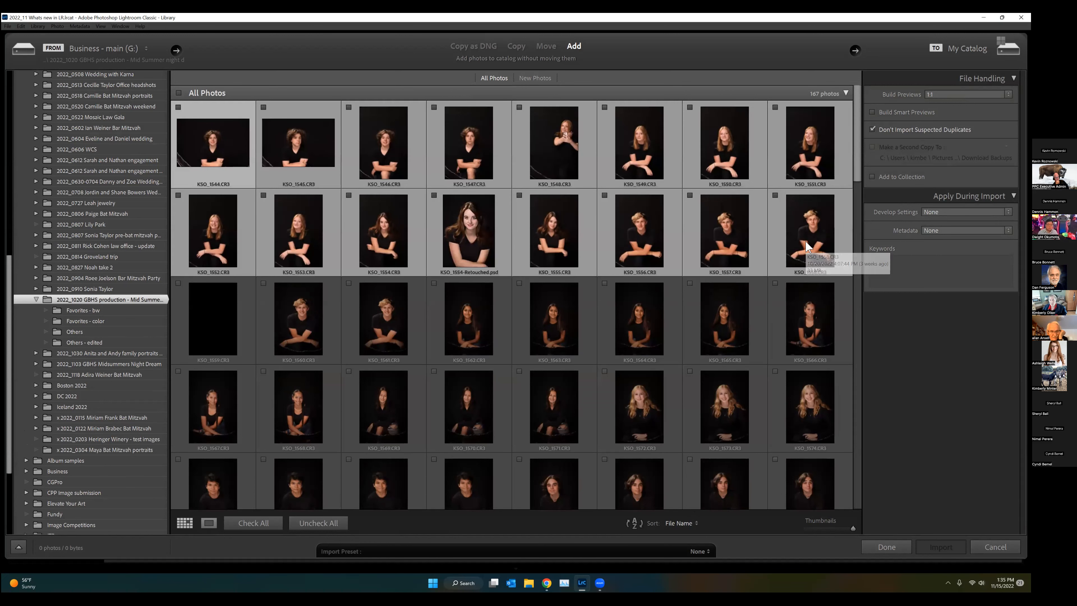
click(179, 108)
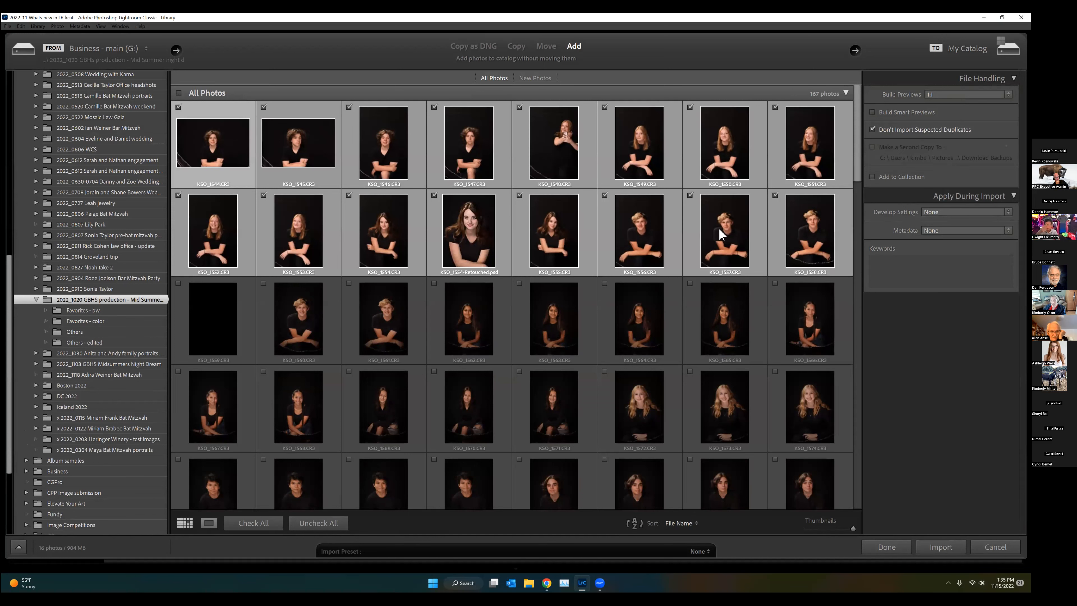
click(434, 196)
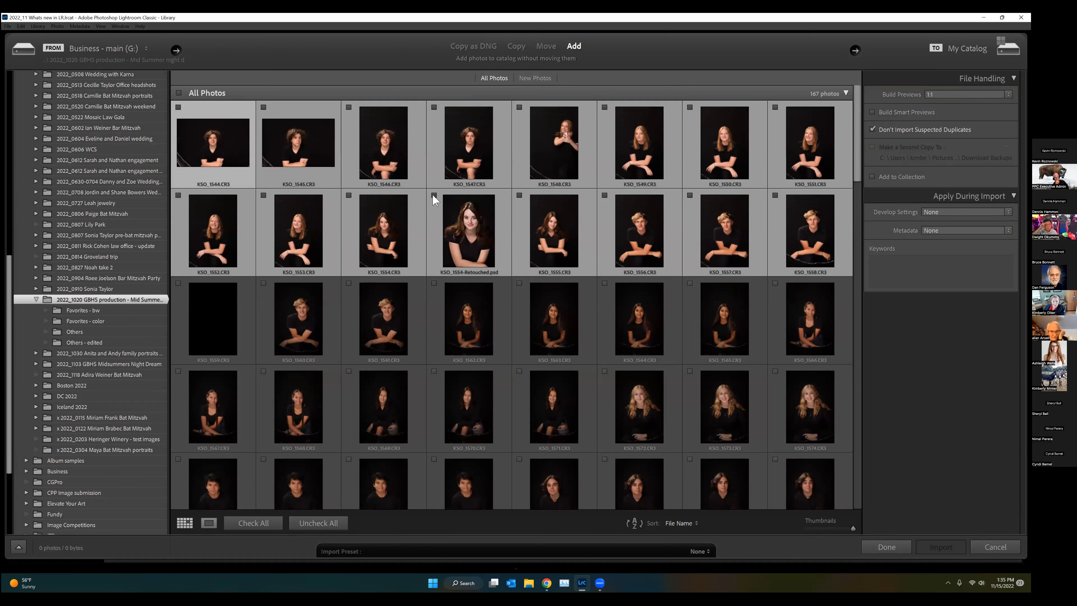
click(433, 194)
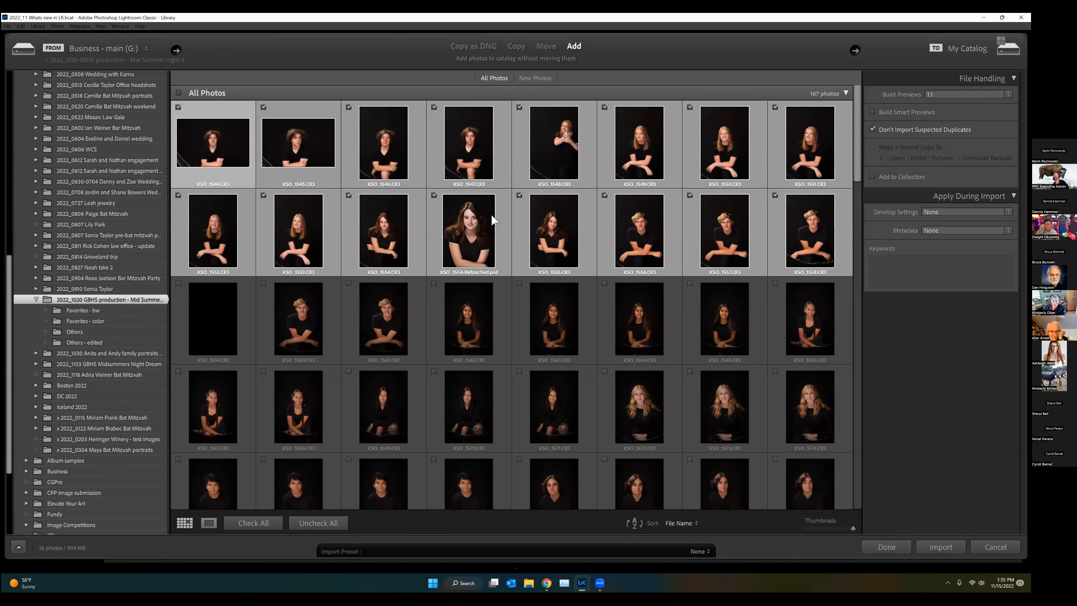
ctrl+click(506, 230)
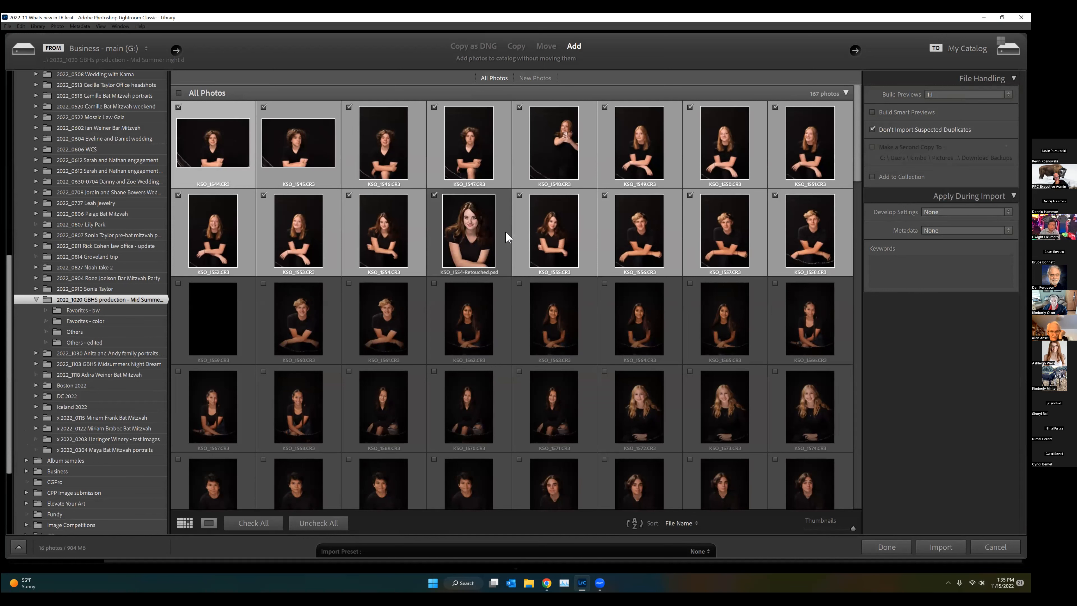
click(434, 195)
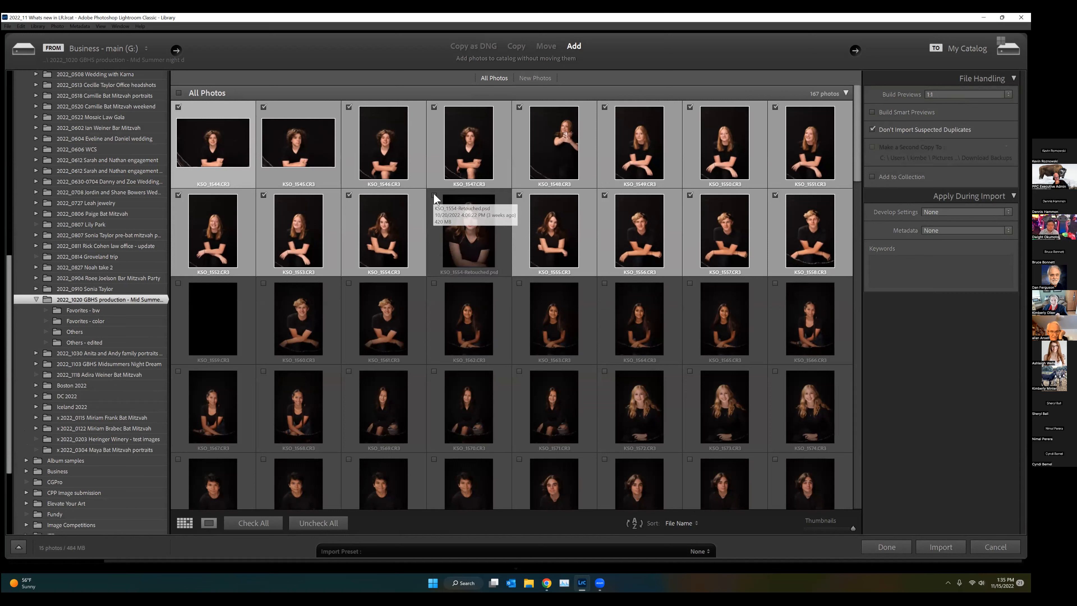
Step: Import the marked photos with the Sharper/noise/subject/vignette user preset applied and Standard previews built
click(936, 213)
mouse_move(961, 235)
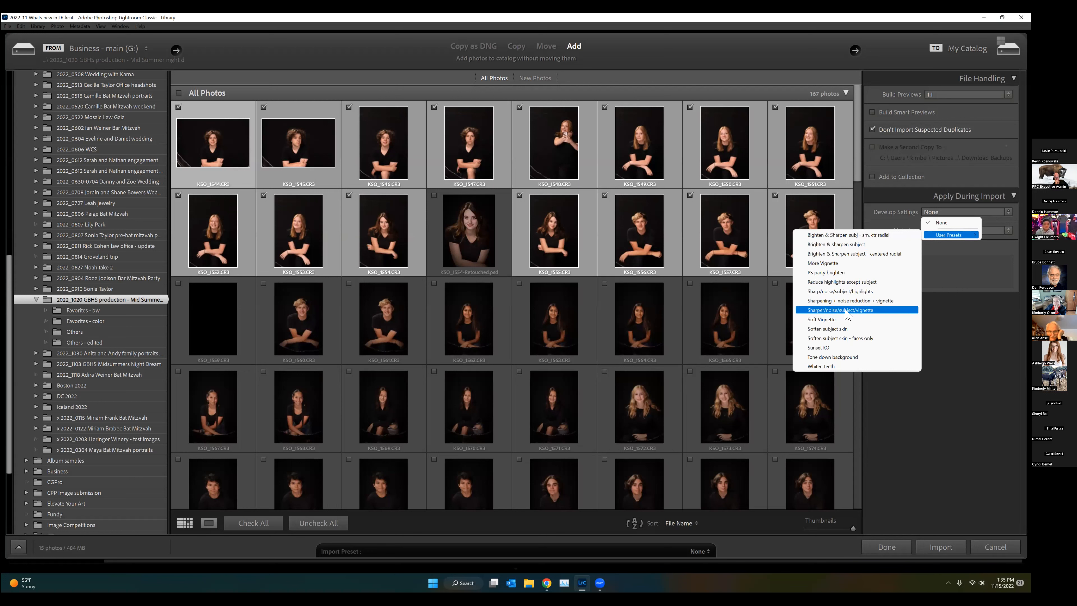
click(845, 310)
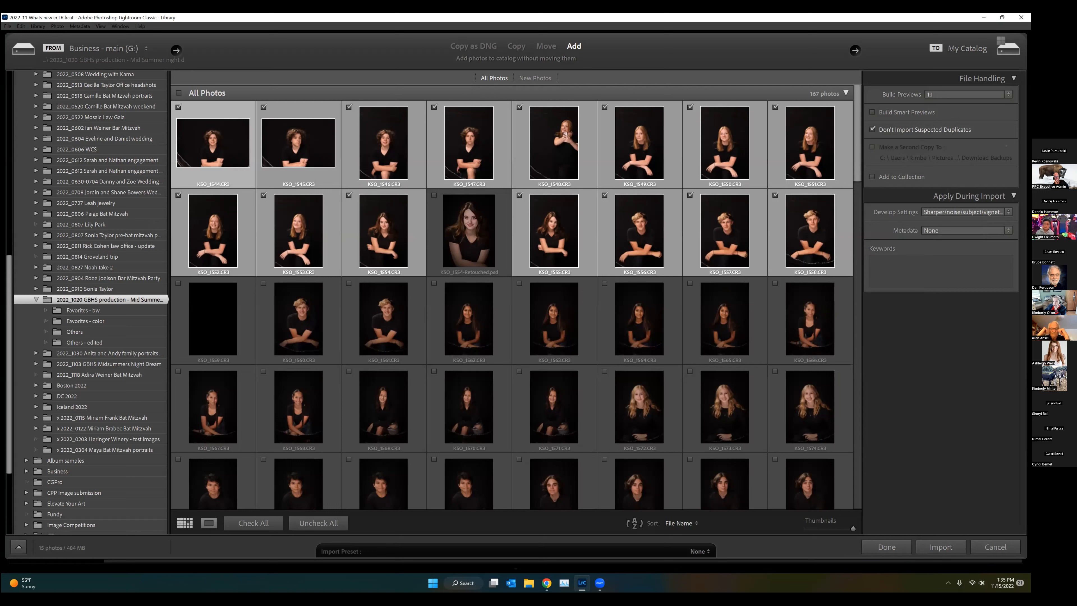
click(971, 94)
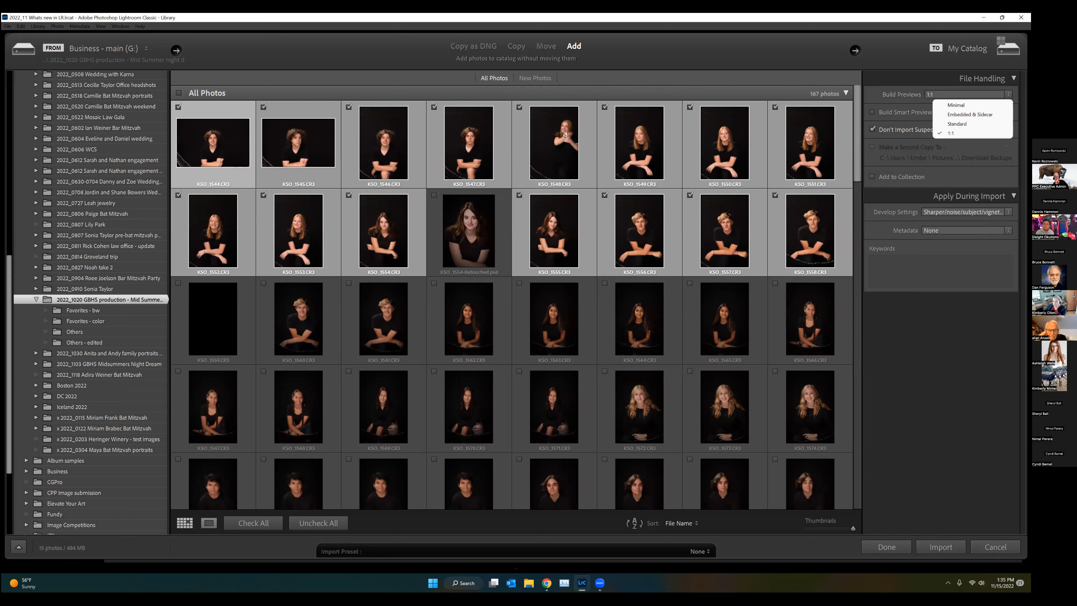
click(957, 123)
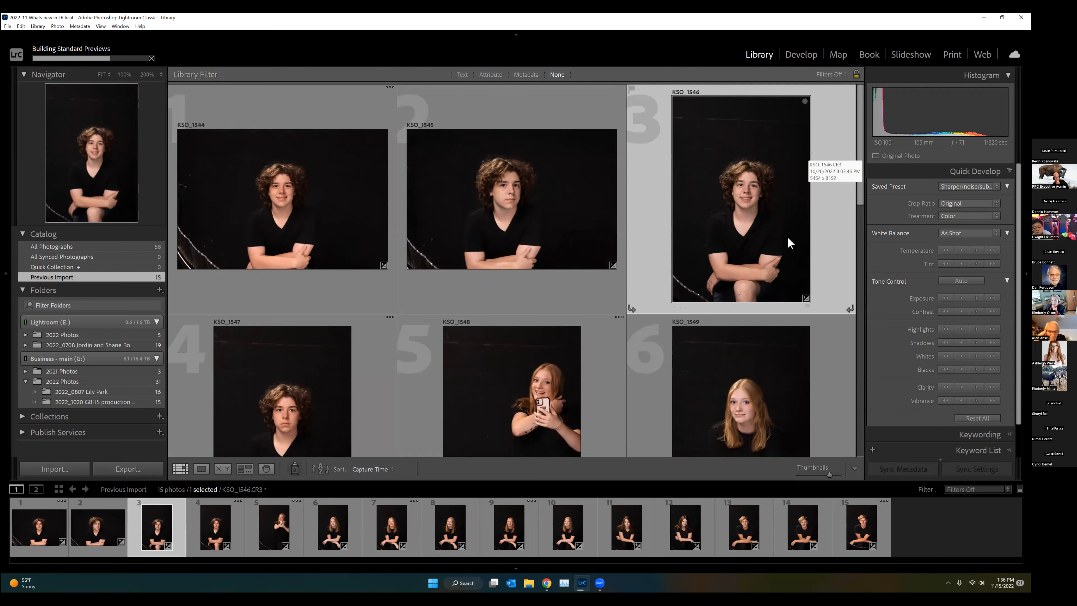
Step: Open KSO_1546.CR3 in Develop, update all its AI masks and leave masking
click(800, 55)
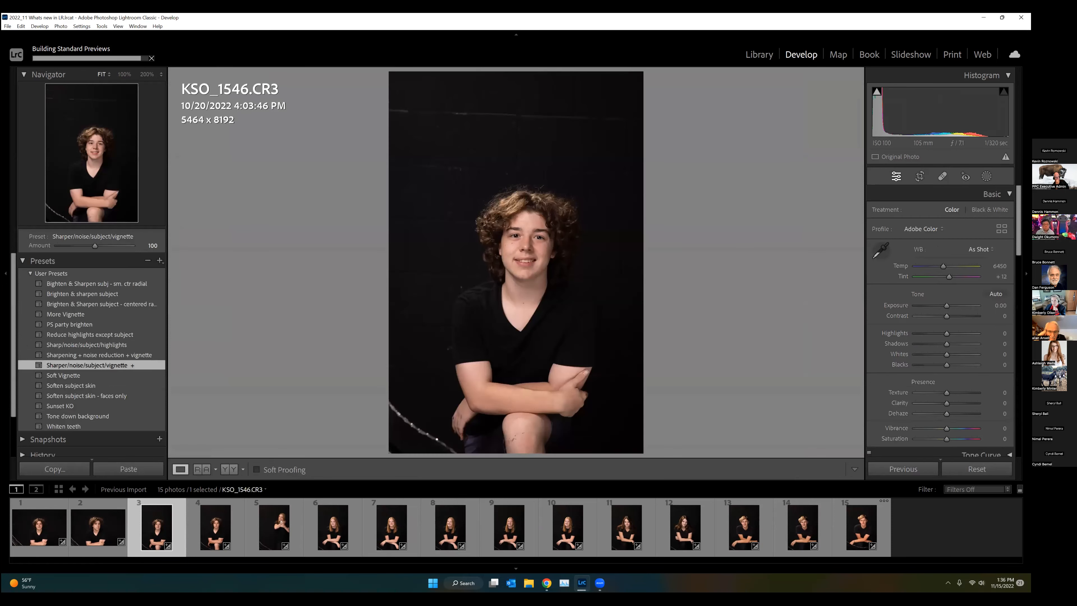
click(986, 176)
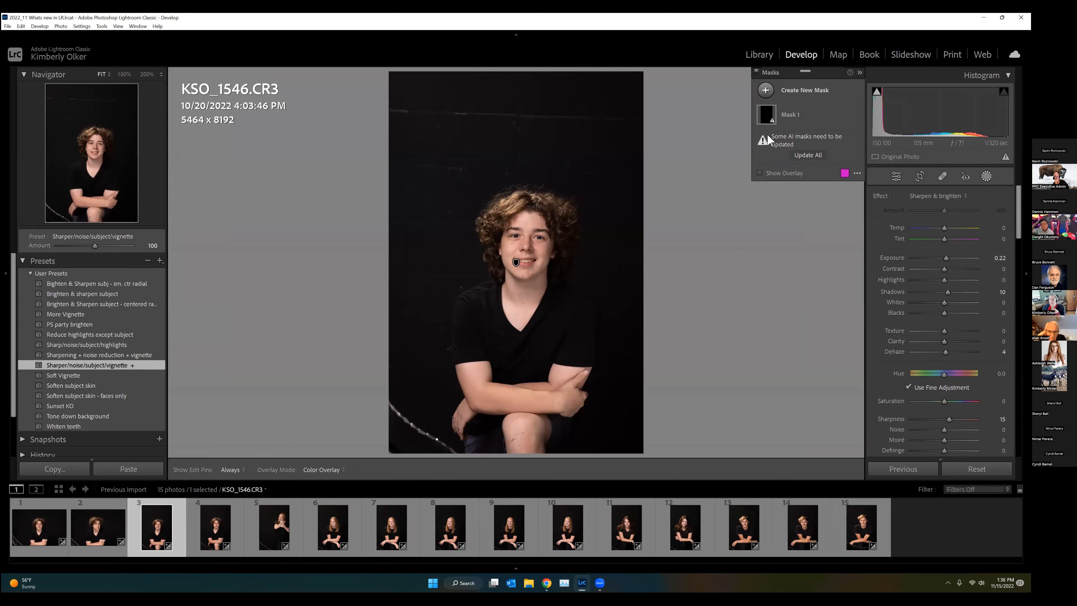
click(808, 155)
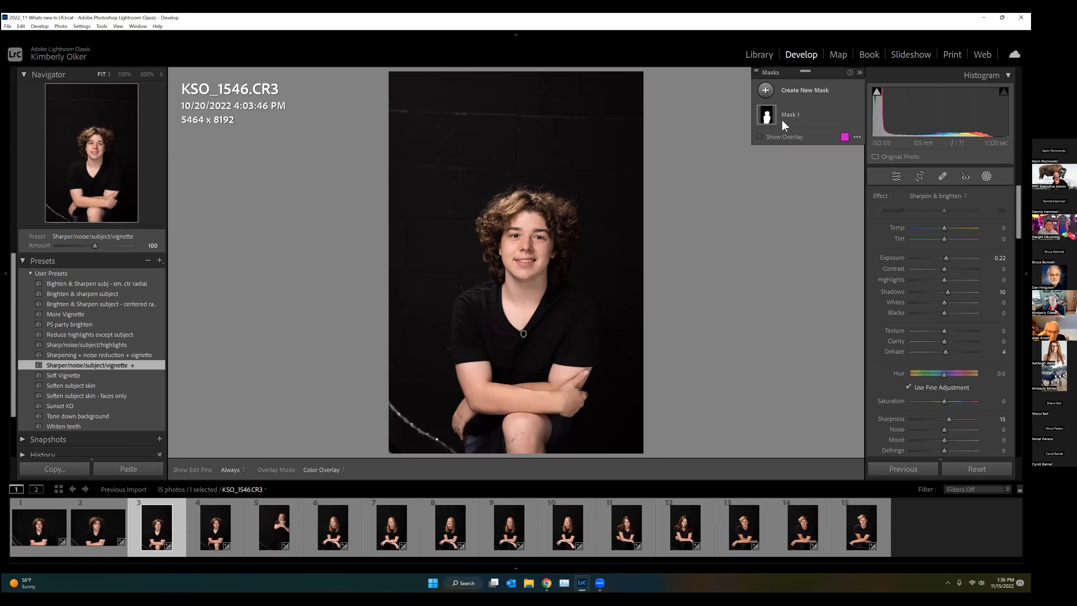
mouse_move(768, 118)
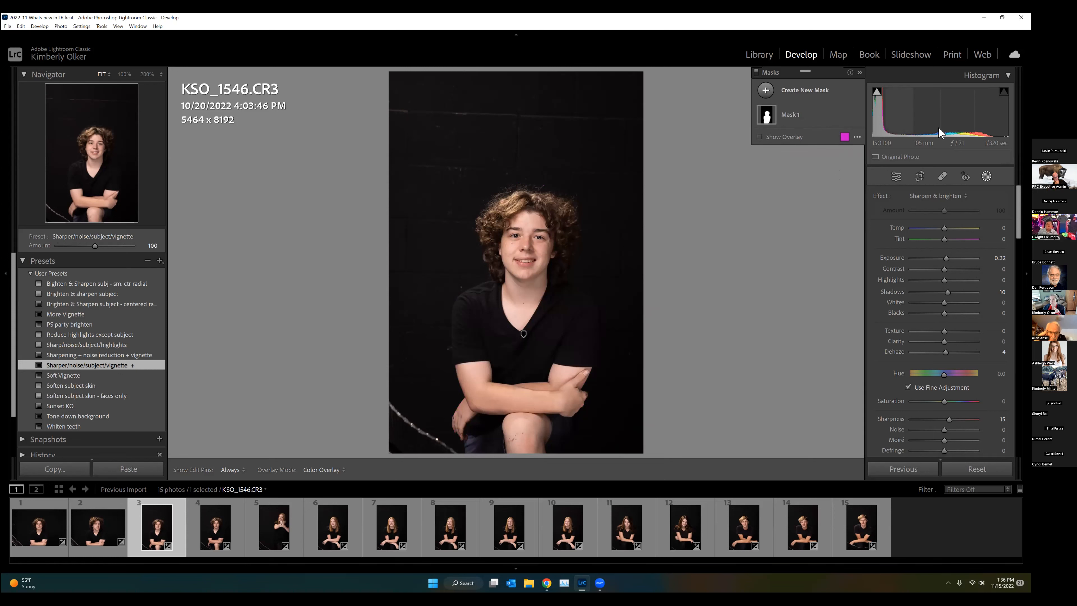
click(986, 176)
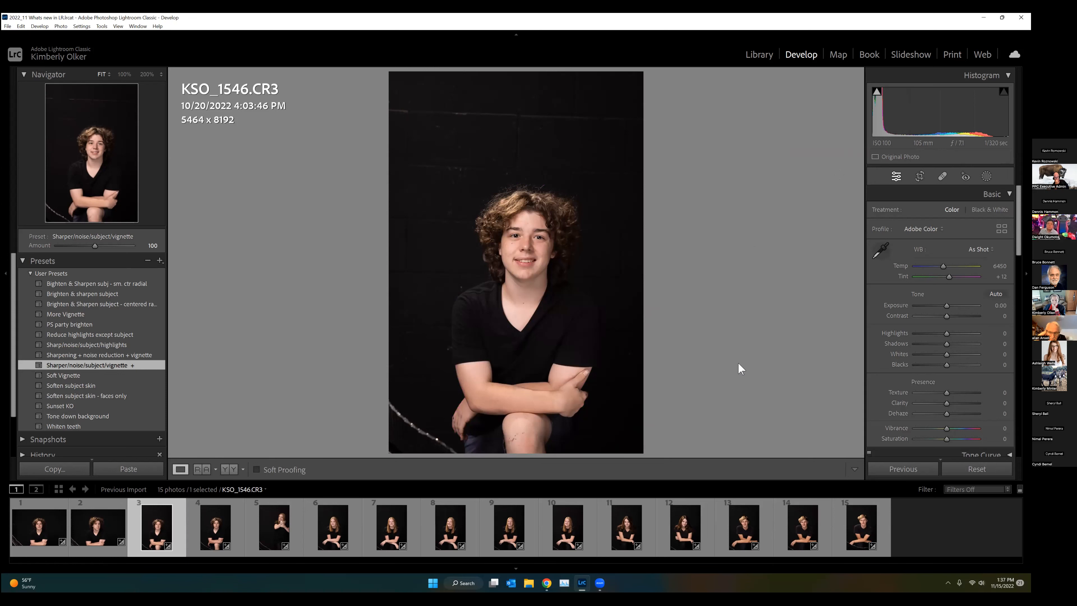
Step: Crop KSO_1546.CR3 tighter around the seated subject to about 4278 x 6372 and switch to the healing tool
click(919, 176)
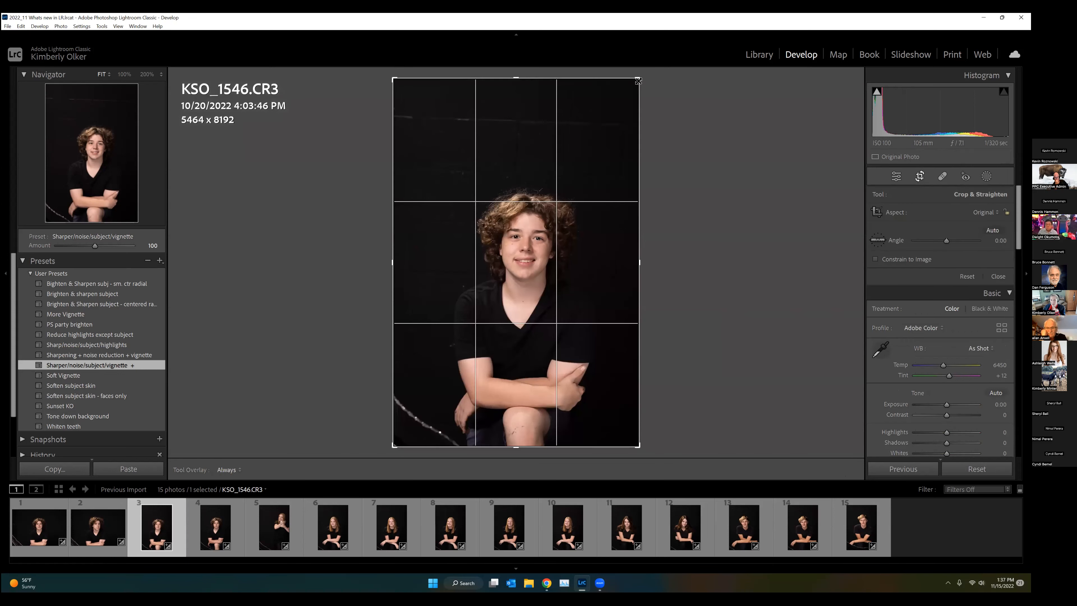
drag(638, 80, 618, 113)
drag(531, 244, 512, 241)
drag(619, 114, 609, 126)
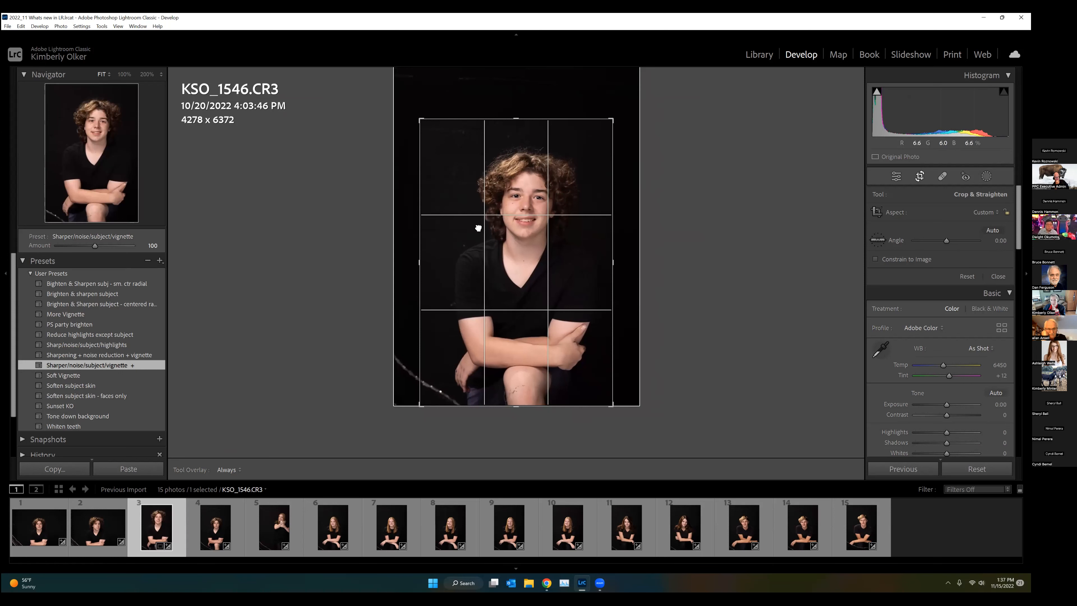
click(942, 176)
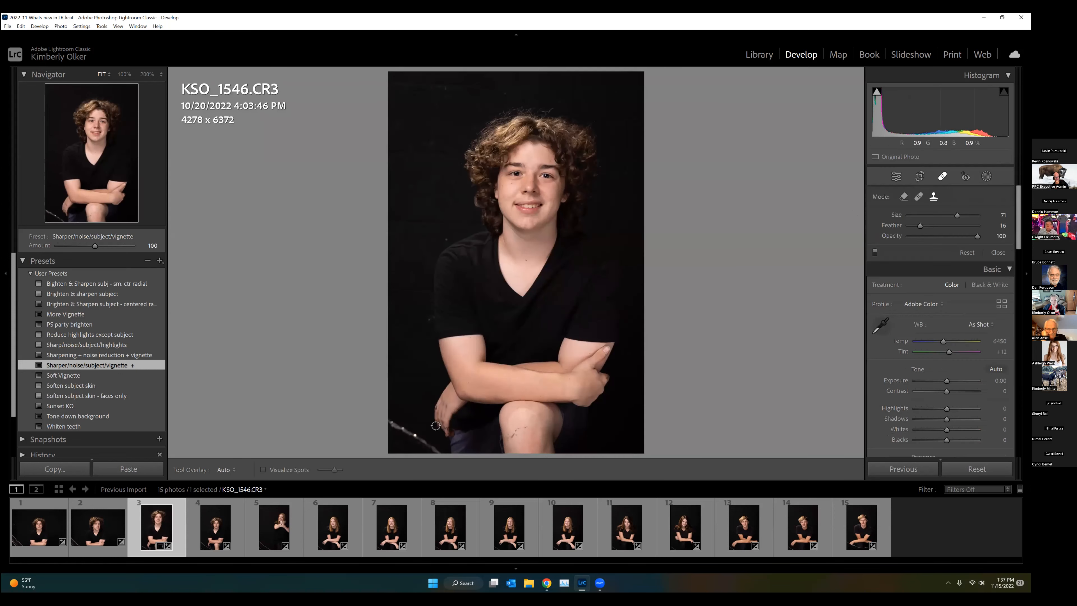